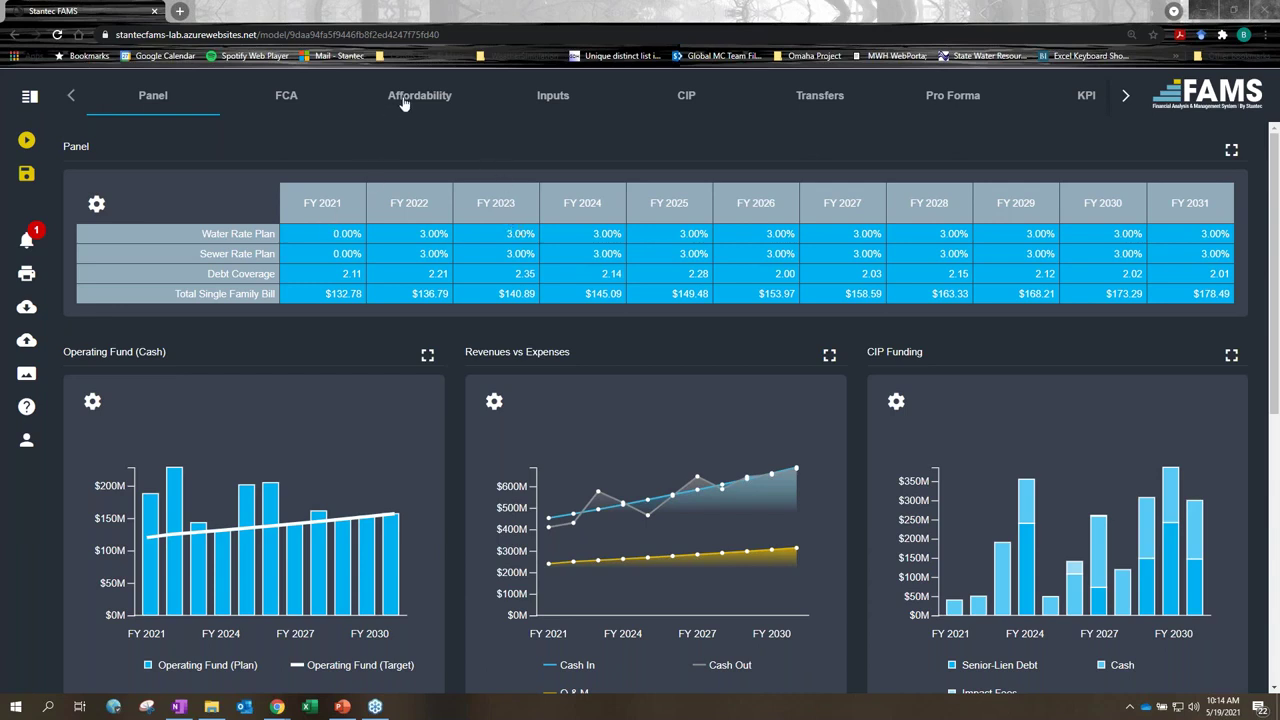
# Step: Show the Affordability results, dismiss the LQI warning, and highlight the KPI target values
pyautogui.click(405, 98)
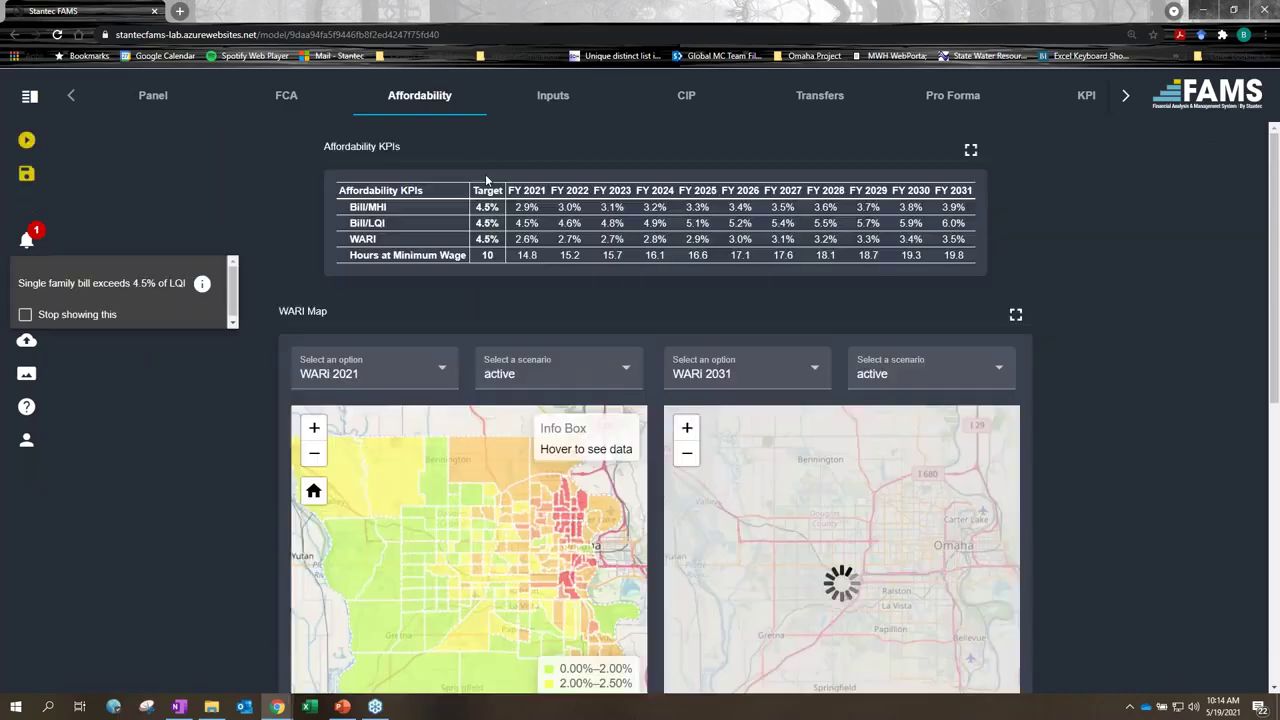
pyautogui.click(25, 316)
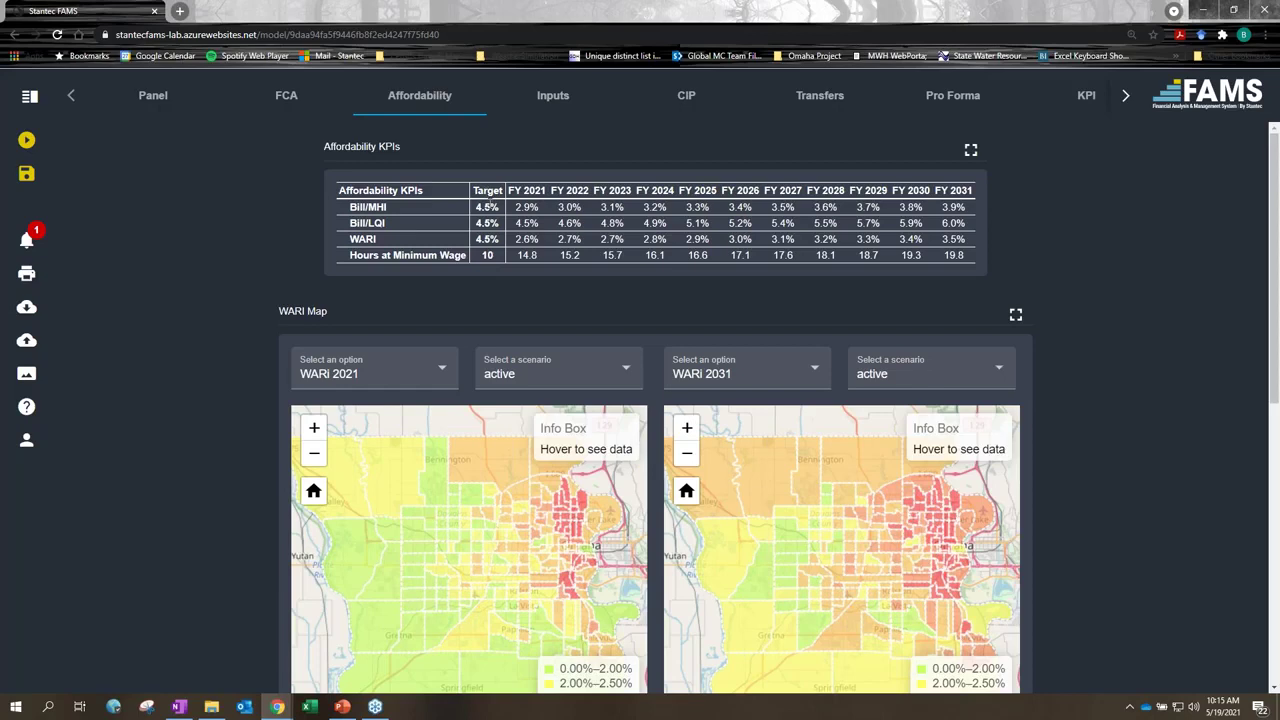
pyautogui.moveTo(487, 198); pyautogui.dragTo(487, 240)
pyautogui.click(492, 204)
pyautogui.scroll(-1, 1068, 210)
pyautogui.scroll(-1, 1068, 216)
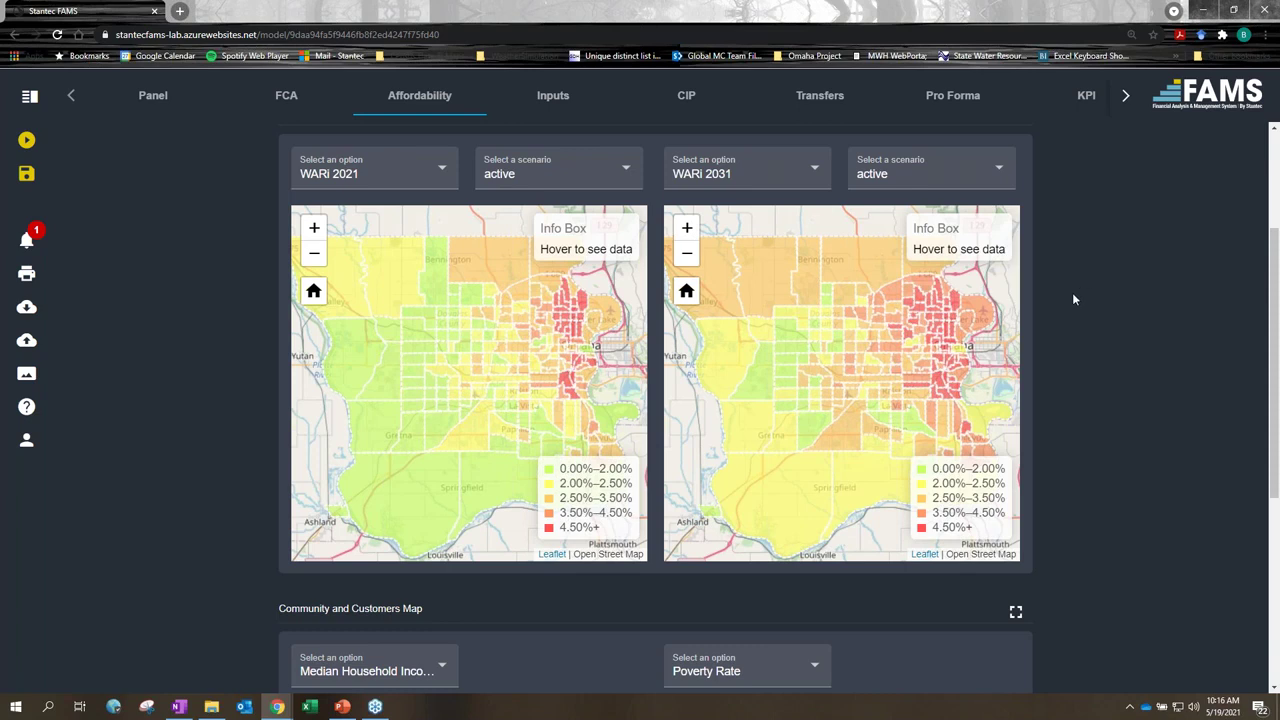
pyautogui.moveTo(938, 338)
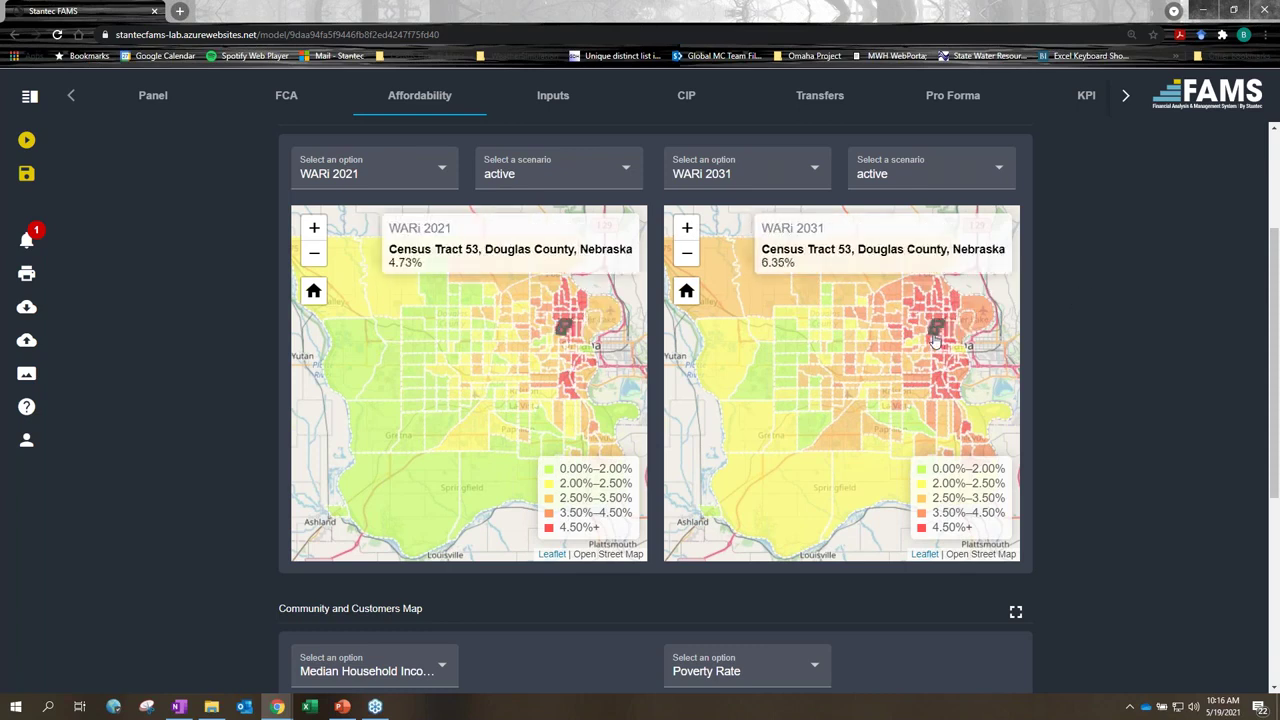
pyautogui.scroll(3, 940, 336)
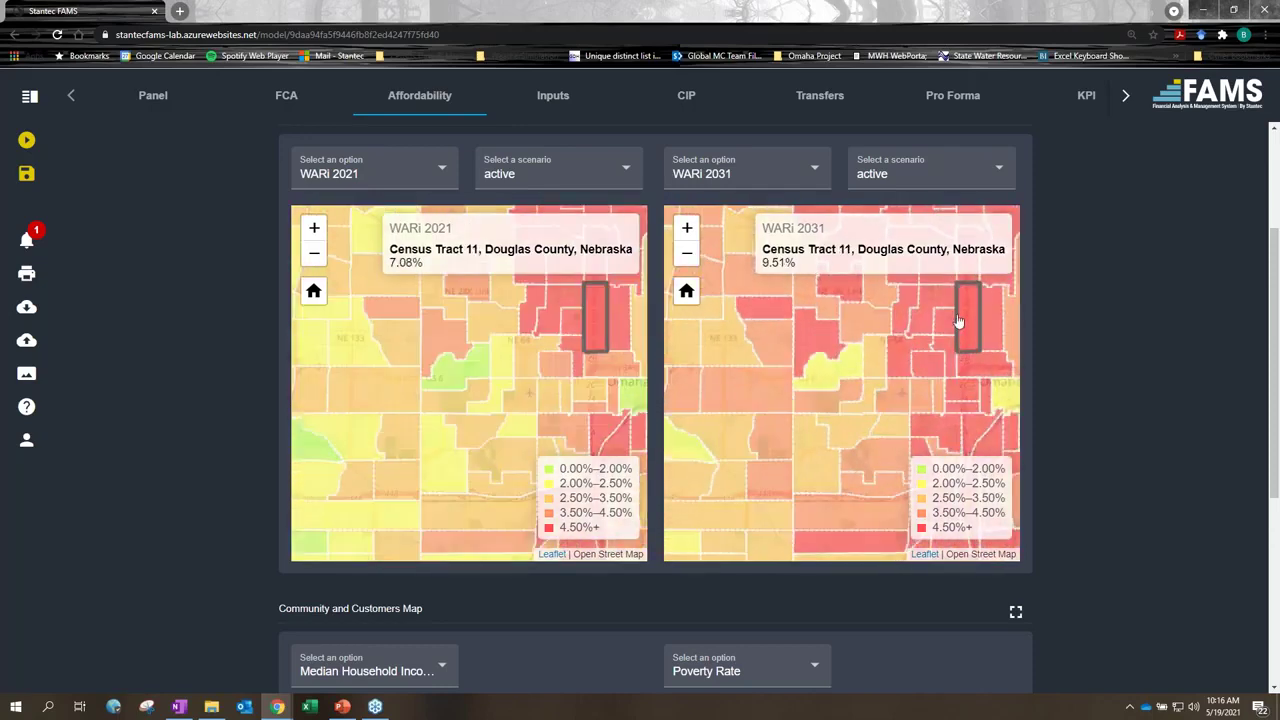
pyautogui.moveTo(944, 322); pyautogui.dragTo(887, 447)
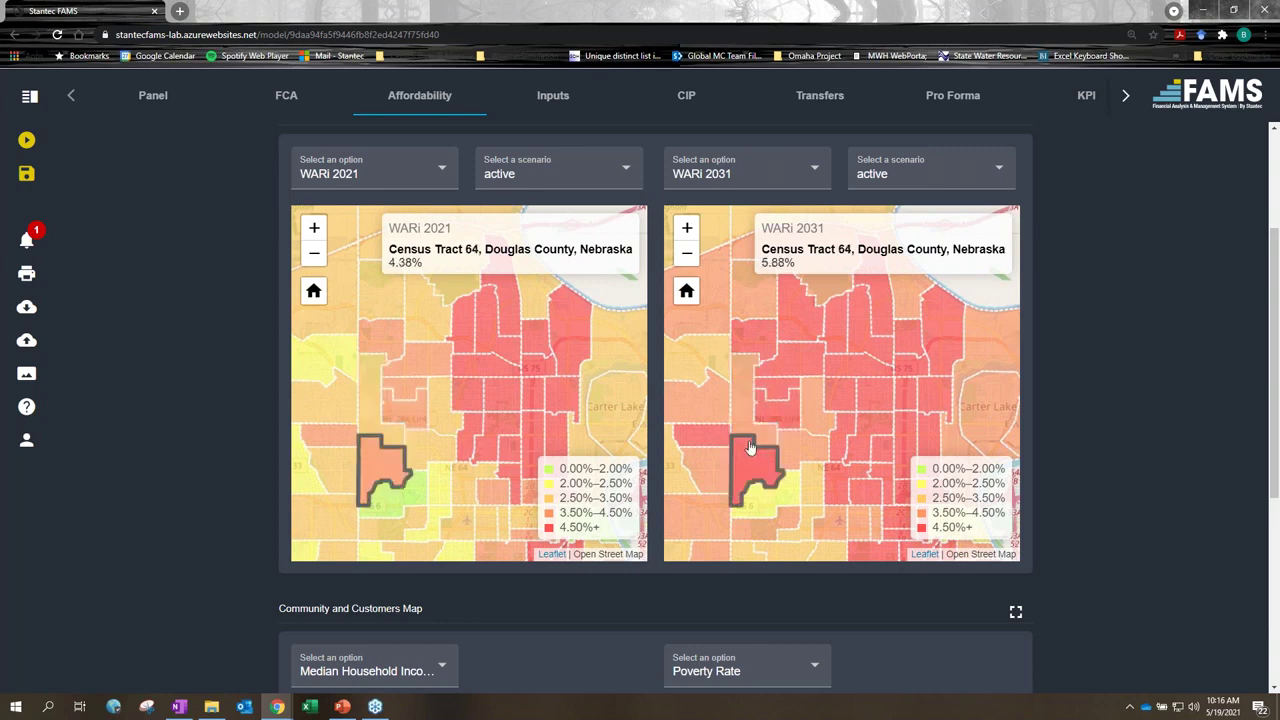
pyautogui.scroll(2, 780, 432)
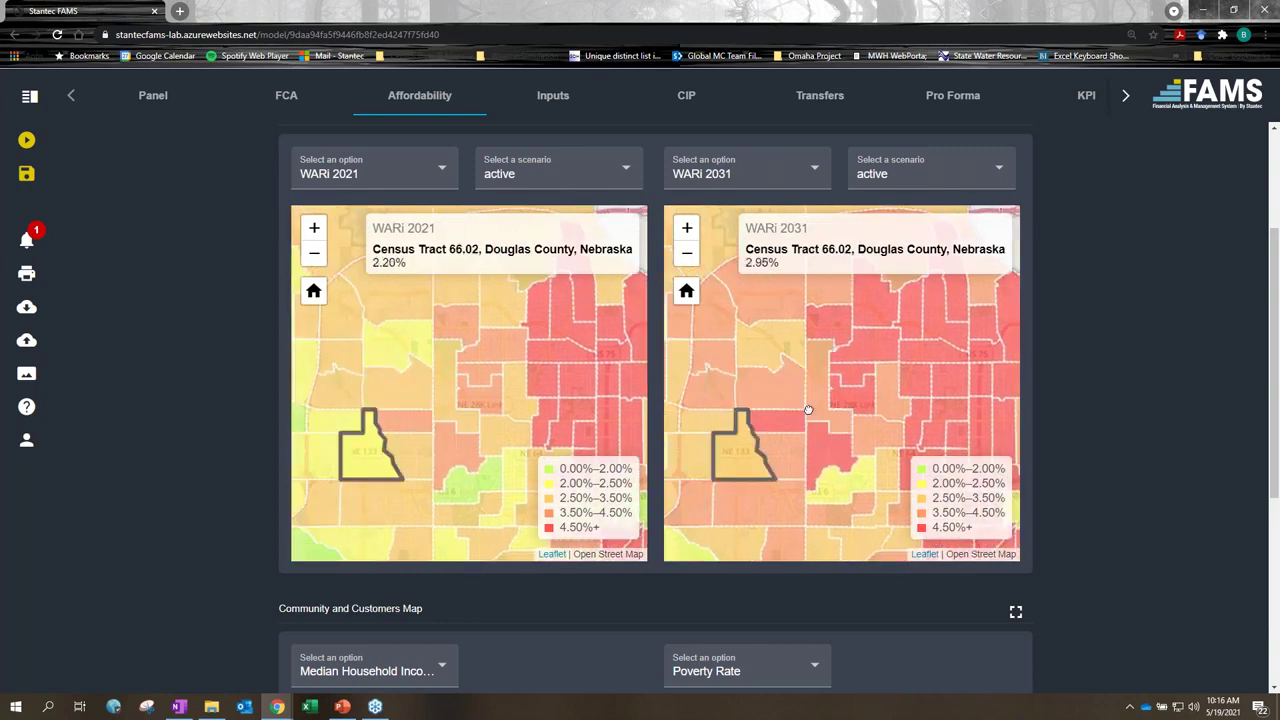
pyautogui.scroll(-1, 750, 395)
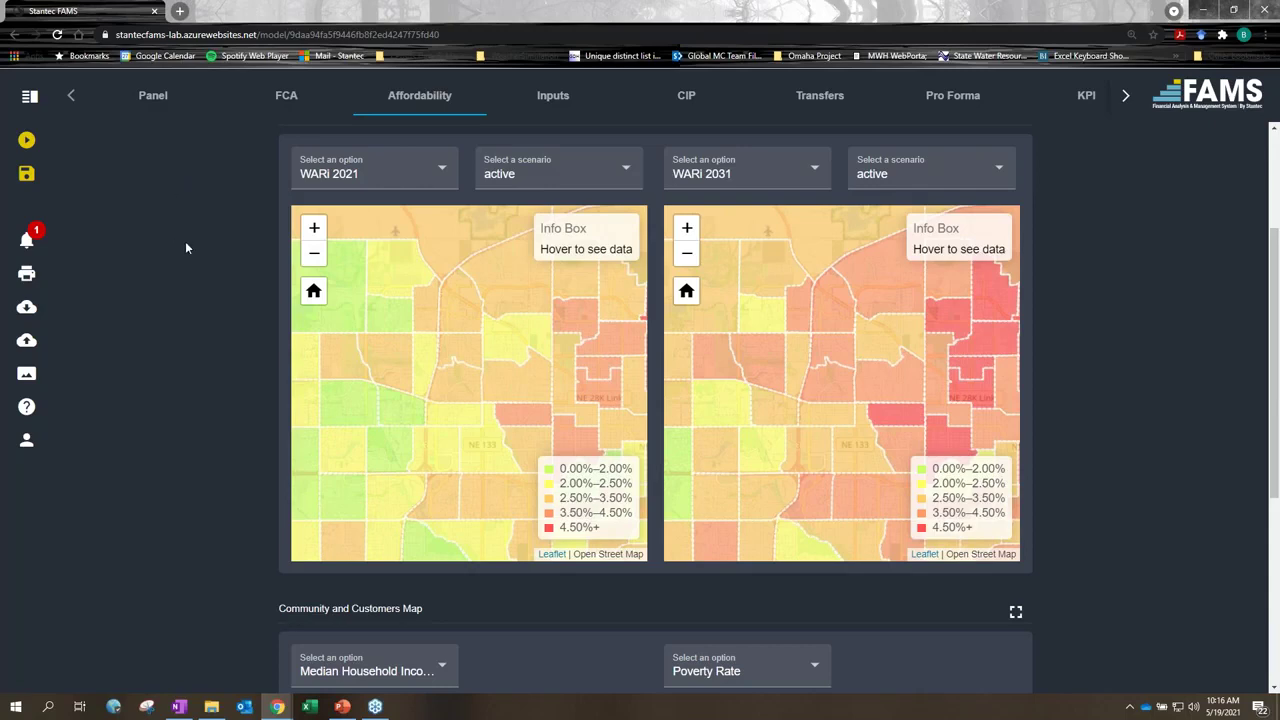
pyautogui.scroll(2, 187, 241)
pyautogui.click(314, 453)
pyautogui.scroll(-1, 314, 457)
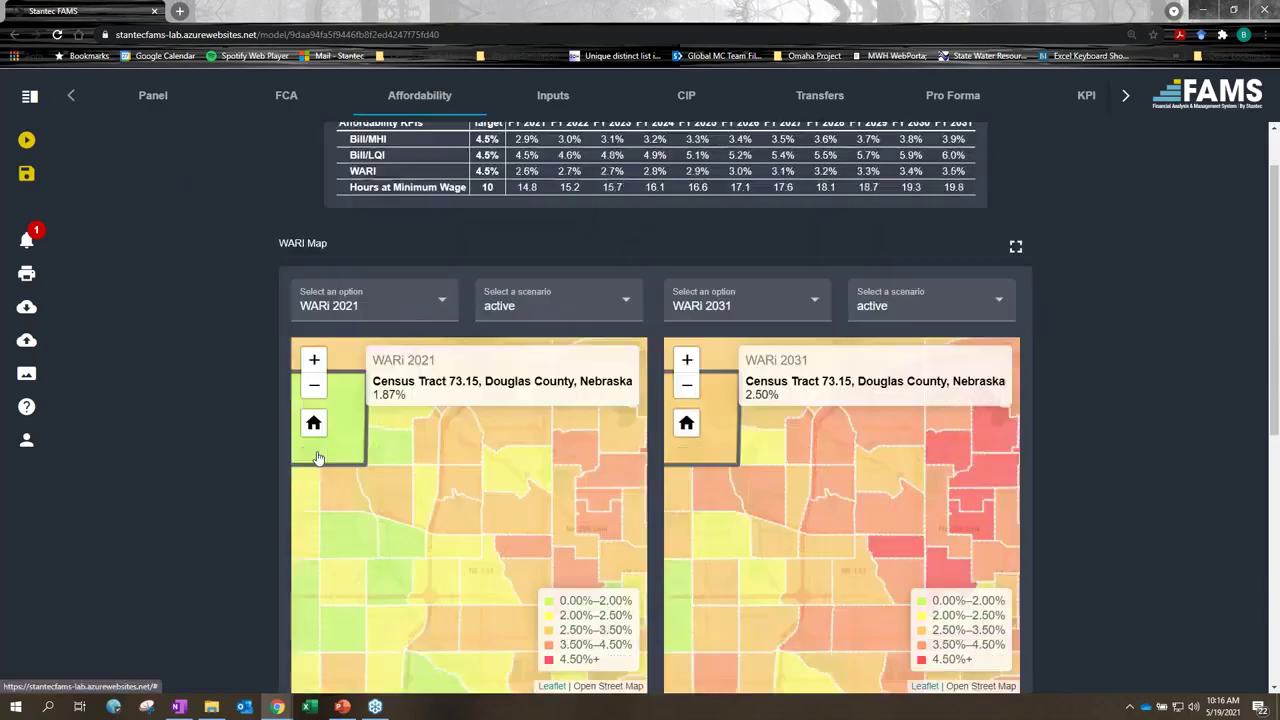
pyautogui.click(314, 457)
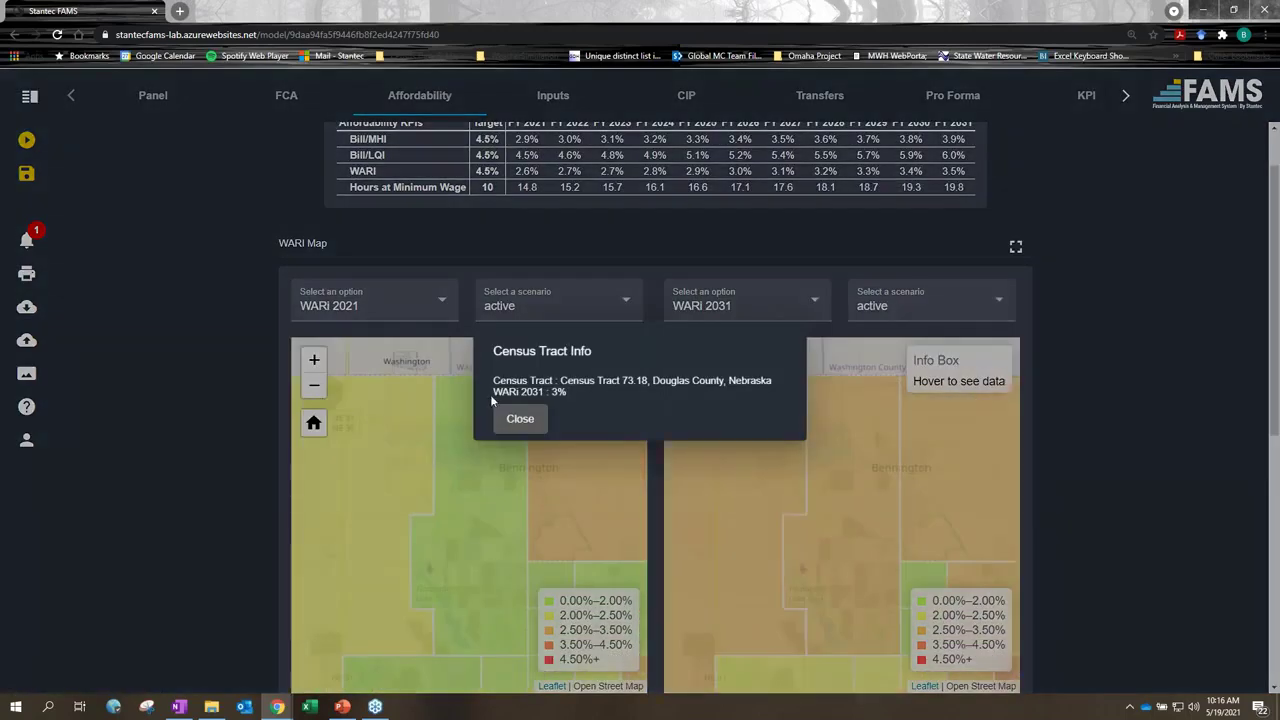
pyautogui.click(314, 388)
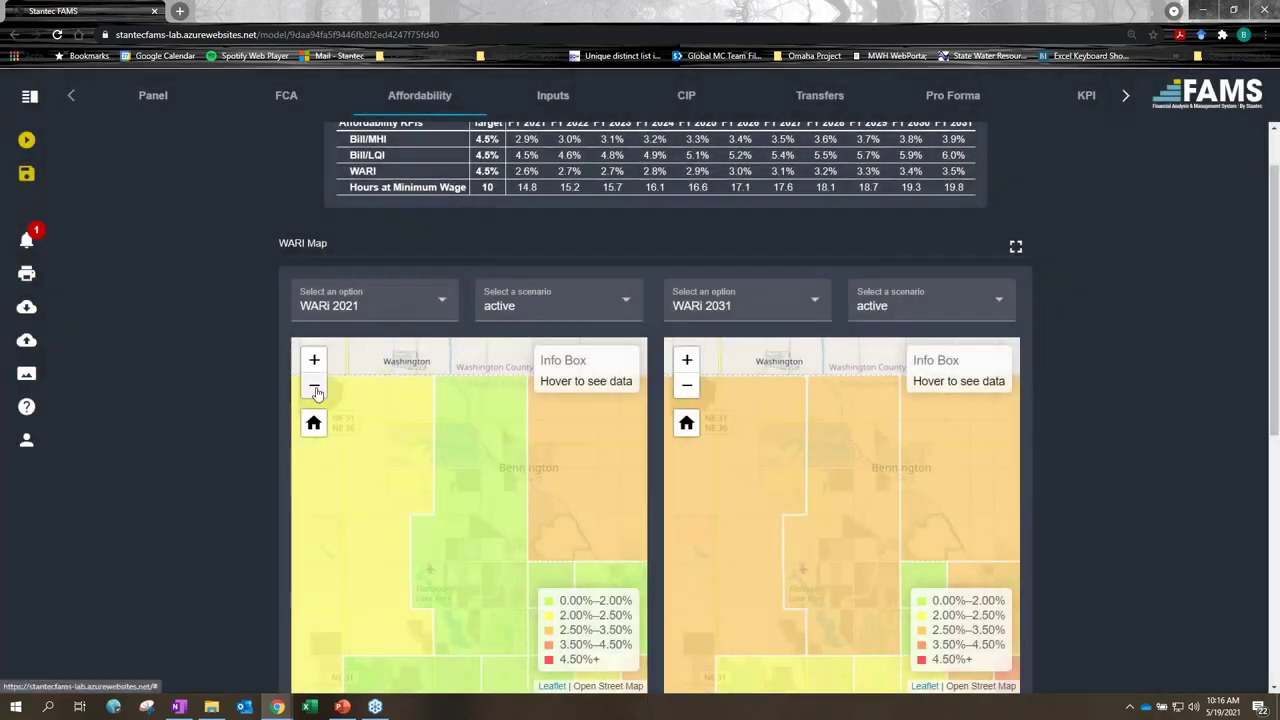
pyautogui.click(314, 388)
pyautogui.moveTo(446, 429)
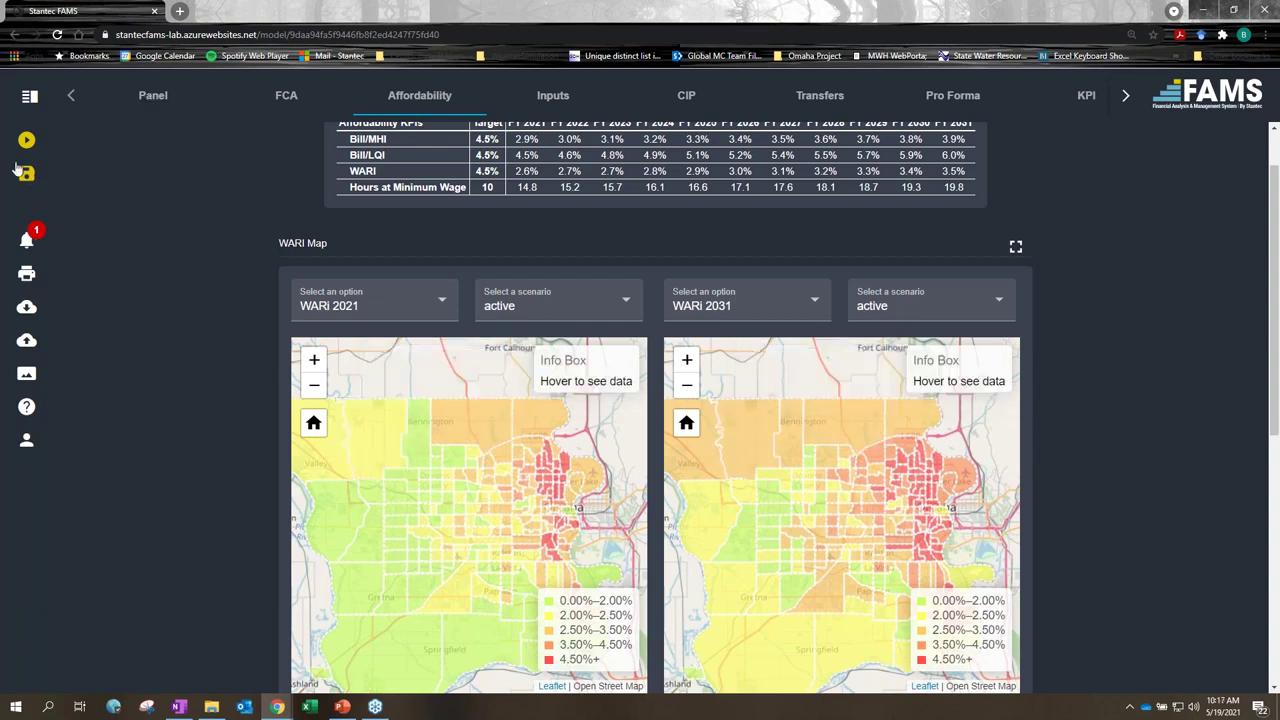
pyautogui.hotkey('alt', 'Tab')
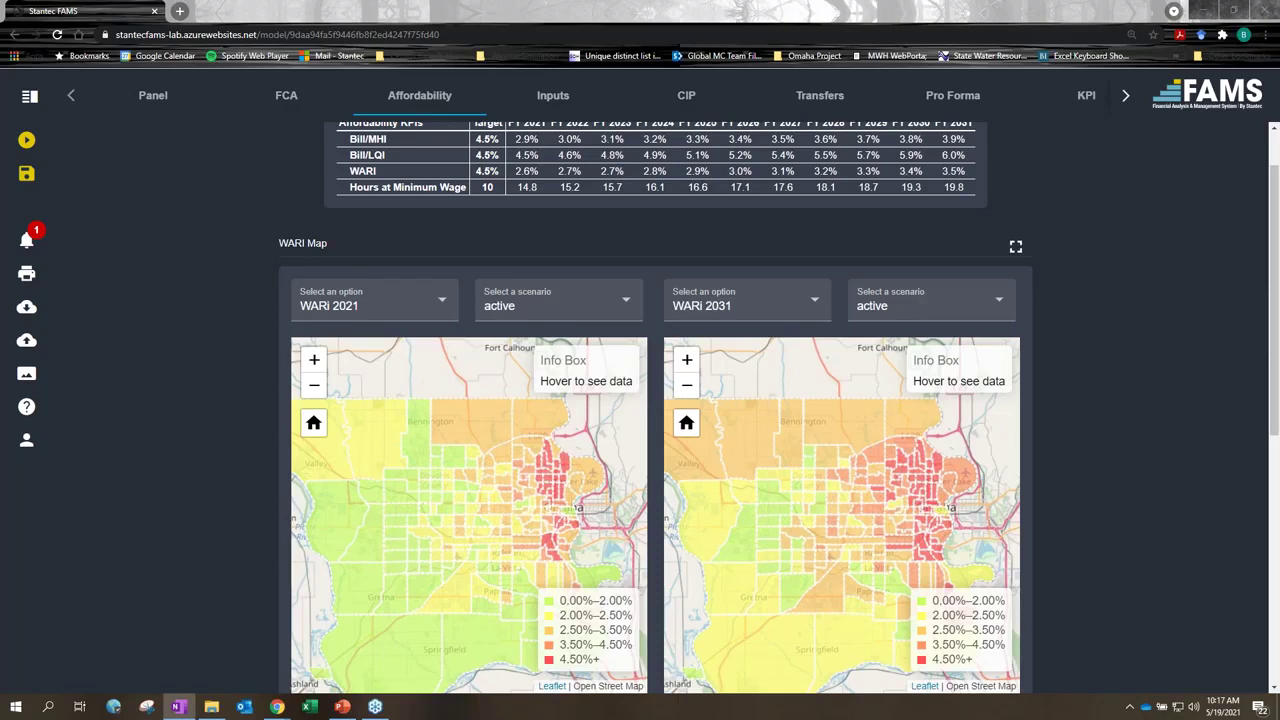
# Step: Return to the Panel, show the model setup pane, and bring up the CIP project inputs
pyautogui.click(153, 95)
pyautogui.scroll(1, 497, 232)
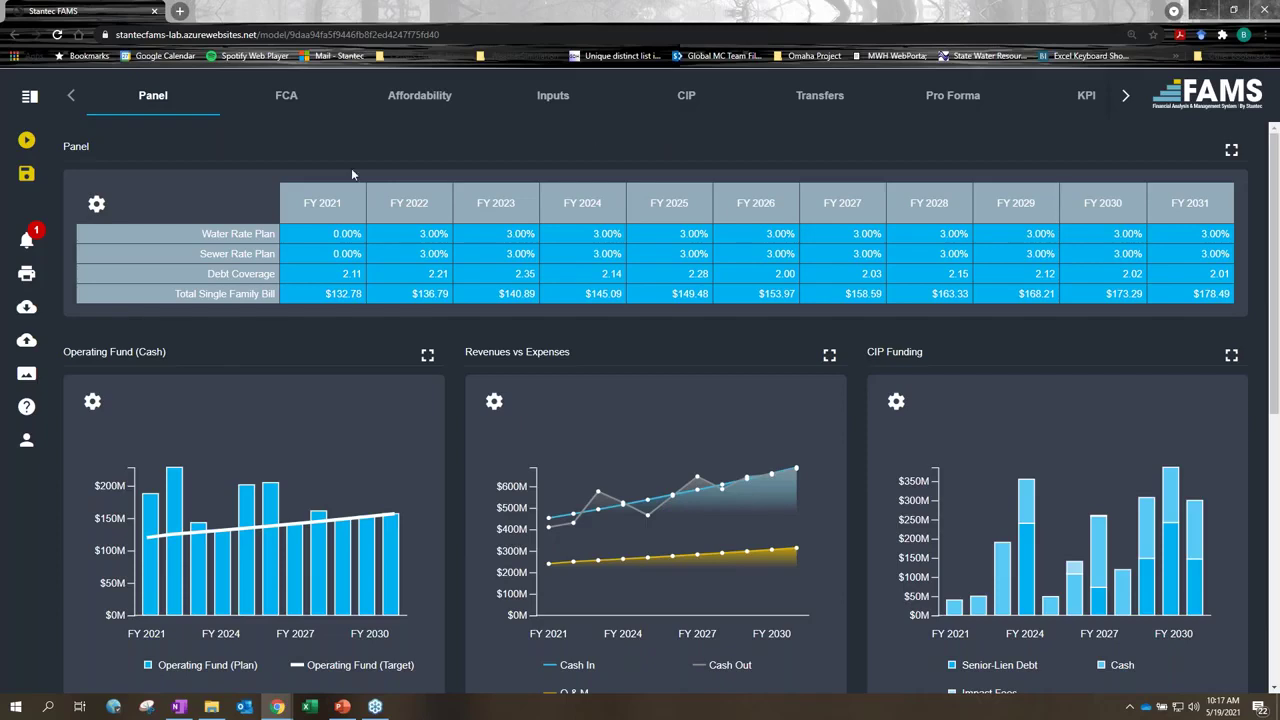
pyautogui.click(30, 98)
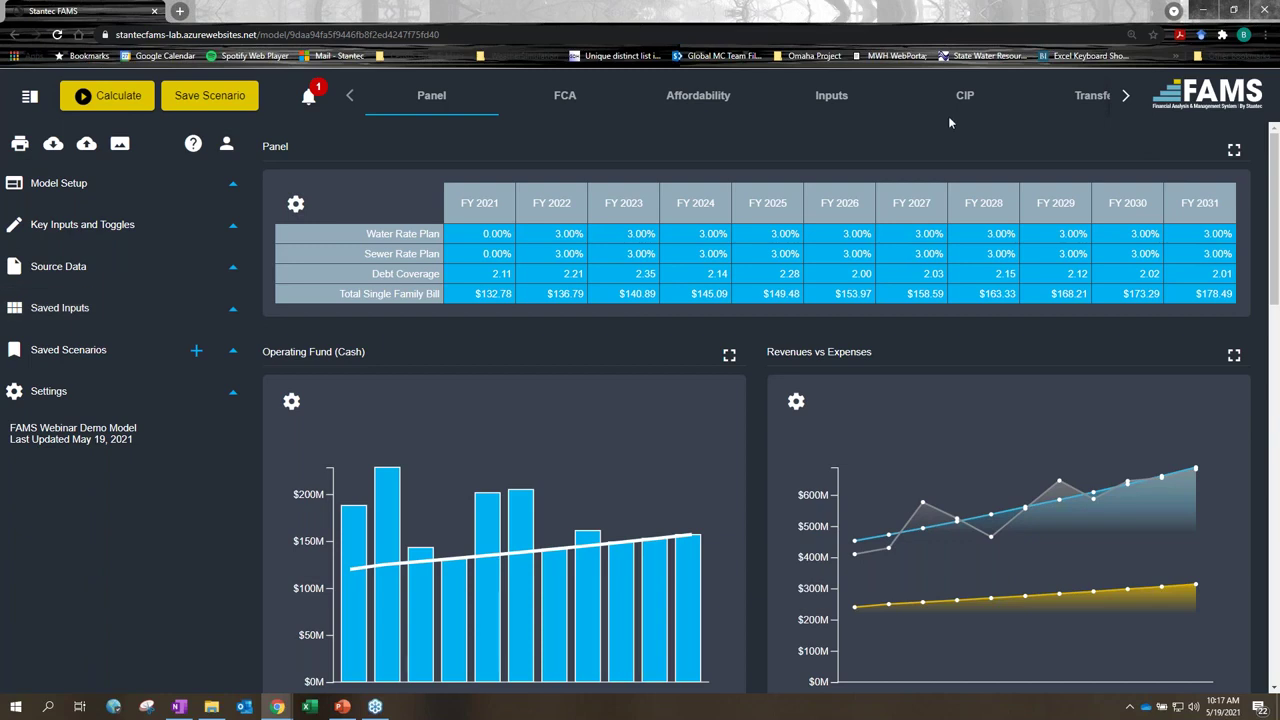
pyautogui.click(966, 100)
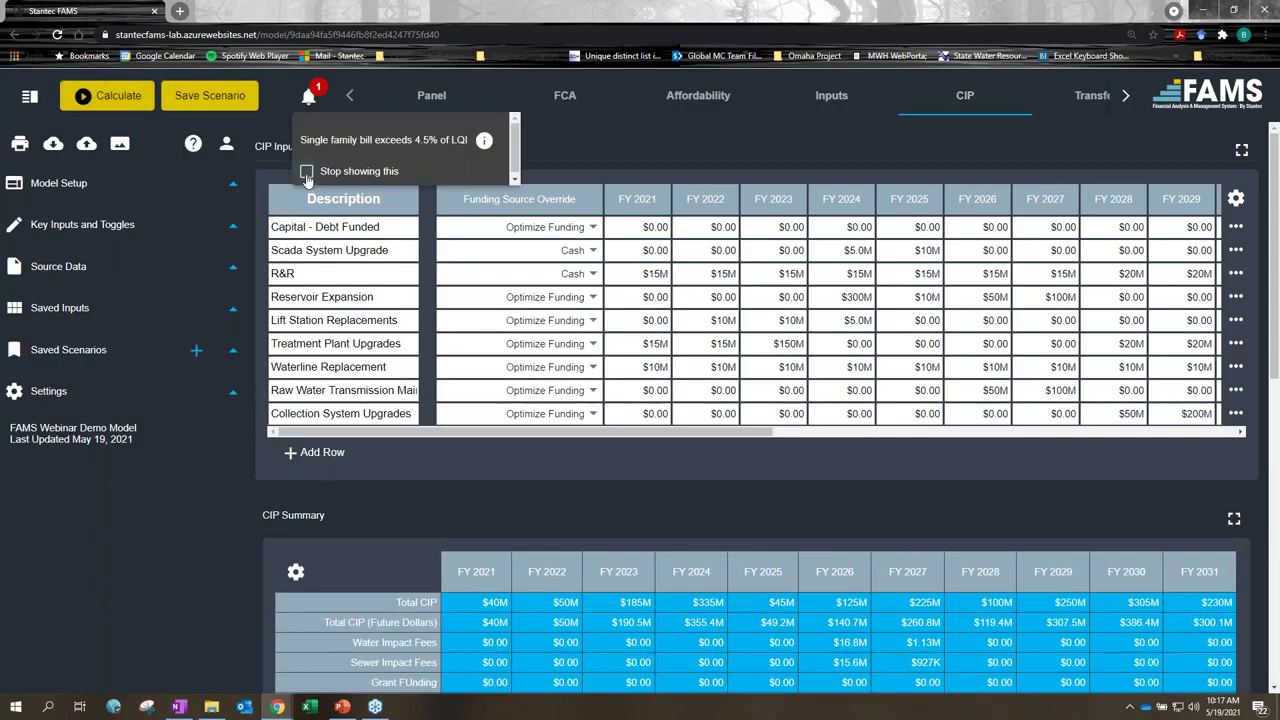
# Step: Add a 'Regulatory Program' CIP row with a $250,000,000 cost in FY 2023
pyautogui.click(320, 455)
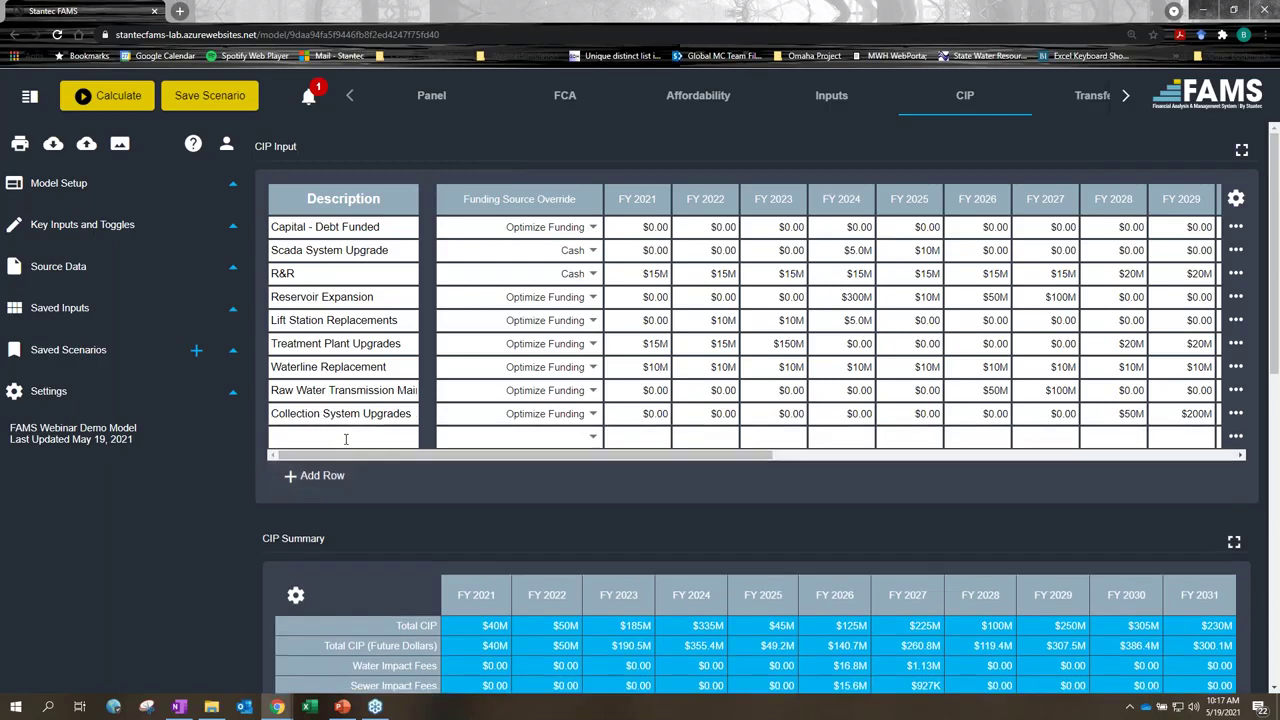
pyautogui.write('Regulatory Program')
pyautogui.click(729, 438)
pyautogui.click(773, 436)
pyautogui.write('2500000')
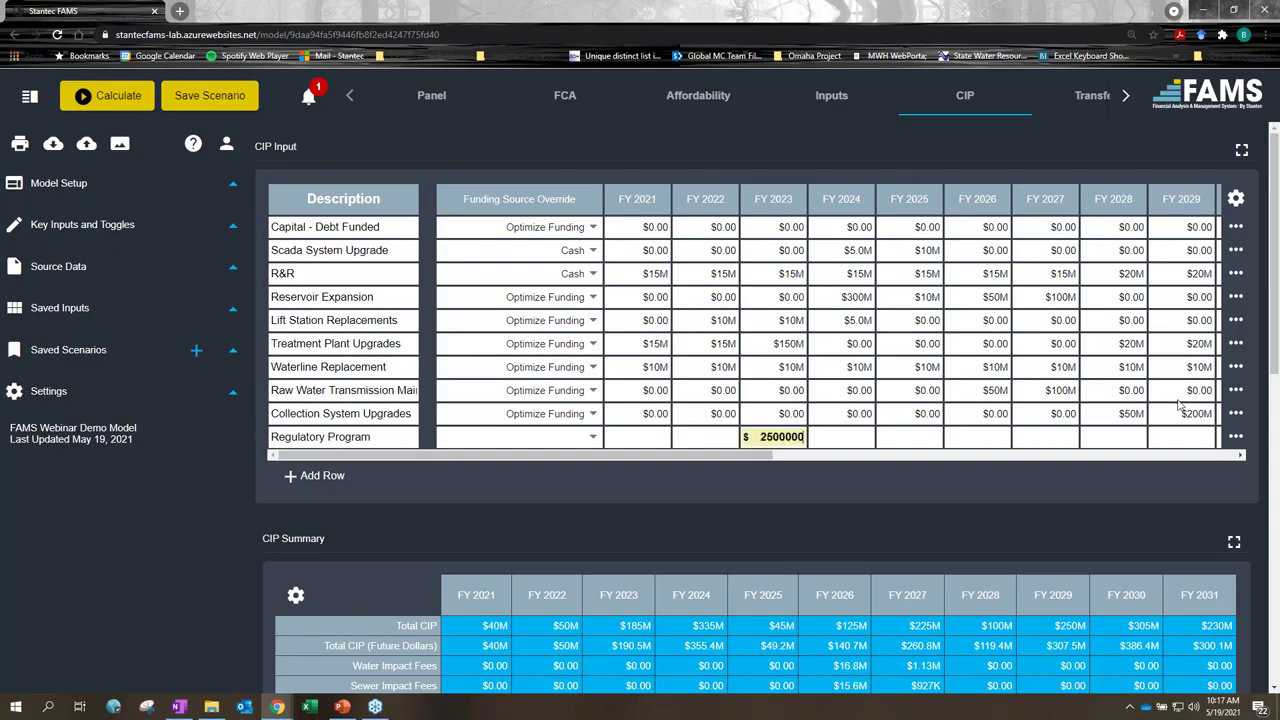
pyautogui.write('00')
pyautogui.press('BackSpace')
pyautogui.hotkey('ctrl', 'a')
pyautogui.press('End')
pyautogui.write('0')
pyautogui.press('Tab')
# Step: Enter $500,000,000 for FY 2024 and $250,000,000 for each of FY 2025–2031
pyautogui.write('500')
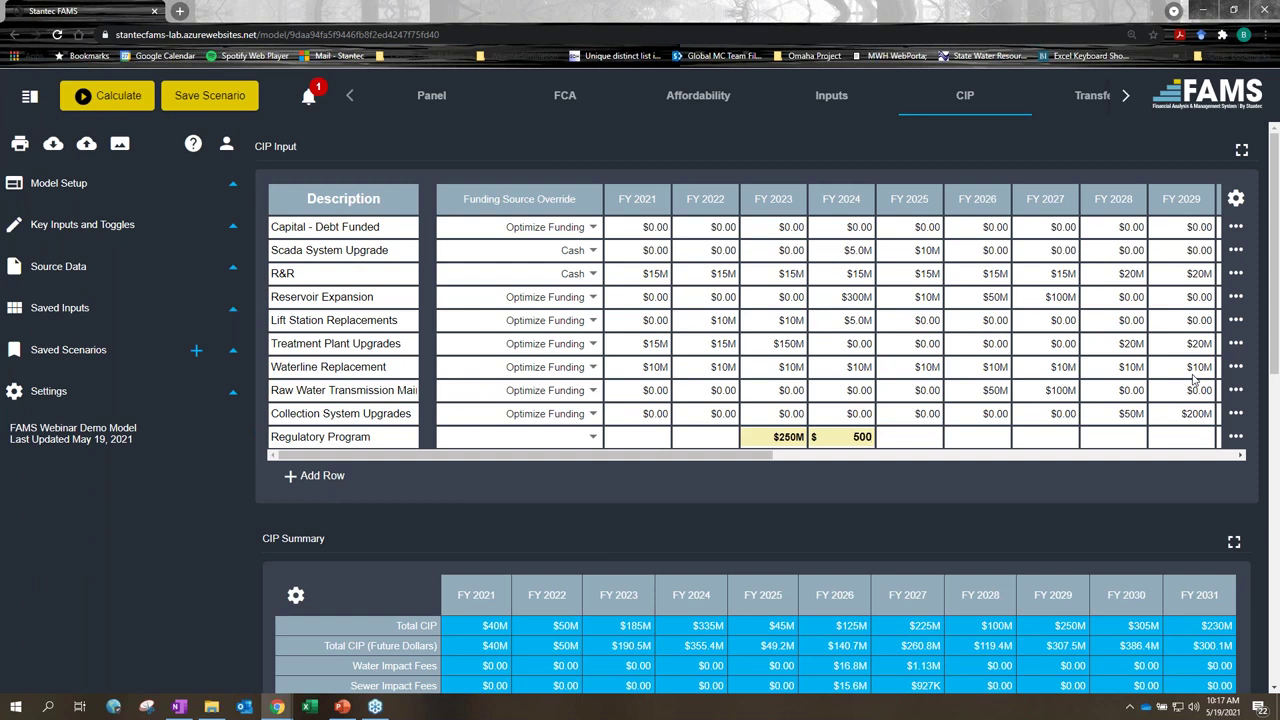
pyautogui.write('0000000')
pyautogui.press('Tab')
pyautogui.write('250000000')
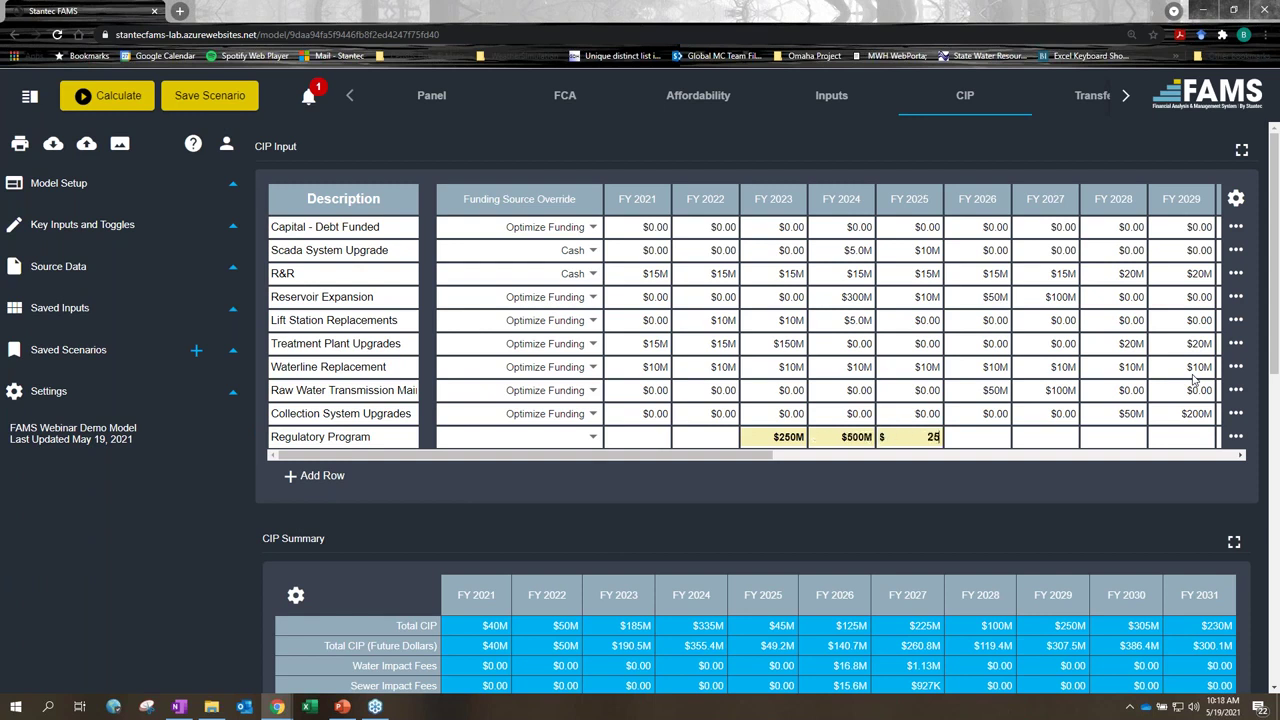
pyautogui.press('Tab')
pyautogui.write('250000000')
pyautogui.press('Tab')
pyautogui.write('250000000')
pyautogui.press('Tab')
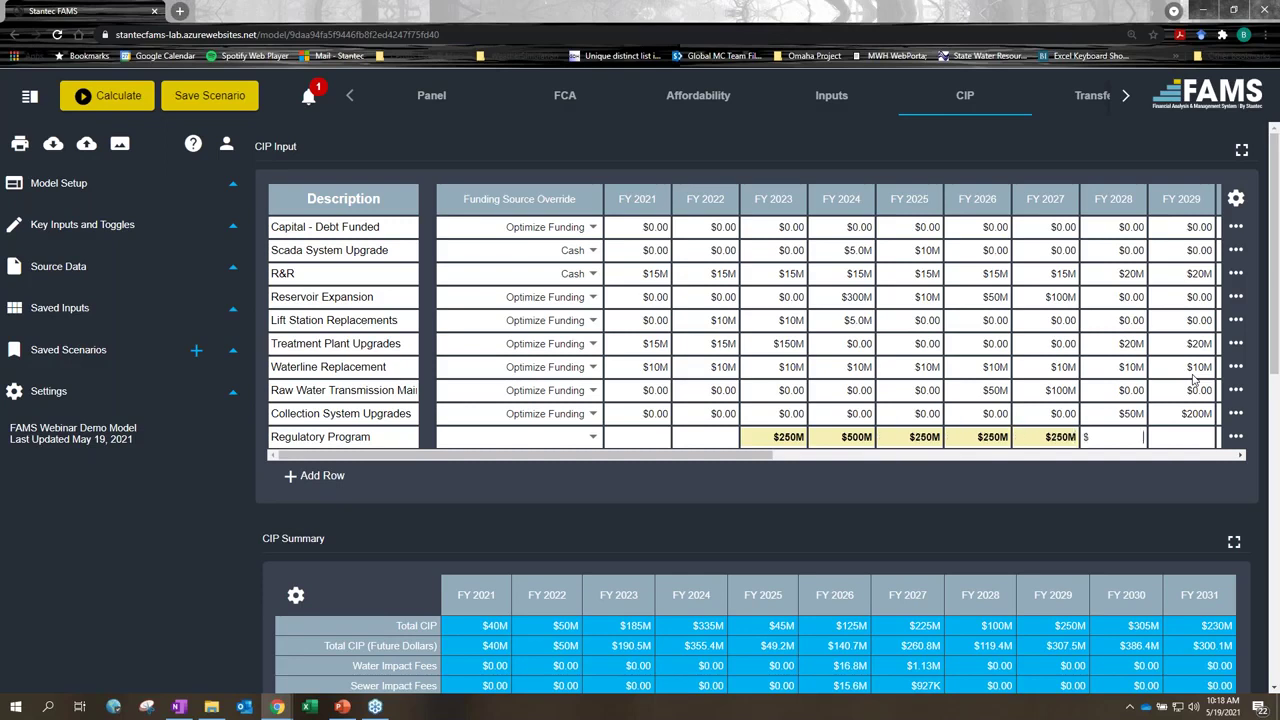
pyautogui.write('250000000')
pyautogui.press('Tab')
pyautogui.write('250000000')
pyautogui.press('Tab')
pyautogui.write('250000000')
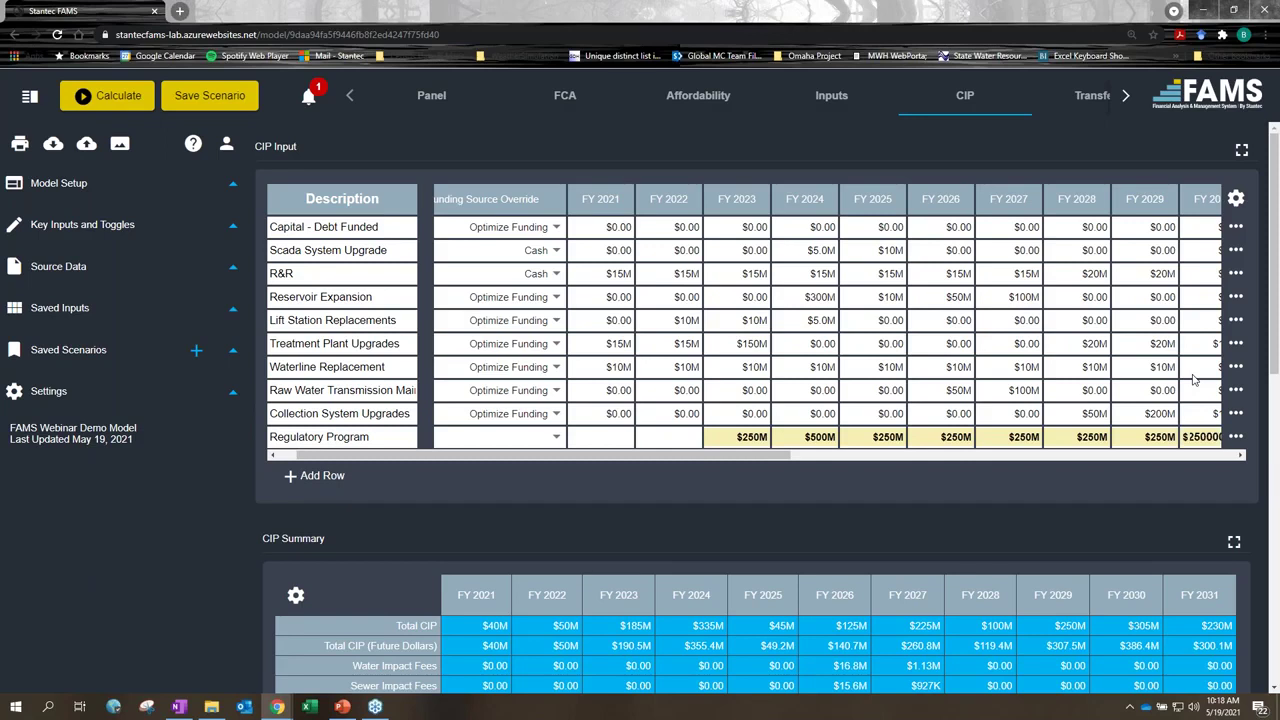
pyautogui.press('Tab')
pyautogui.write('250000000')
pyautogui.press('Tab')
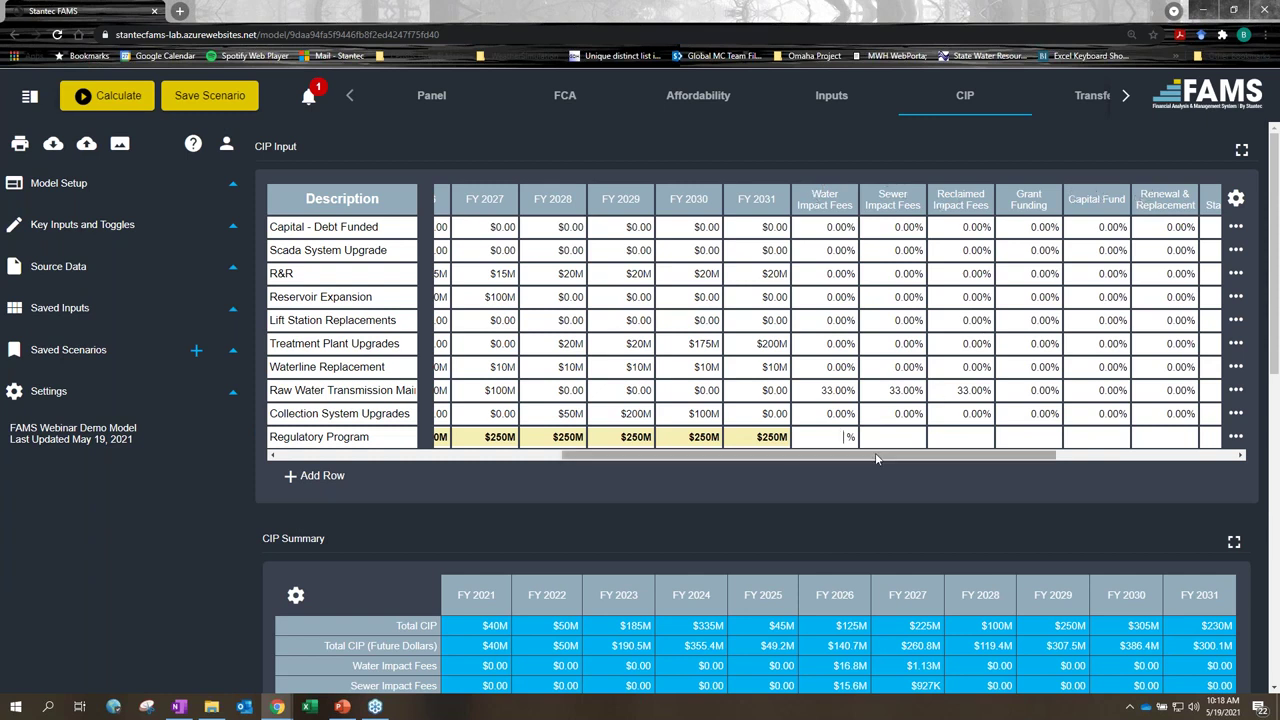
# Step: Set all Regulatory Program funding shares to 0% except 100% from the Revenue Fund
pyautogui.write('0')
pyautogui.press('Tab')
pyautogui.write('0')
pyautogui.press('Tab')
pyautogui.write('0')
pyautogui.press('Tab')
pyautogui.write('0')
pyautogui.press('Tab')
pyautogui.write('0')
pyautogui.press('Tab')
pyautogui.write('0')
pyautogui.press('Tab')
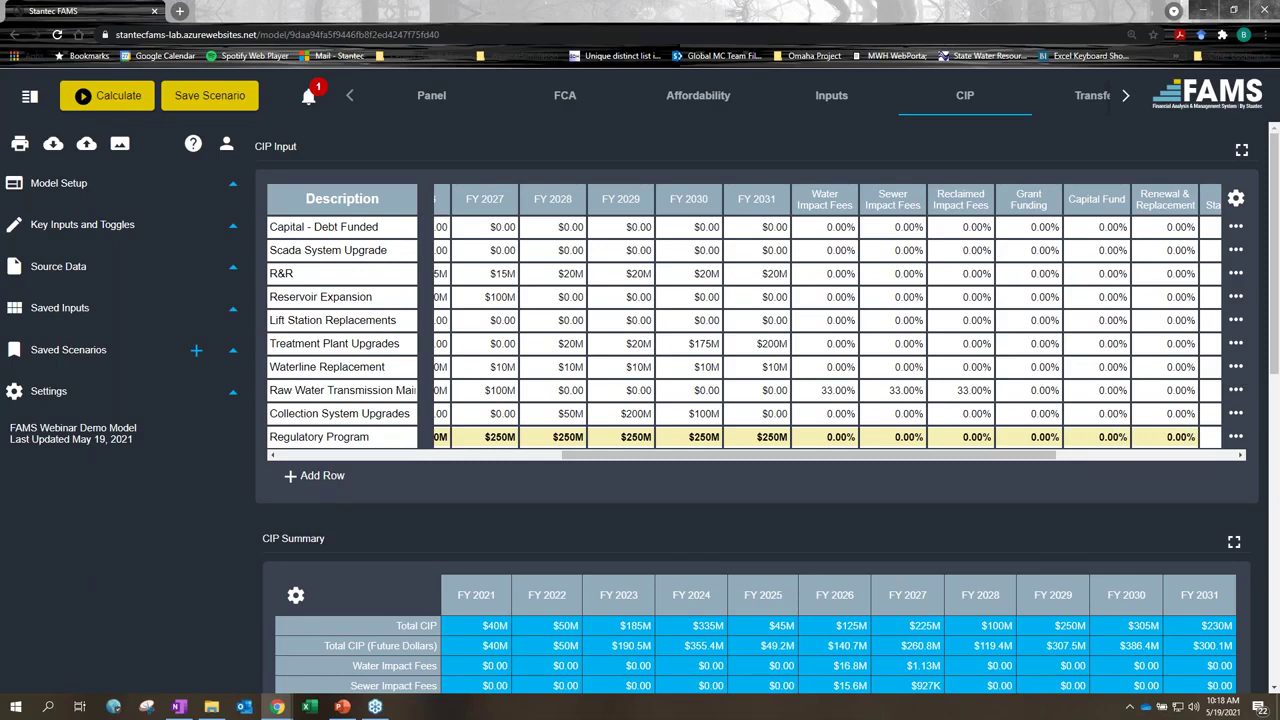
pyautogui.write('0')
pyautogui.press('Tab')
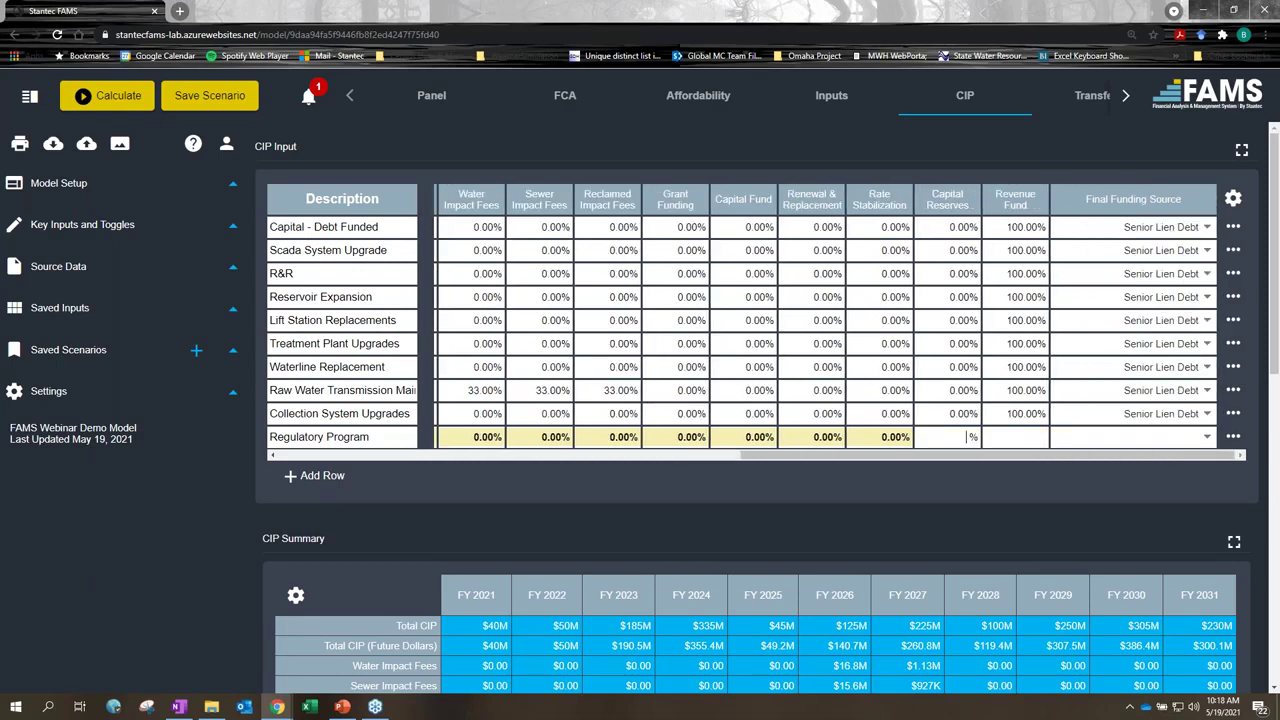
pyautogui.write('0')
pyautogui.press('Tab')
pyautogui.write('100')
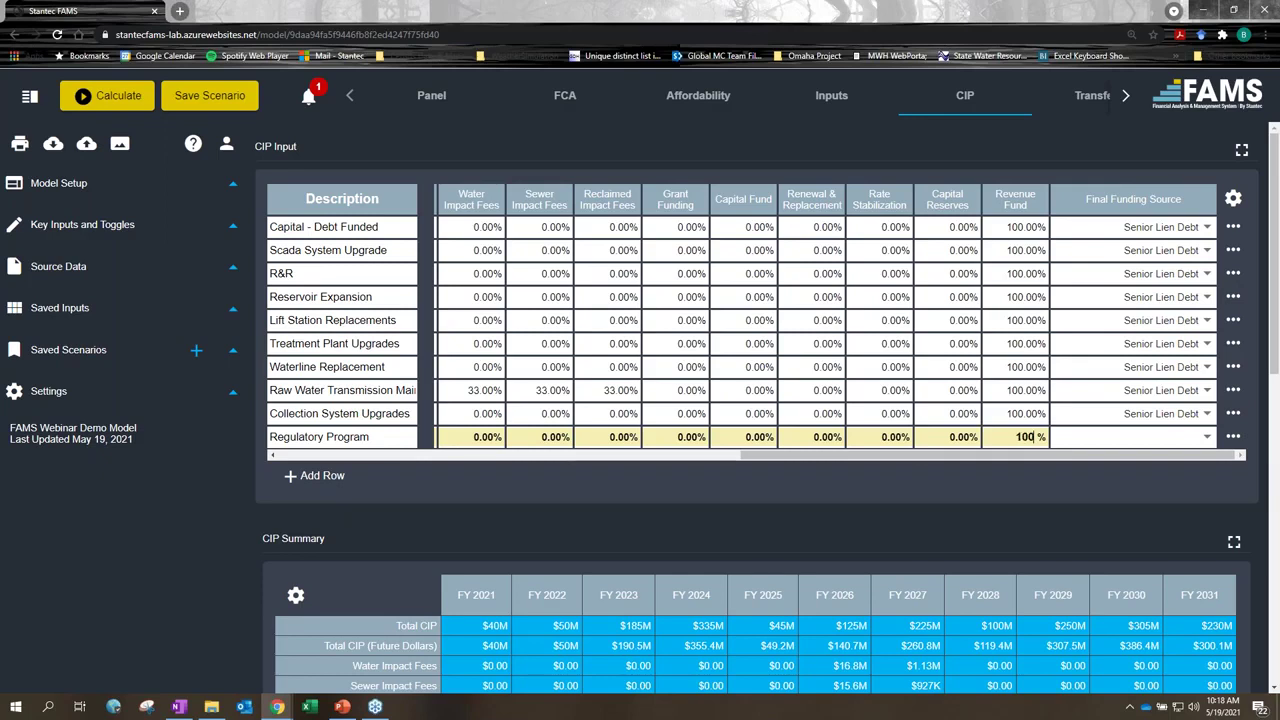
pyautogui.press('Tab')
# Step: Set the funding override to Optimize Funding and the final funding source to Senior Lien Debt
pyautogui.moveTo(1028, 457); pyautogui.dragTo(552, 465)
pyautogui.click(505, 440)
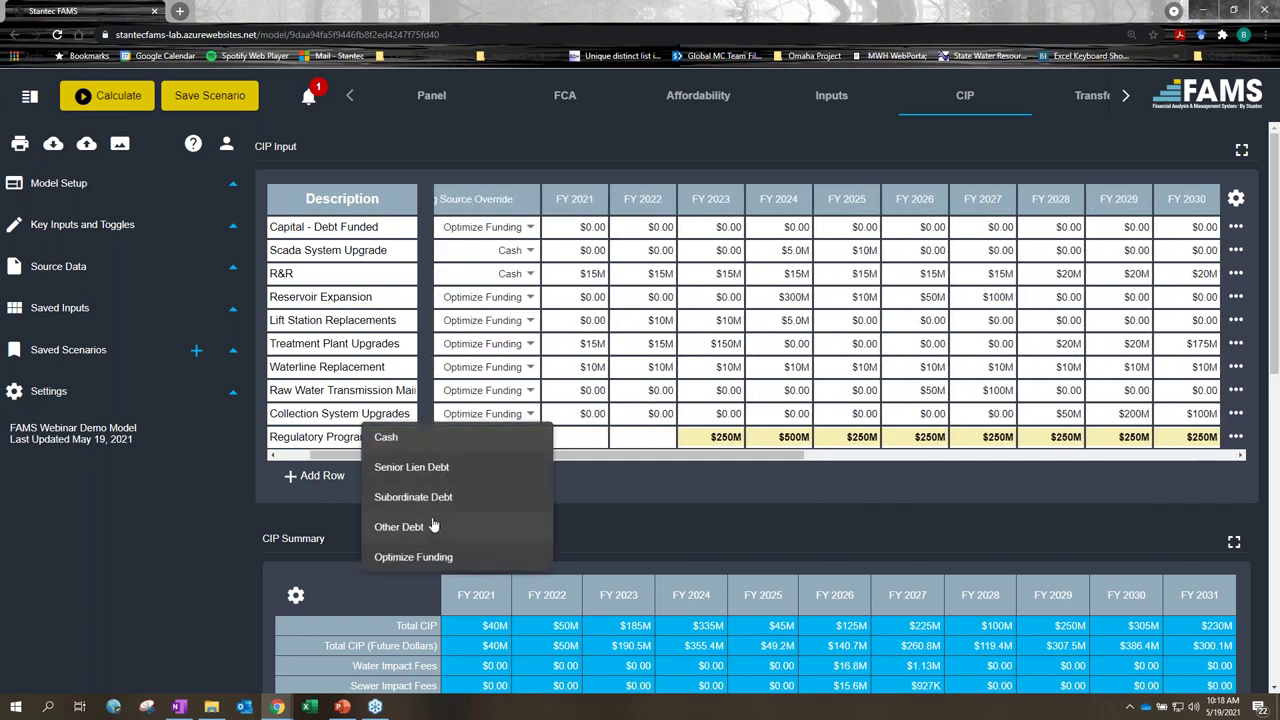
pyautogui.click(430, 557)
pyautogui.moveTo(560, 463); pyautogui.dragTo(537, 395)
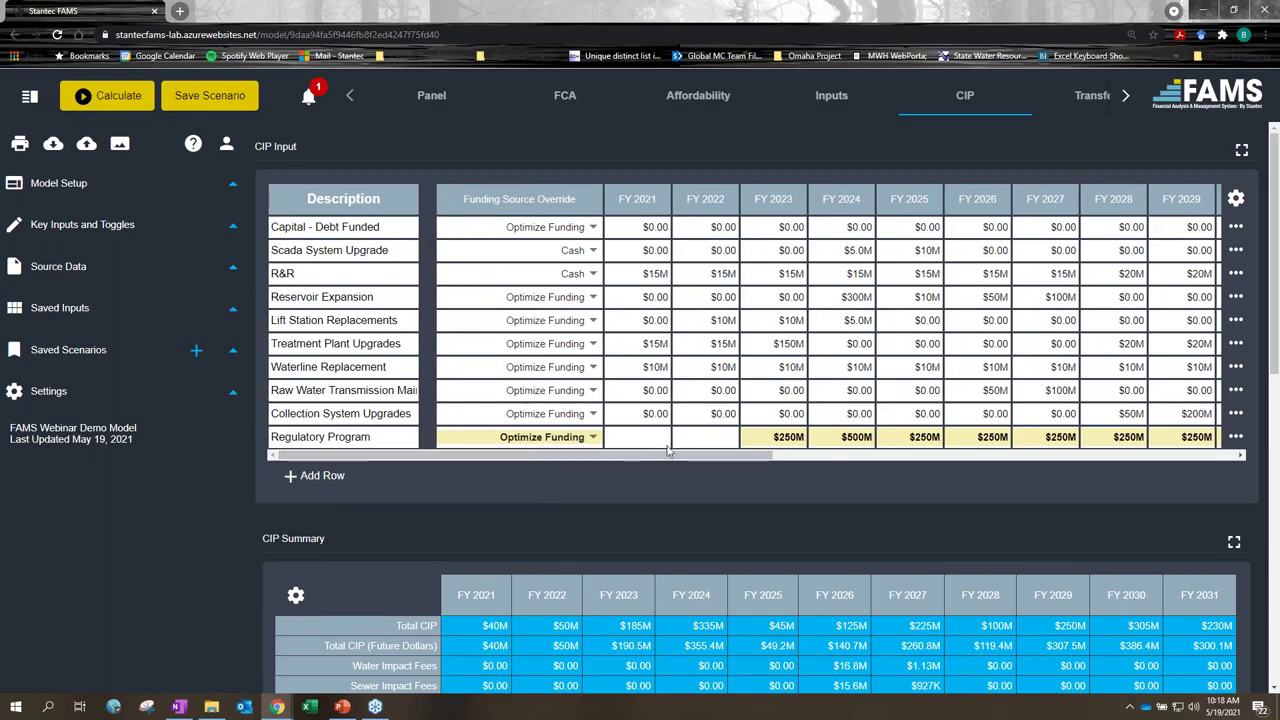
pyautogui.moveTo(676, 459); pyautogui.dragTo(1095, 446)
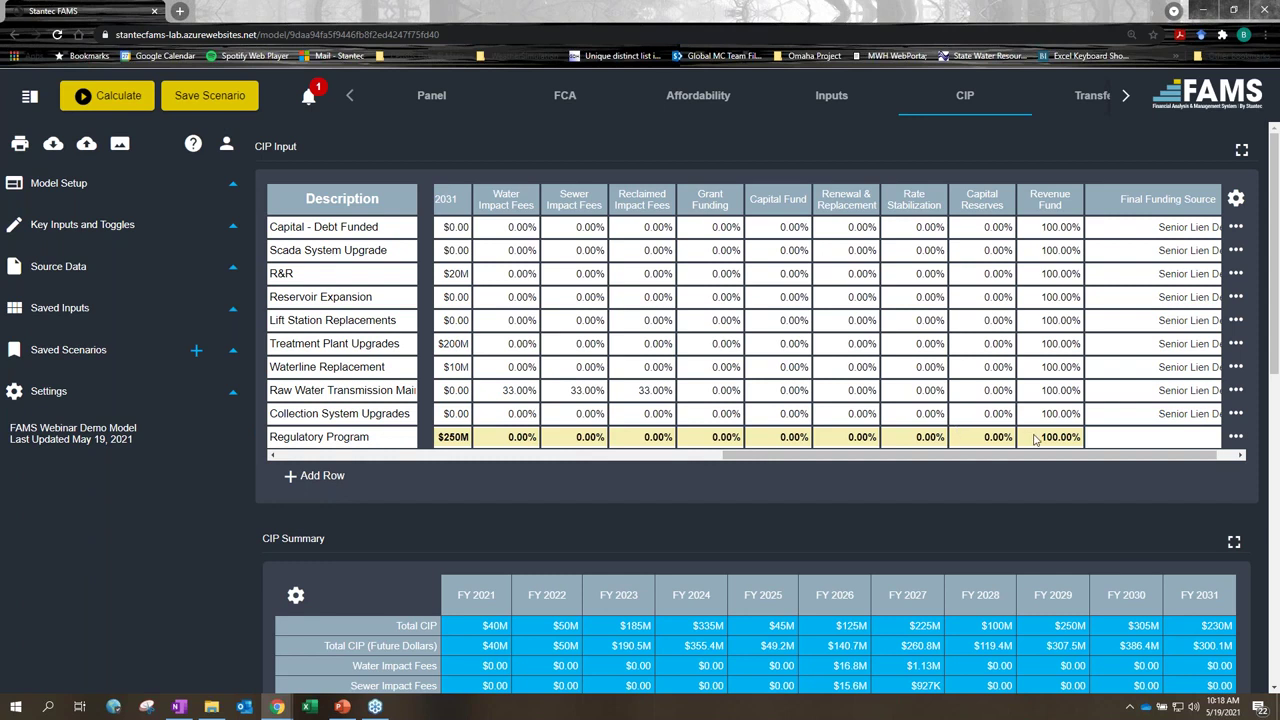
pyautogui.moveTo(1153, 458); pyautogui.dragTo(1180, 456)
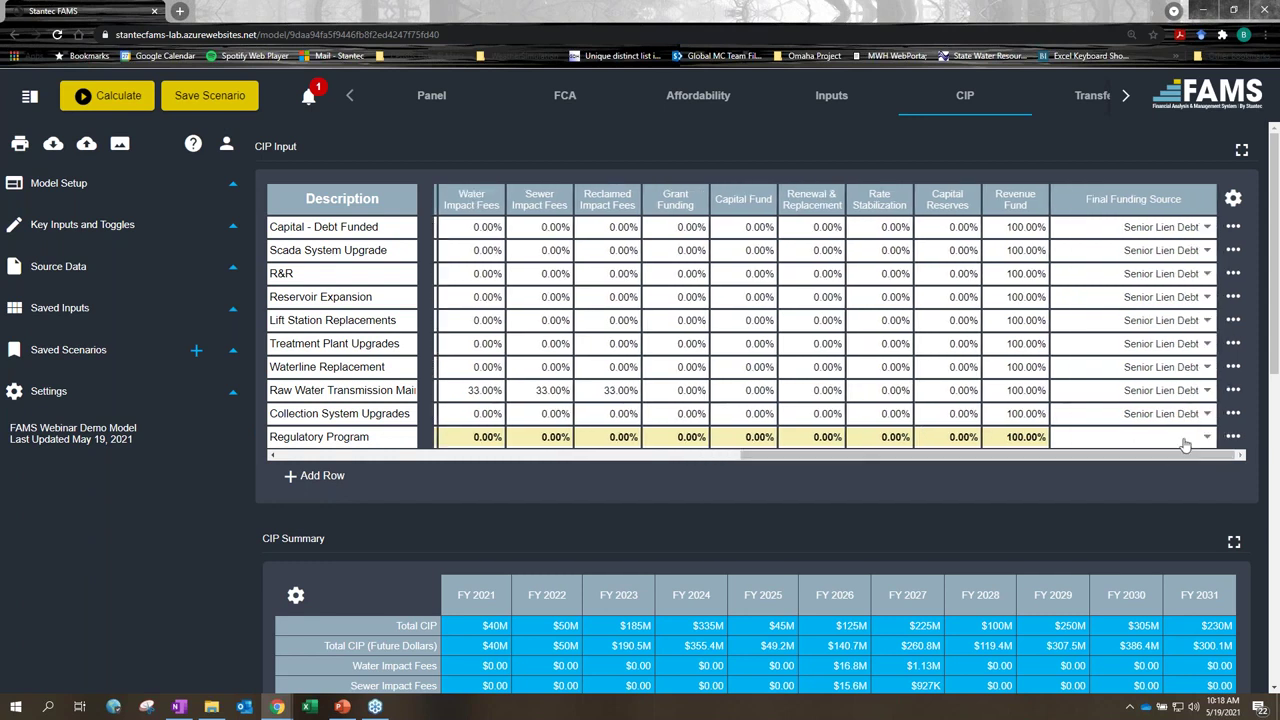
pyautogui.click(1182, 440)
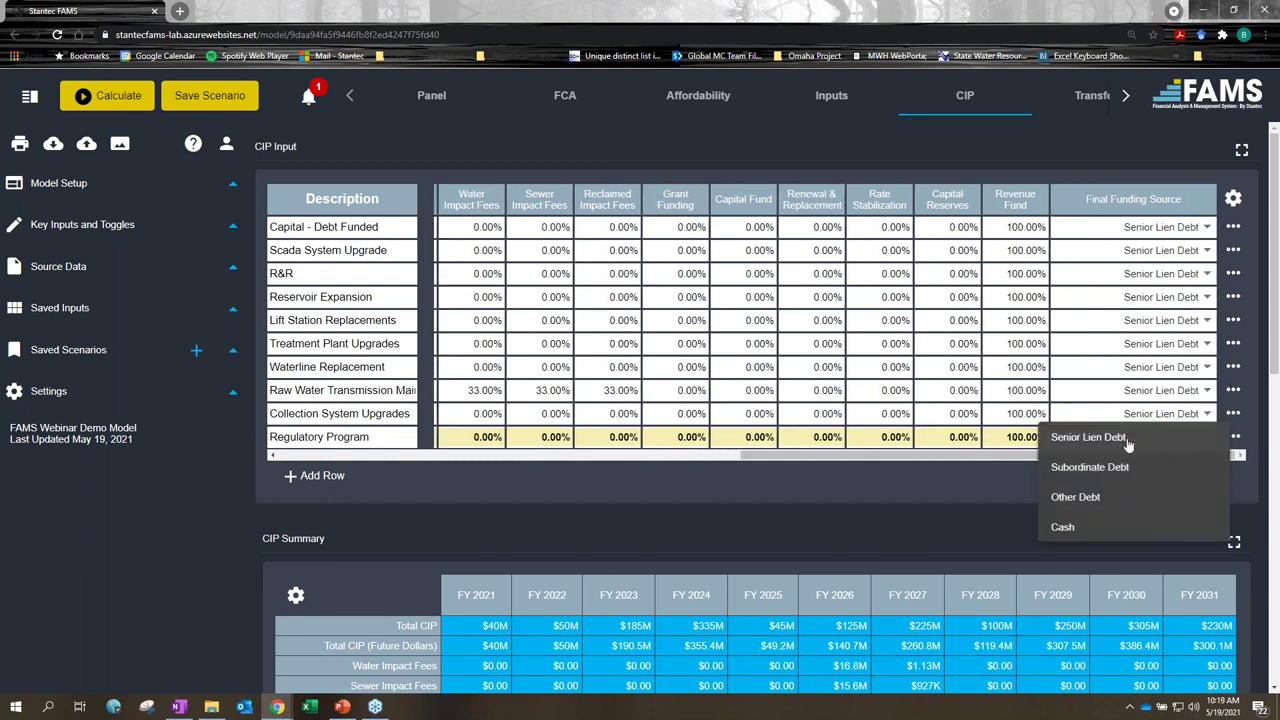
pyautogui.click(1127, 440)
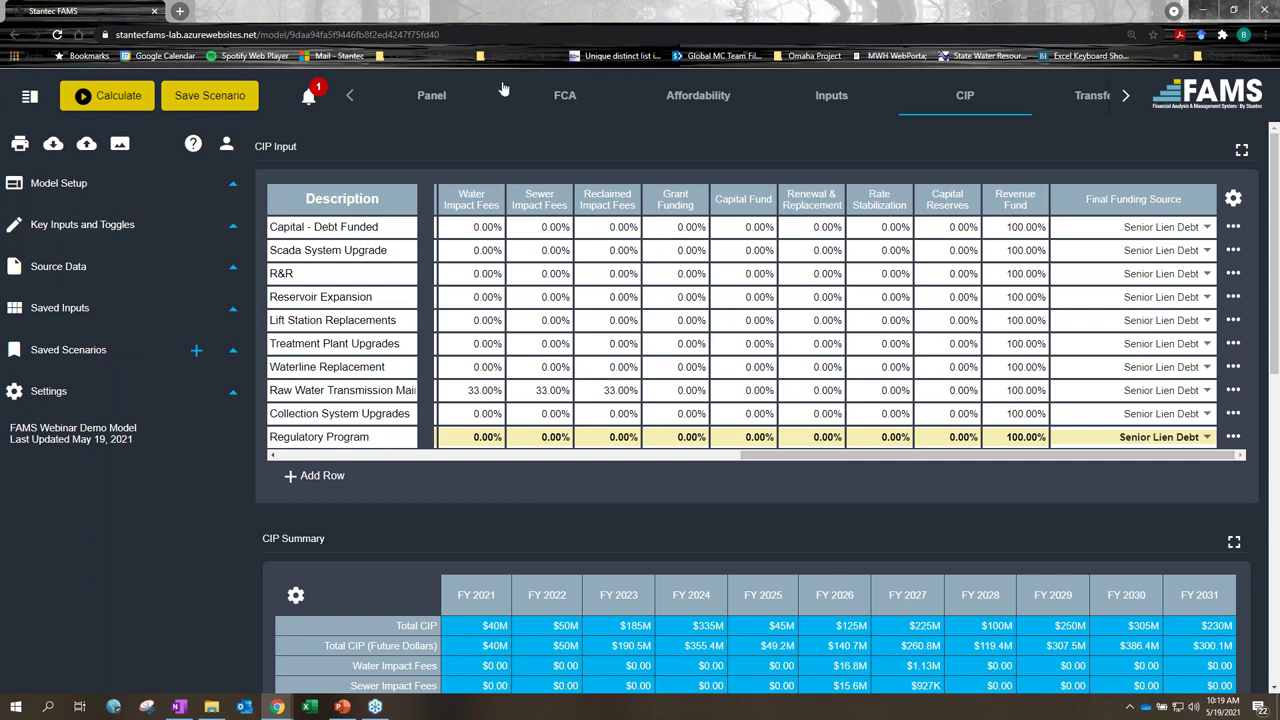
# Step: Recalculate the model on the Panel, showing debt coverage below 2.00, then view Financial Forecast Inputs
pyautogui.click(438, 96)
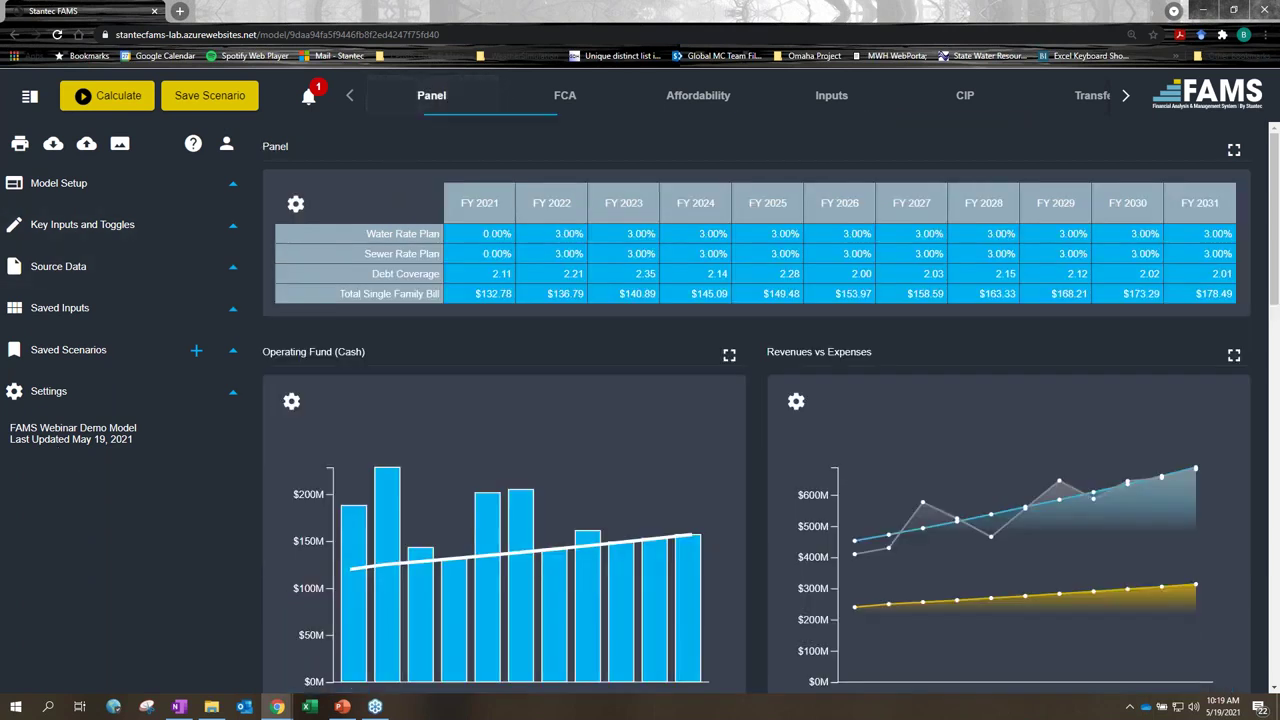
pyautogui.click(116, 100)
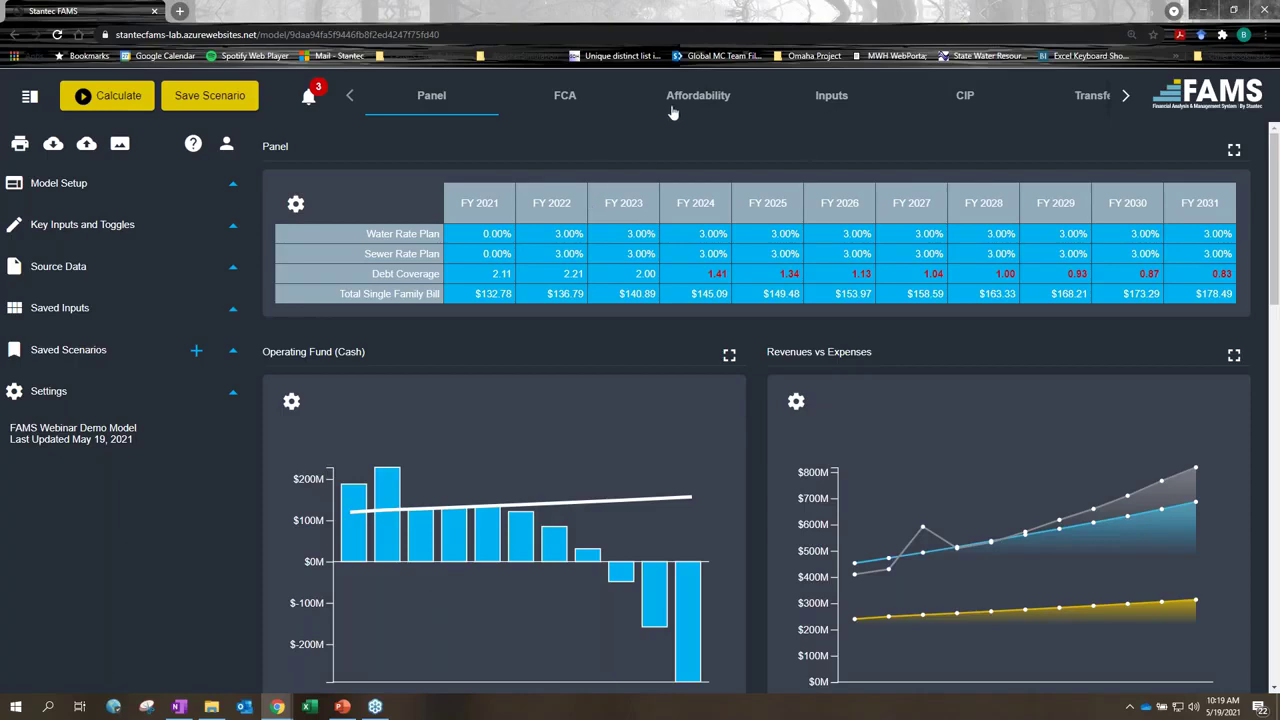
pyautogui.click(831, 97)
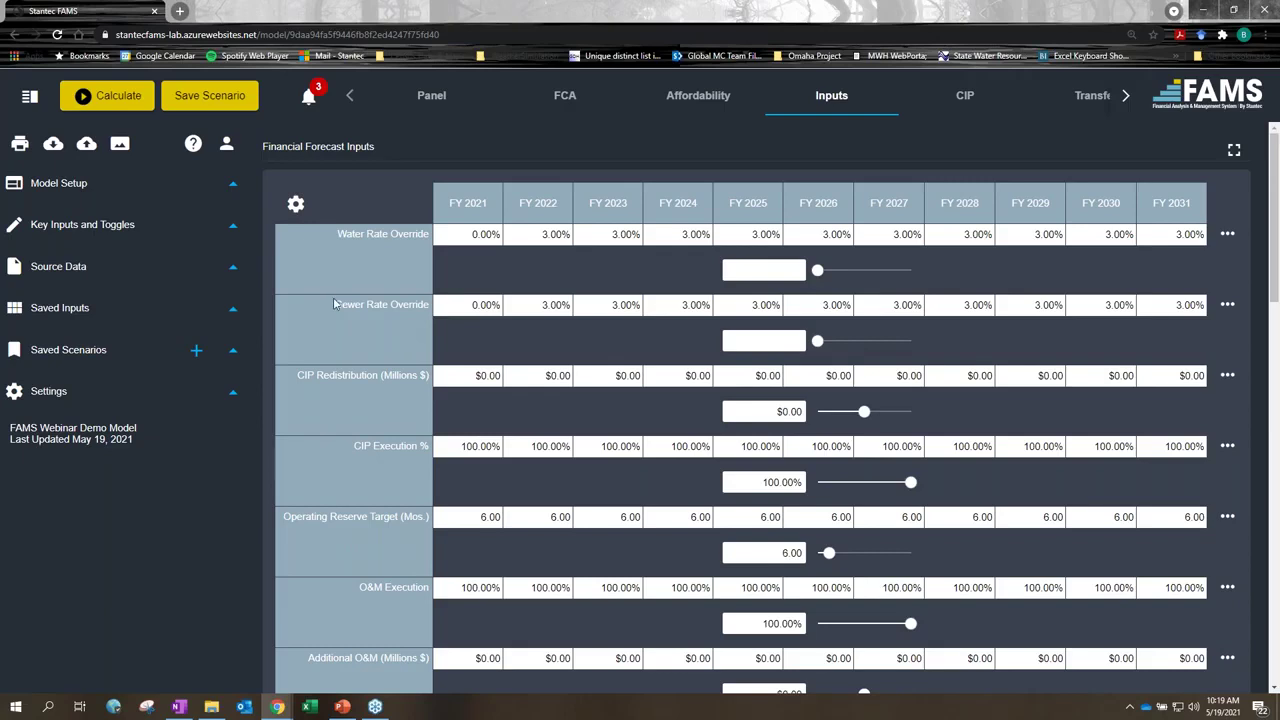
# Step: Clear the Water and Sewer Rate Override rows and enter 0% for FY 2021 in each
pyautogui.scroll(-2, 379, 279)
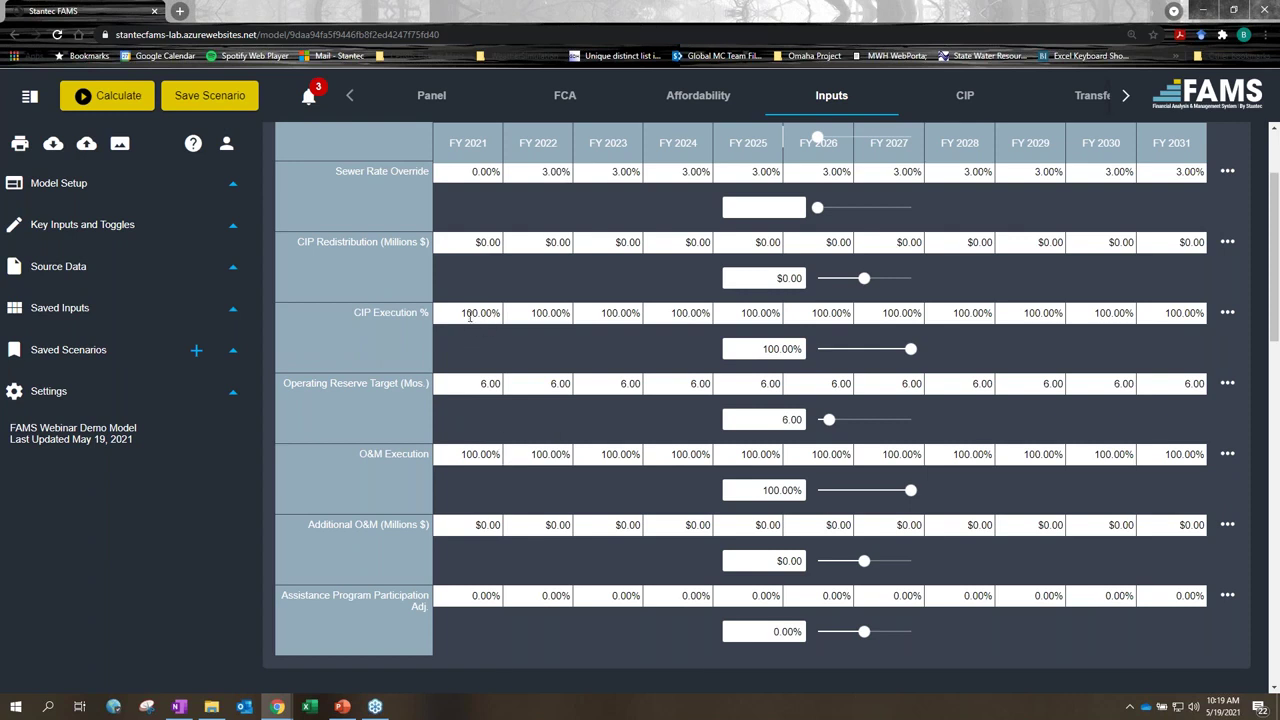
pyautogui.scroll(2, 686, 339)
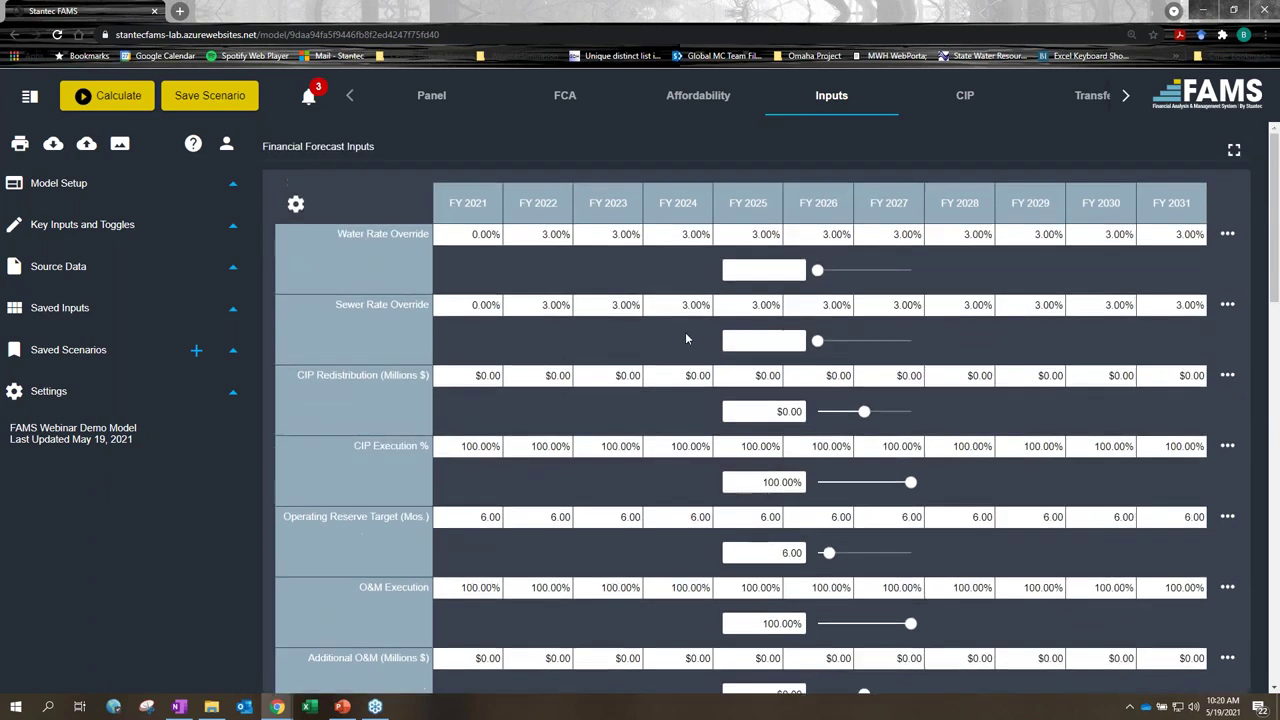
pyautogui.click(1228, 233)
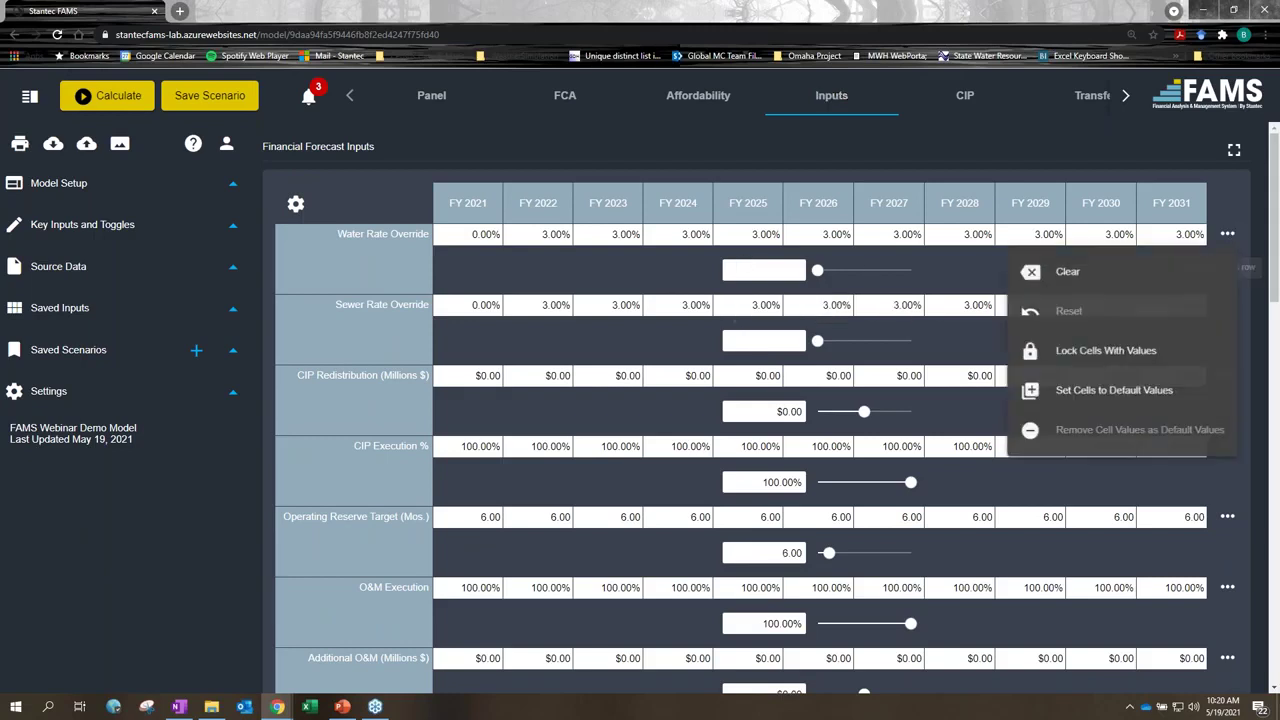
pyautogui.click(1064, 278)
pyautogui.click(1228, 305)
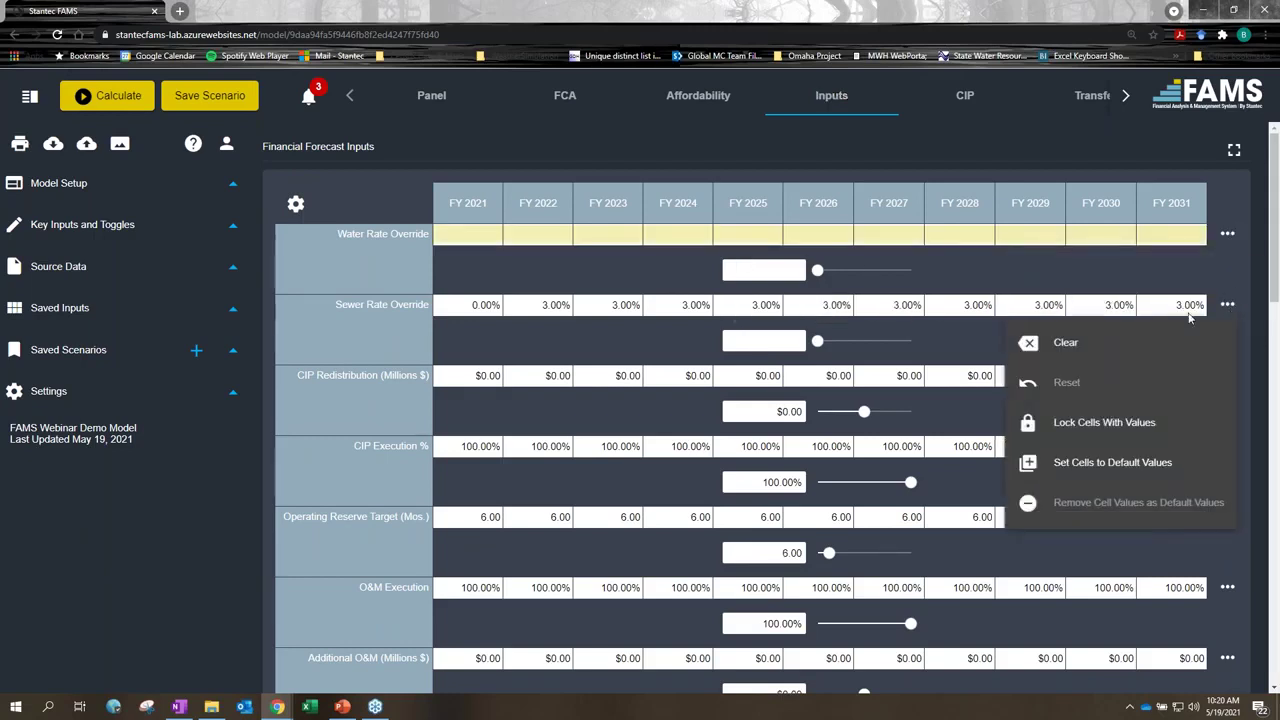
pyautogui.click(1095, 345)
pyautogui.write('0')
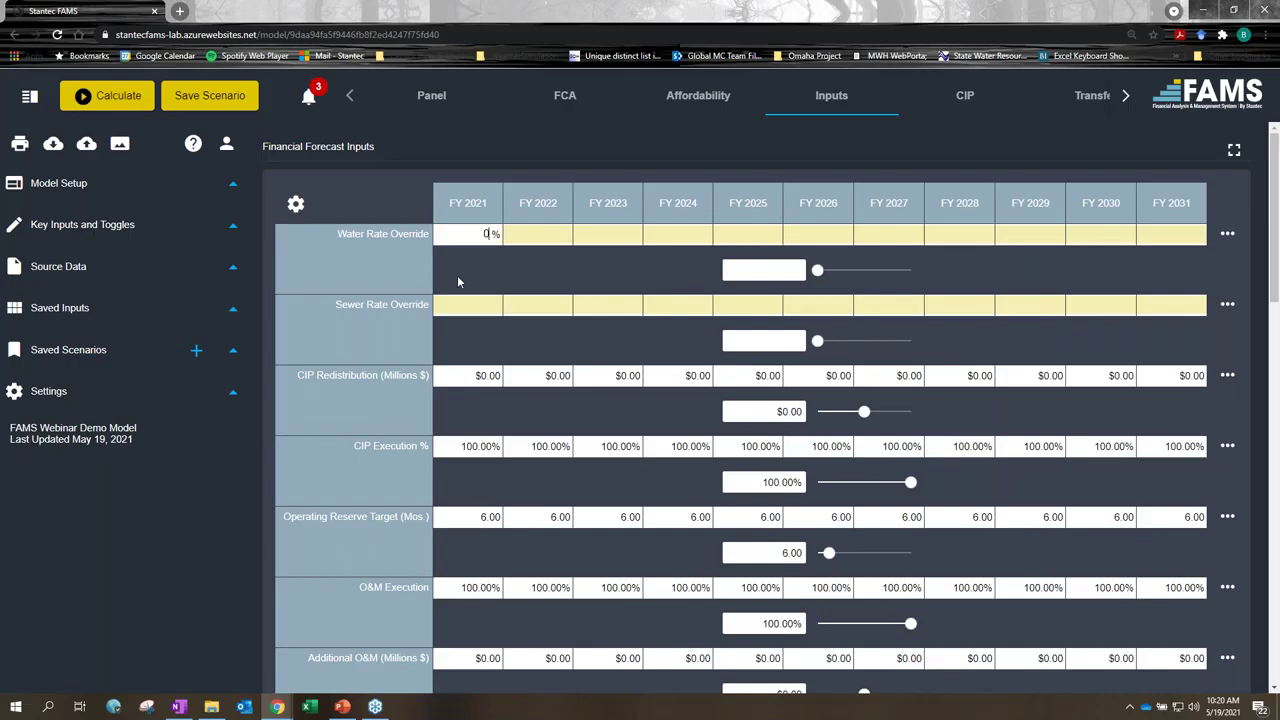
pyautogui.click(466, 305)
pyautogui.write('0')
# Step: Recalculate with optimized rates, peaking at 22.15% in FY 2024, and return to Inputs
pyautogui.click(431, 102)
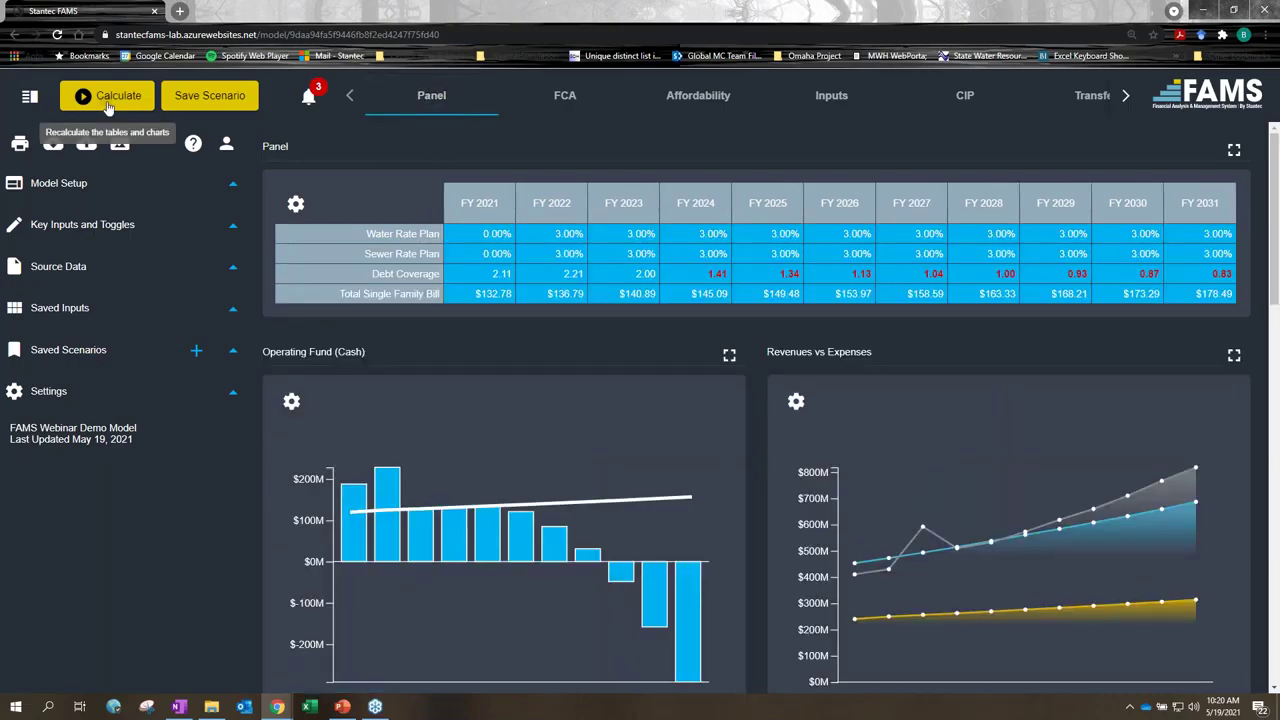
pyautogui.click(110, 100)
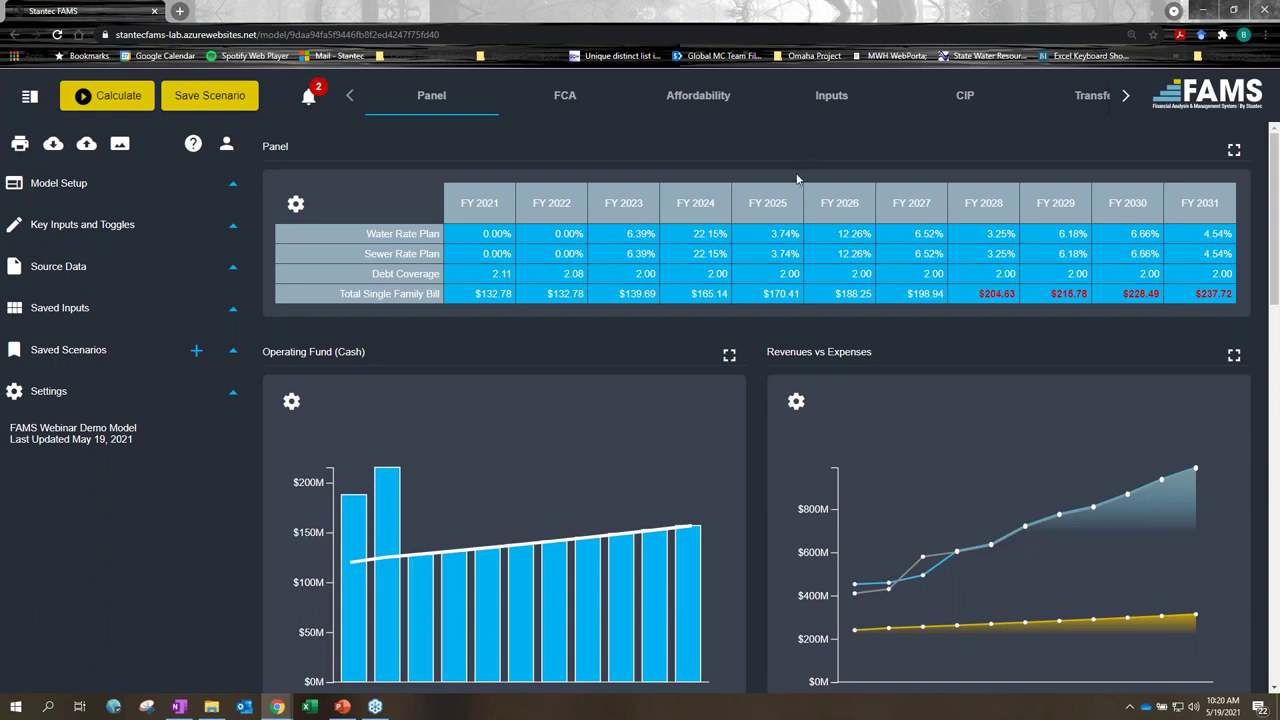
pyautogui.click(845, 100)
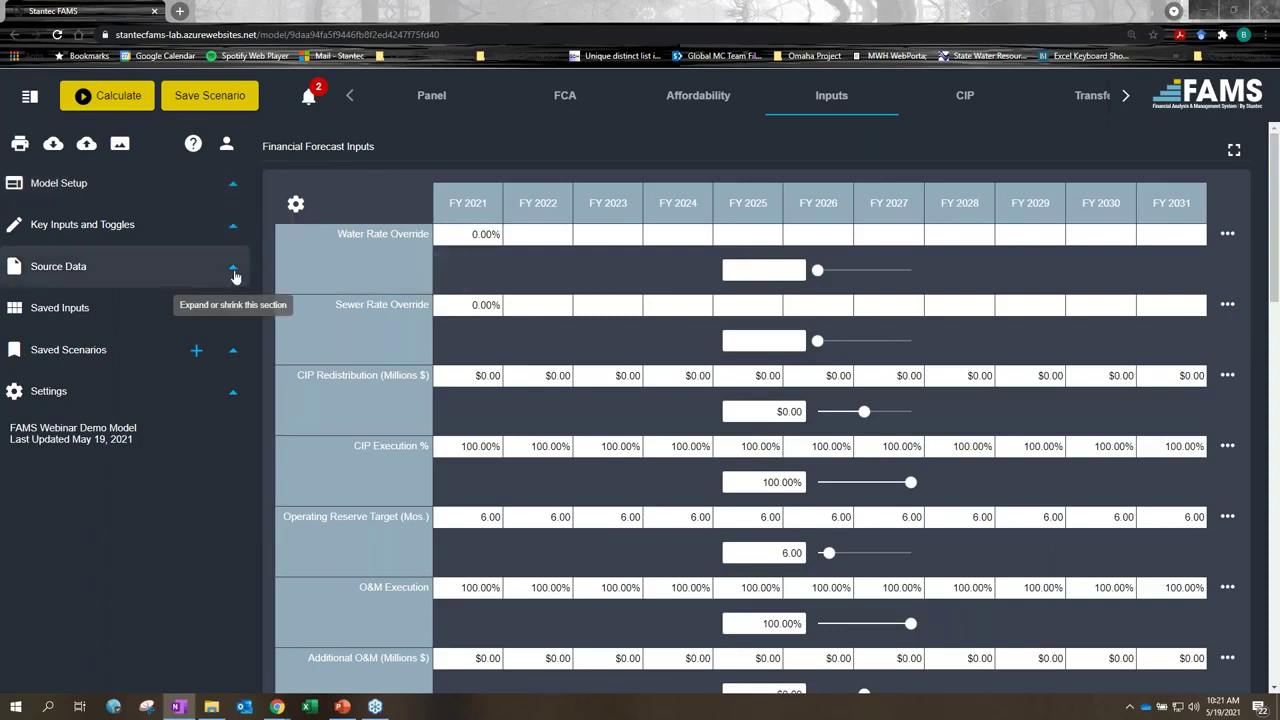
# Step: Apply the saved Regulatory-1 CIP and Reg-1 rate inputs, then view the CIP input table
pyautogui.click(235, 311)
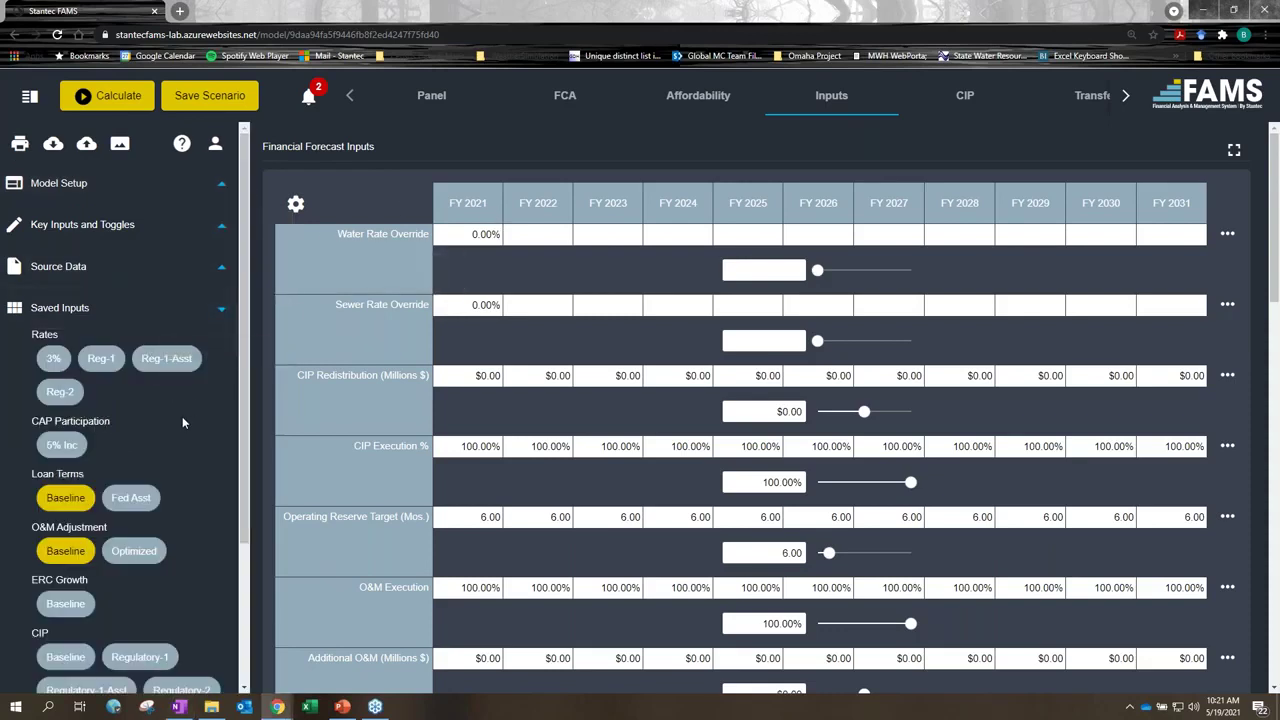
pyautogui.scroll(-1, 185, 427)
pyautogui.click(140, 590)
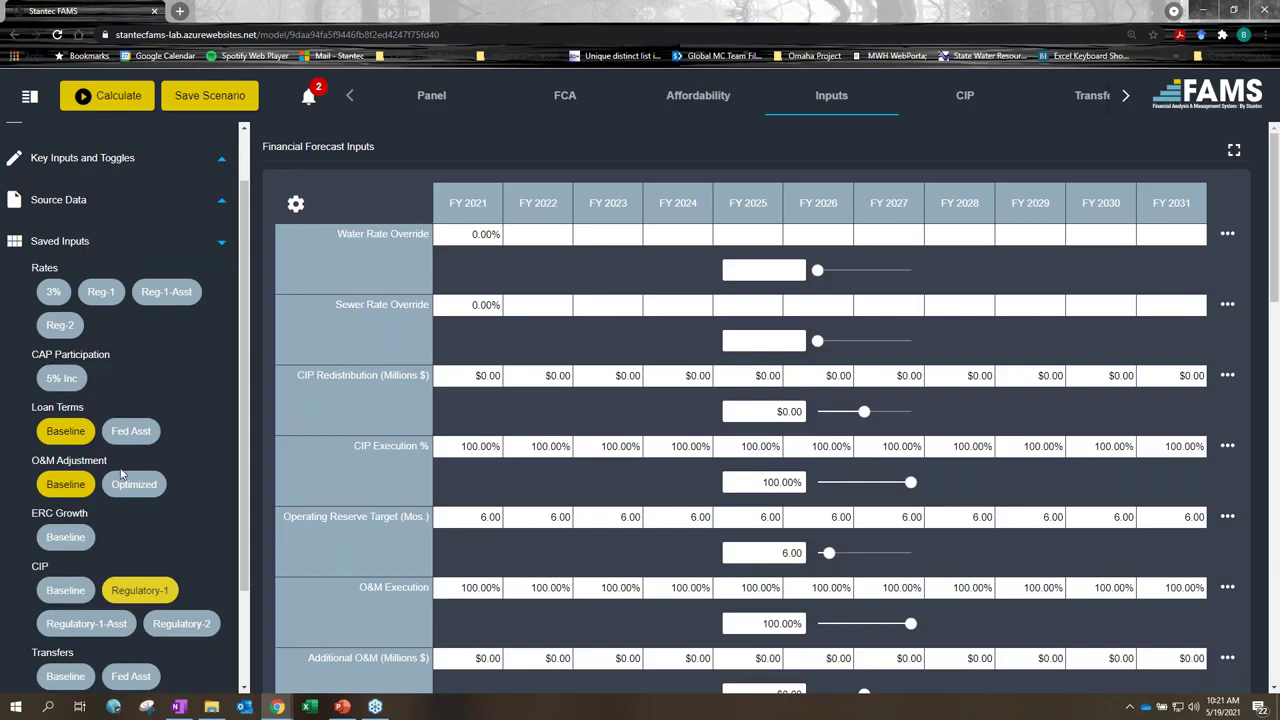
pyautogui.click(100, 293)
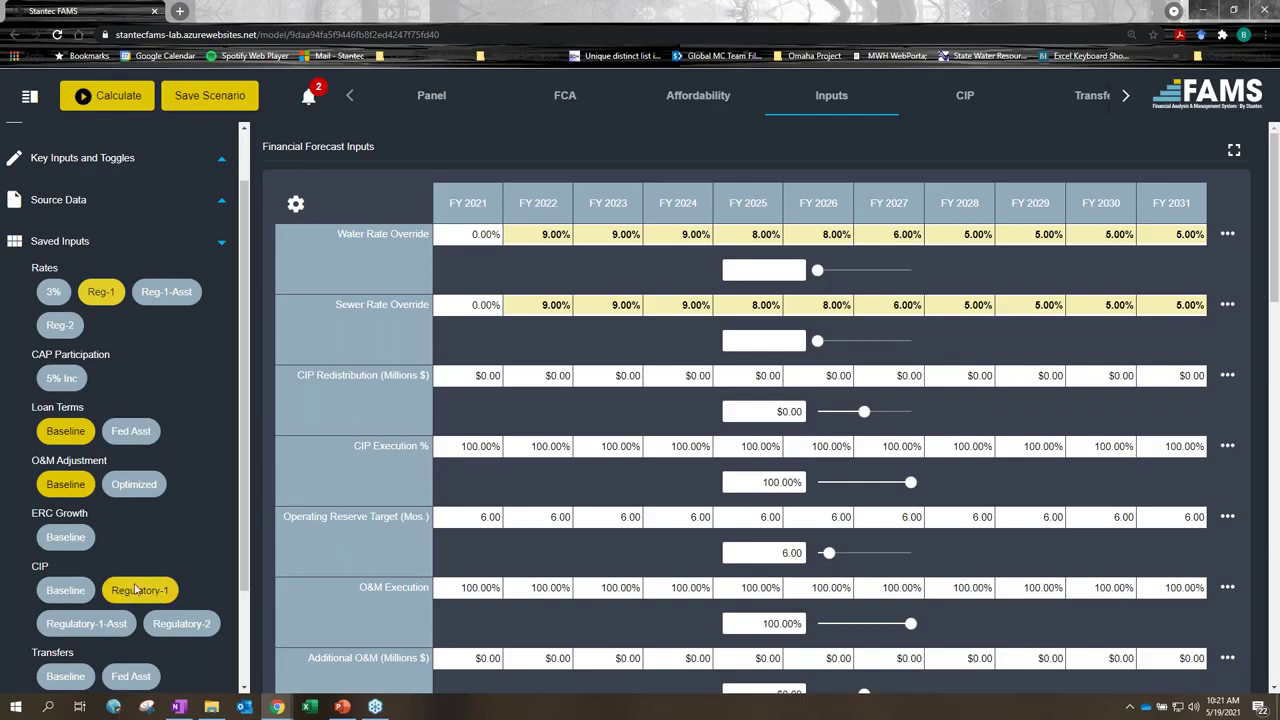
pyautogui.click(963, 100)
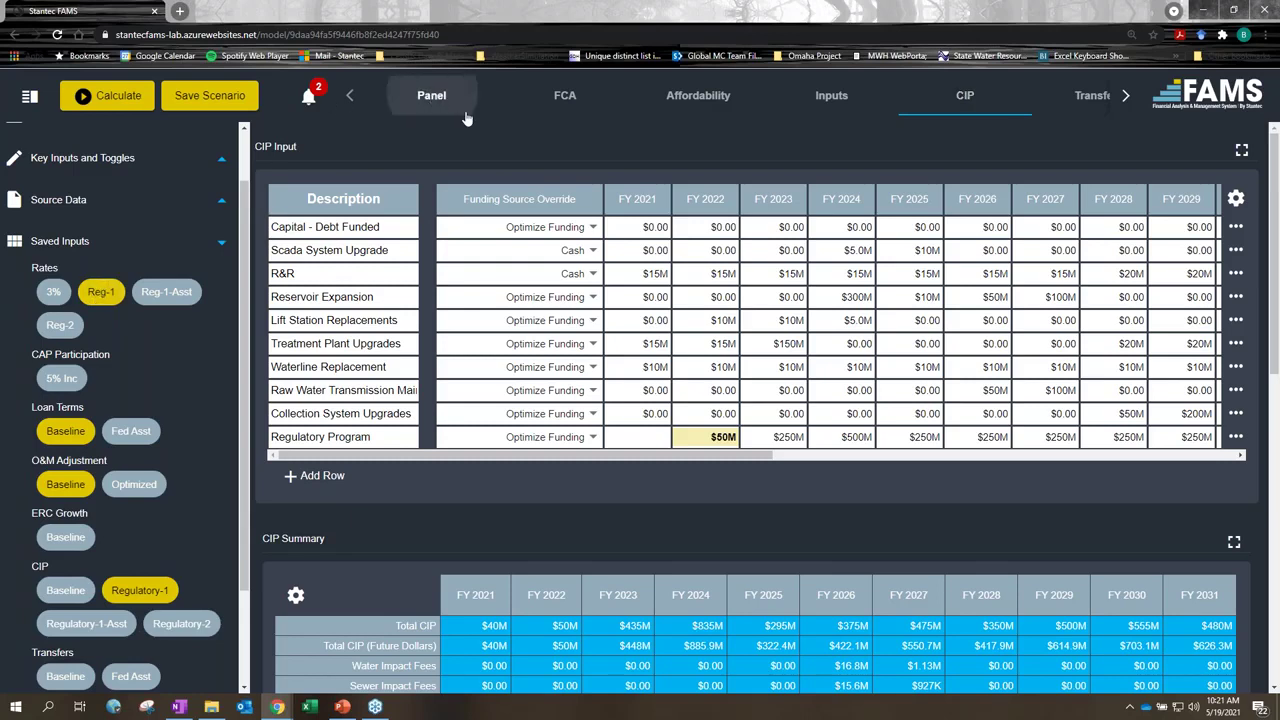
# Step: Recalculate with the Reg-1 inputs and view affordability, with Bill/MHI rising to 5.7%
pyautogui.click(431, 95)
pyautogui.click(110, 95)
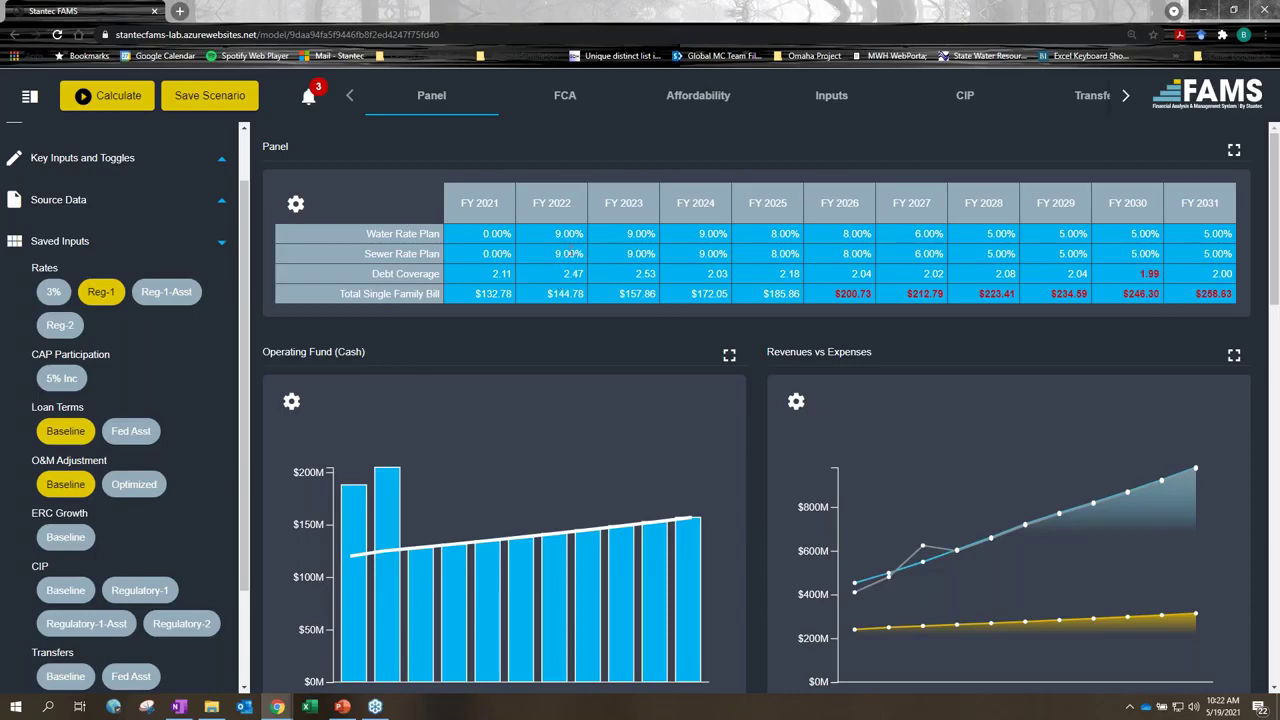
pyautogui.click(699, 100)
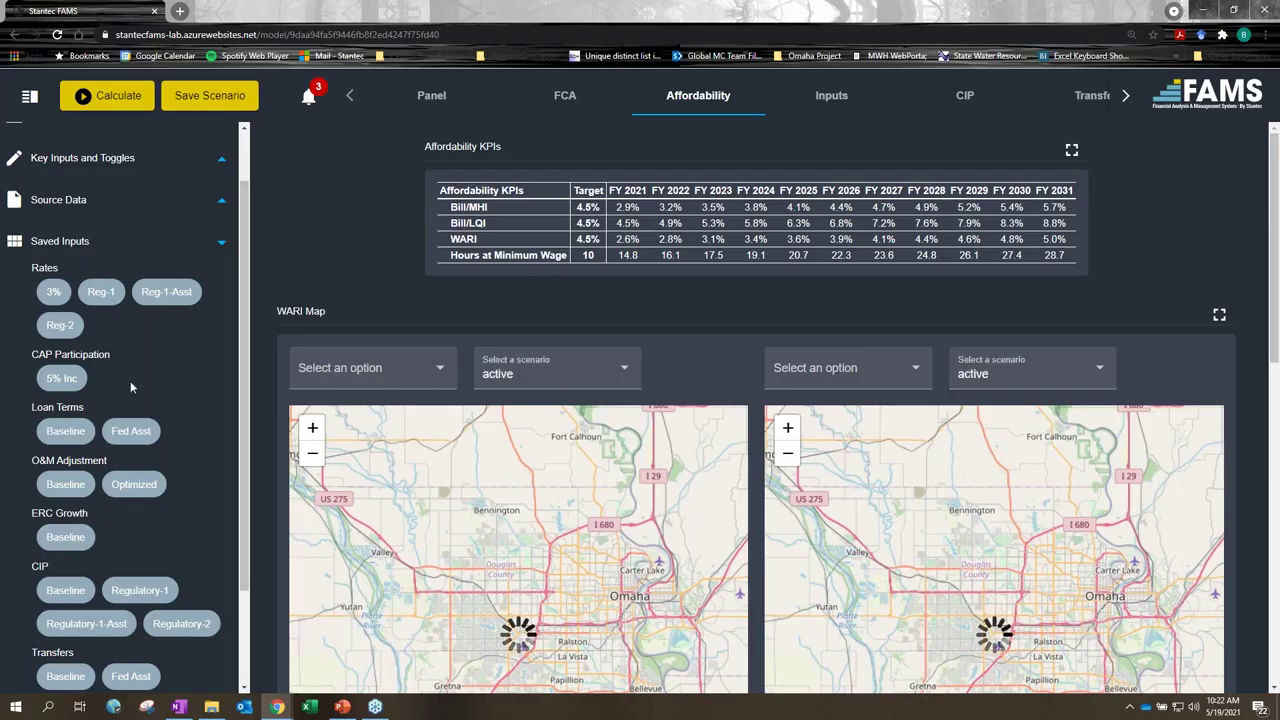
# Step: Set the left map to WARi 2031 for the Baseline scenario
pyautogui.scroll(-2, 130, 387)
pyautogui.click(221, 601)
pyautogui.scroll(-2, 100, 540)
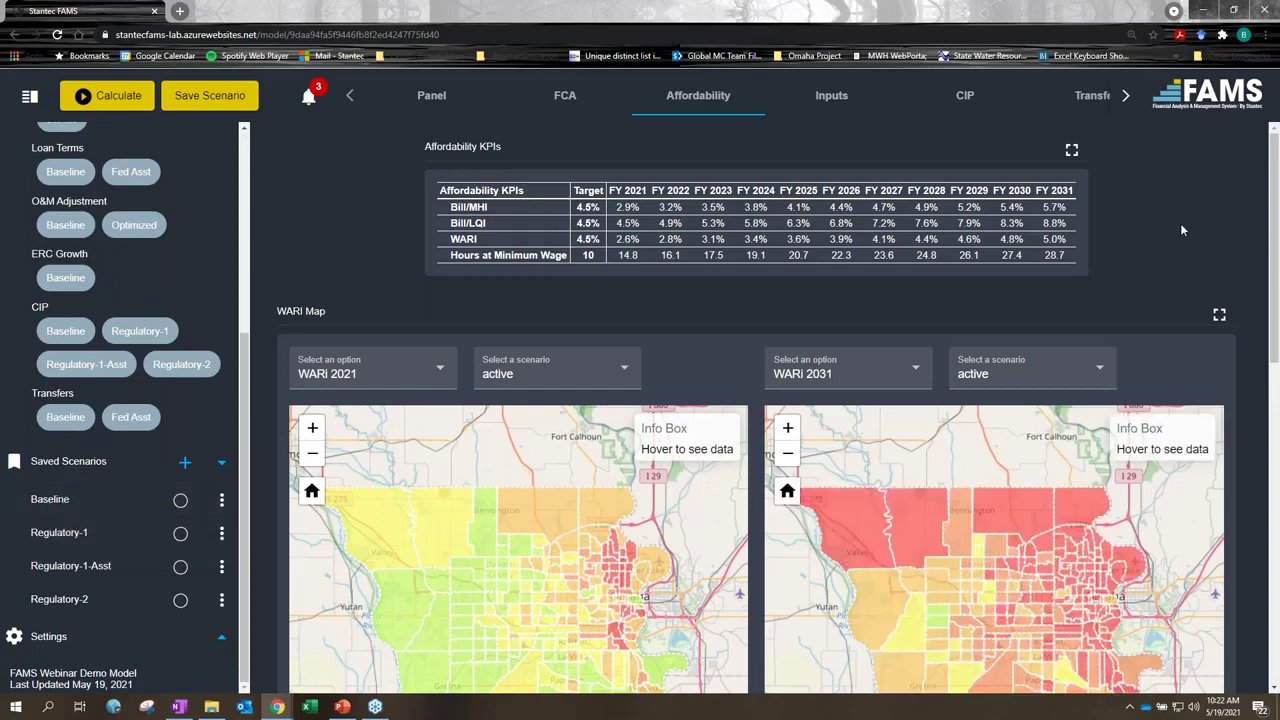
pyautogui.scroll(-1, 1240, 240)
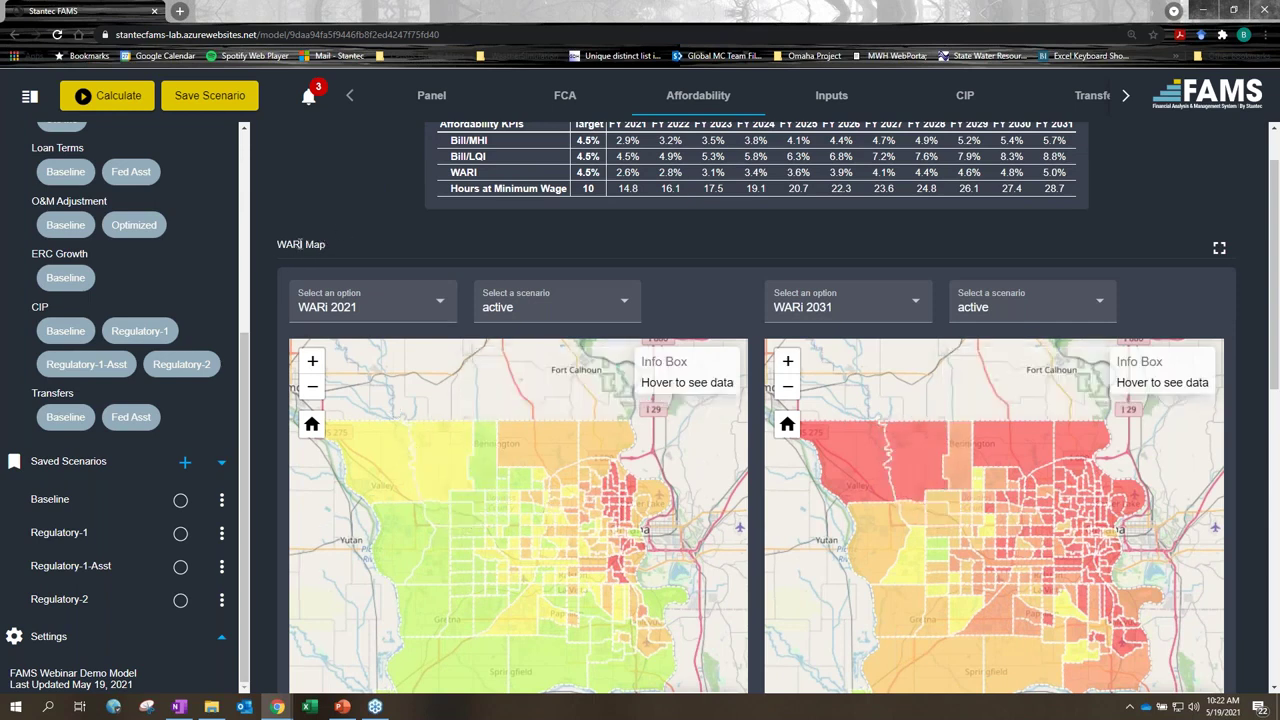
pyautogui.scroll(-2, 1140, 240)
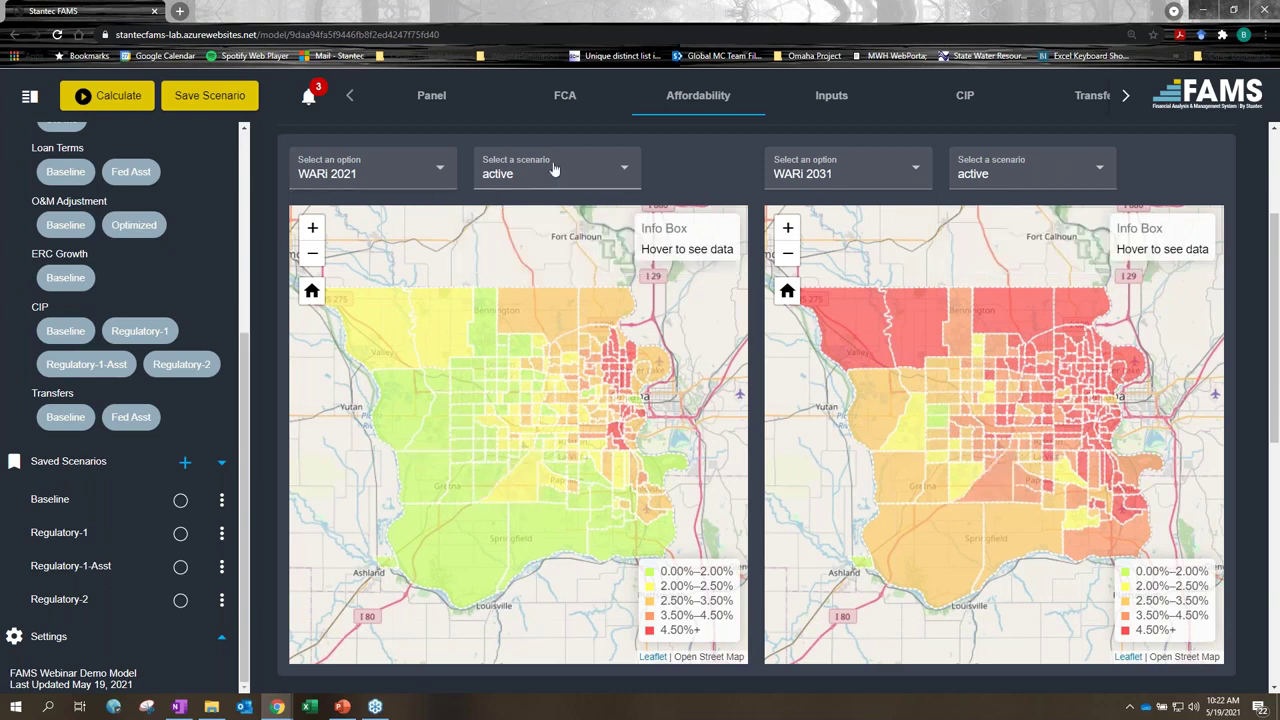
pyautogui.click(385, 175)
pyautogui.scroll(-3, 366, 338)
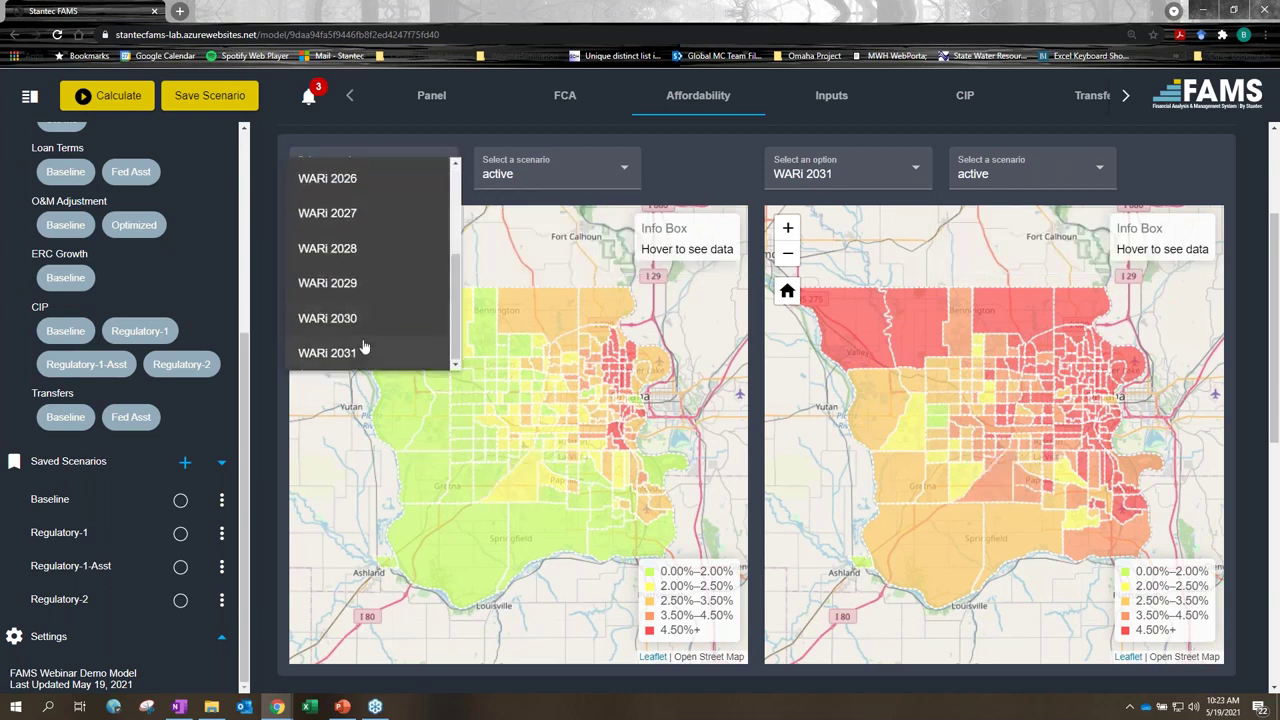
pyautogui.click(364, 354)
pyautogui.click(500, 176)
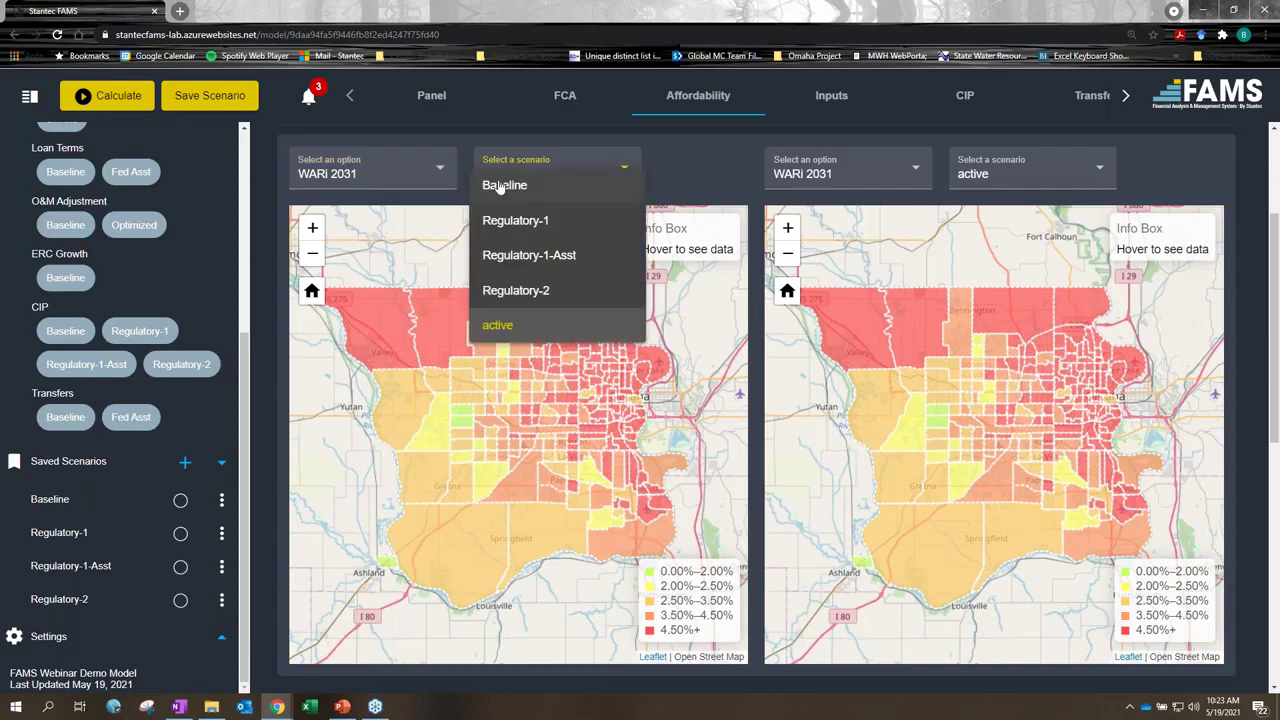
pyautogui.click(505, 185)
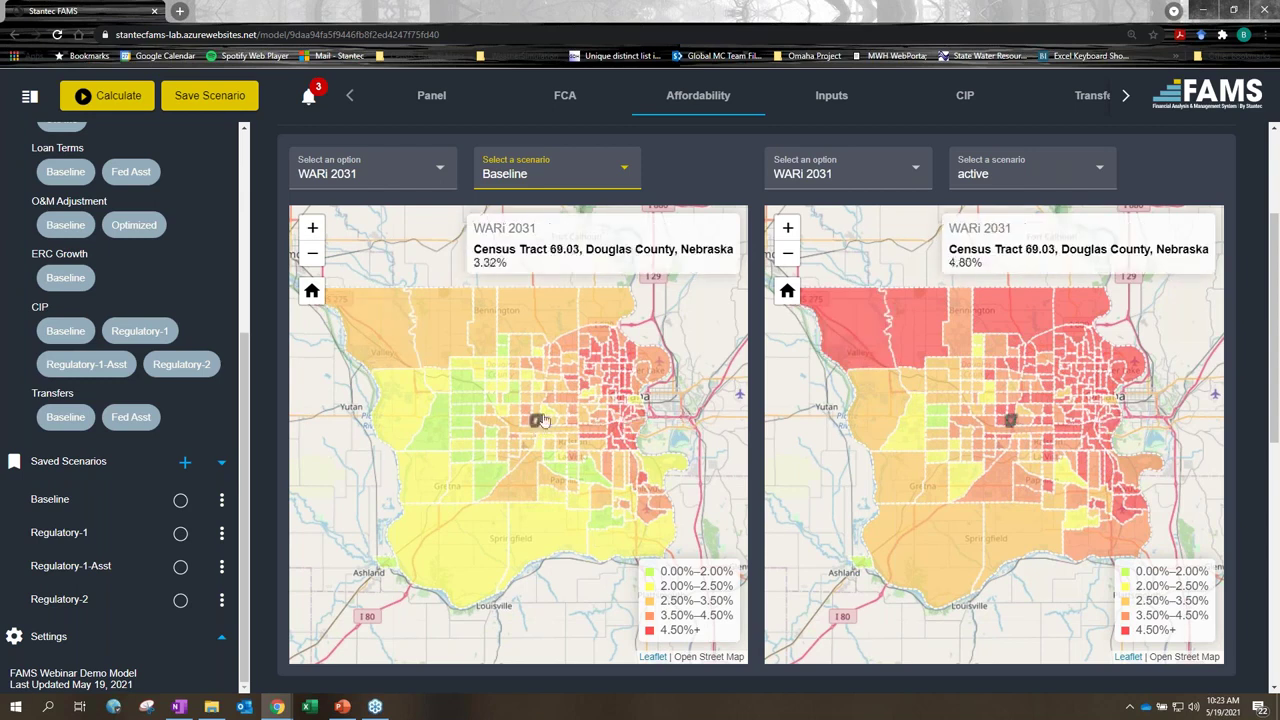
# Step: Zoom both maps out to the wider region, then return to the Panel summary
pyautogui.scroll(2, 548, 405)
pyautogui.scroll(-1, 553, 403)
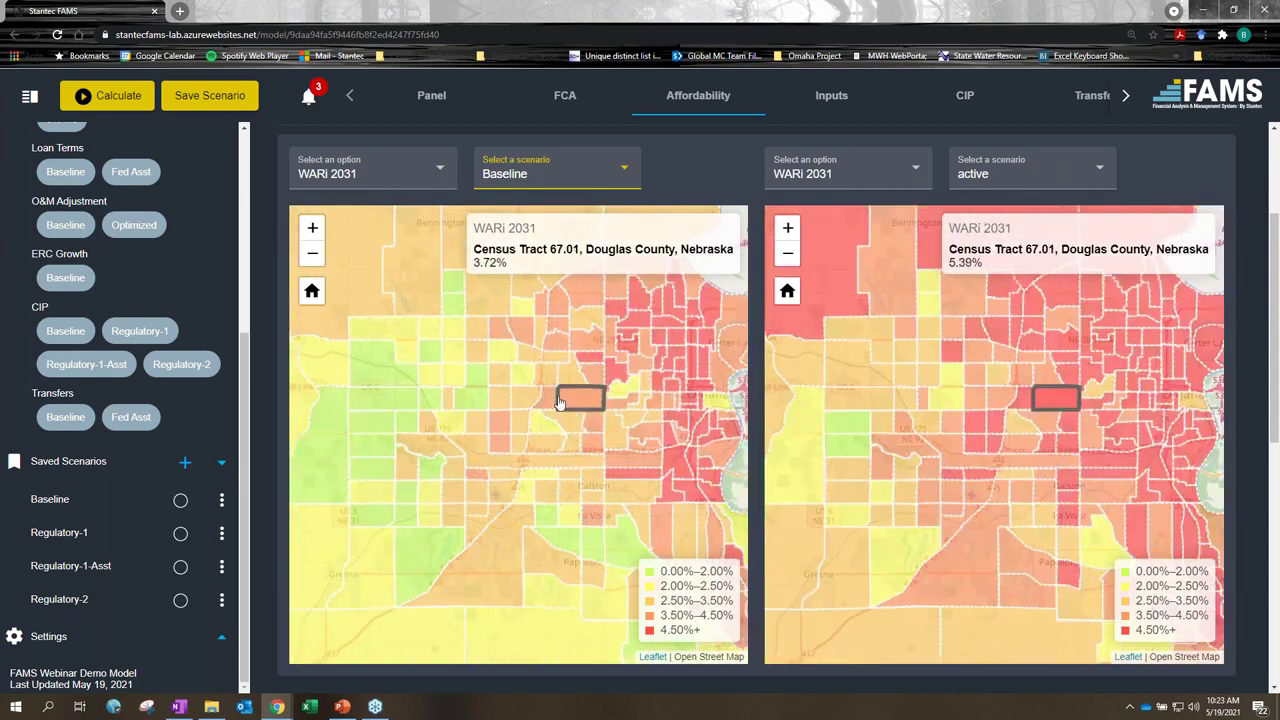
pyautogui.scroll(1, 563, 357)
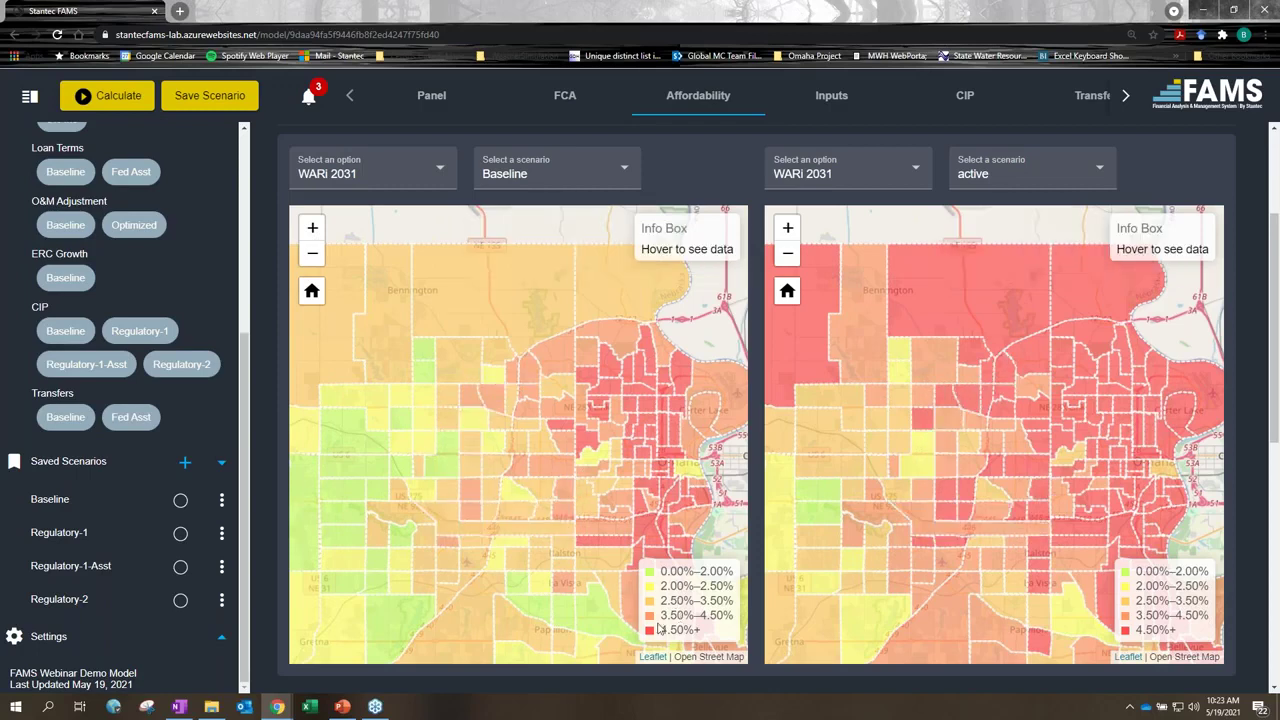
pyautogui.click(312, 254)
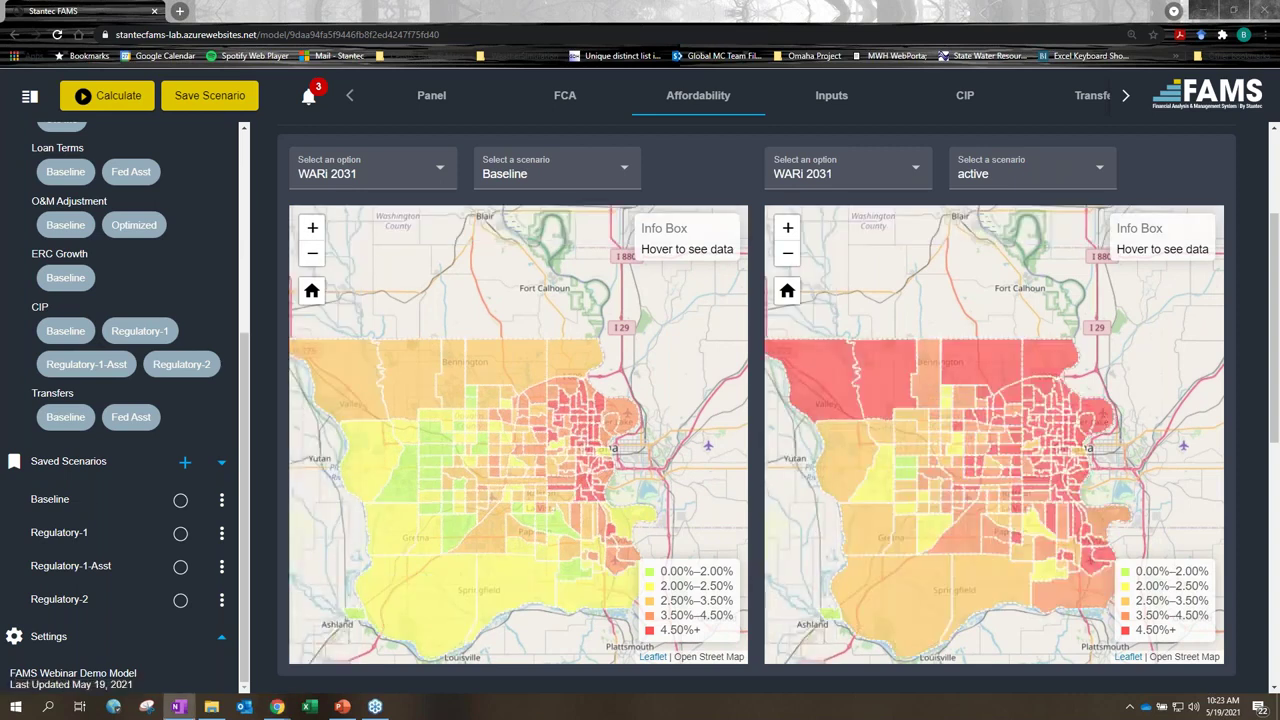
pyautogui.click(432, 95)
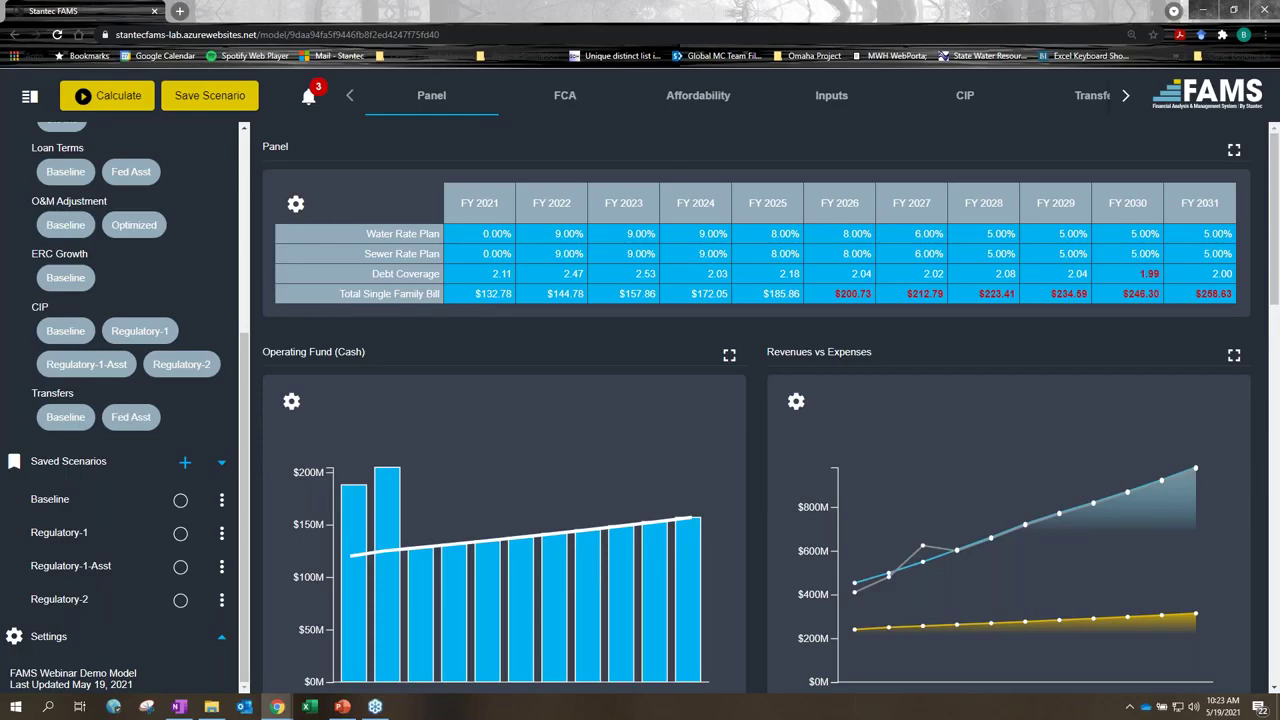
# Step: Apply the Regulatory-1-Asst CIP and Fed Asst transfer inputs, then view the Transfers tables
pyautogui.scroll(1, 207, 256)
pyautogui.scroll(3, 205, 265)
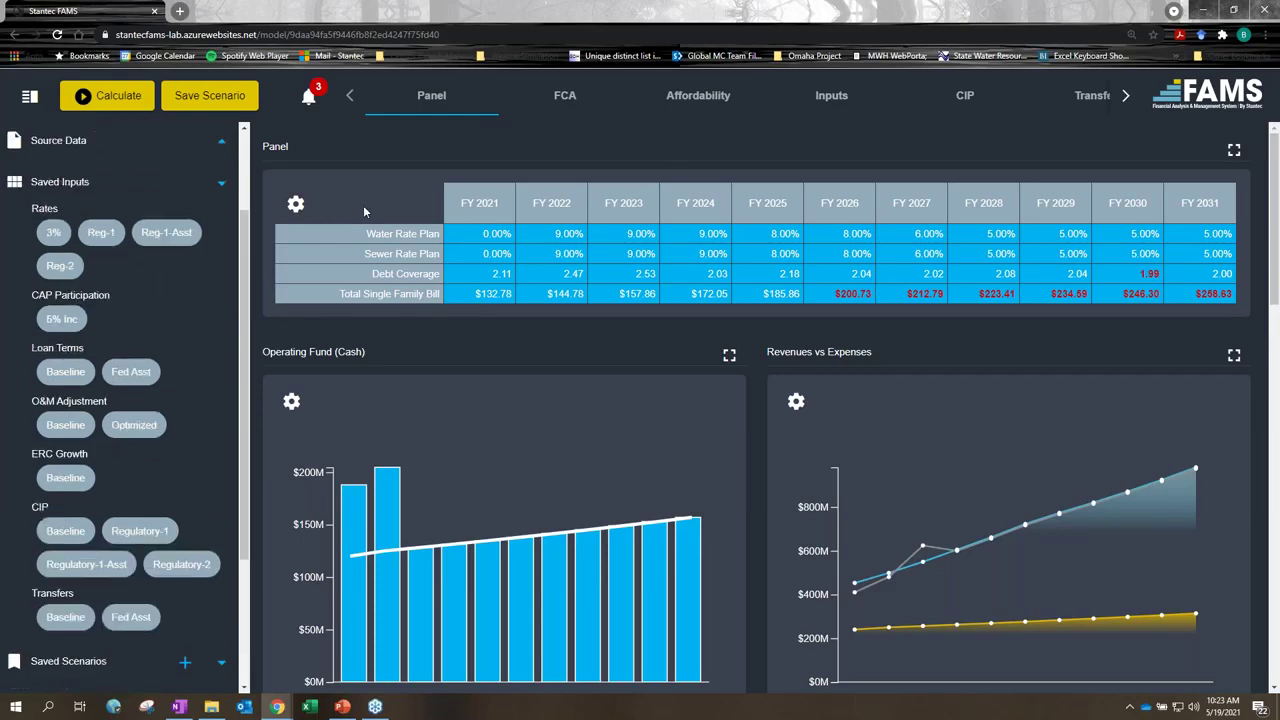
pyautogui.click(963, 97)
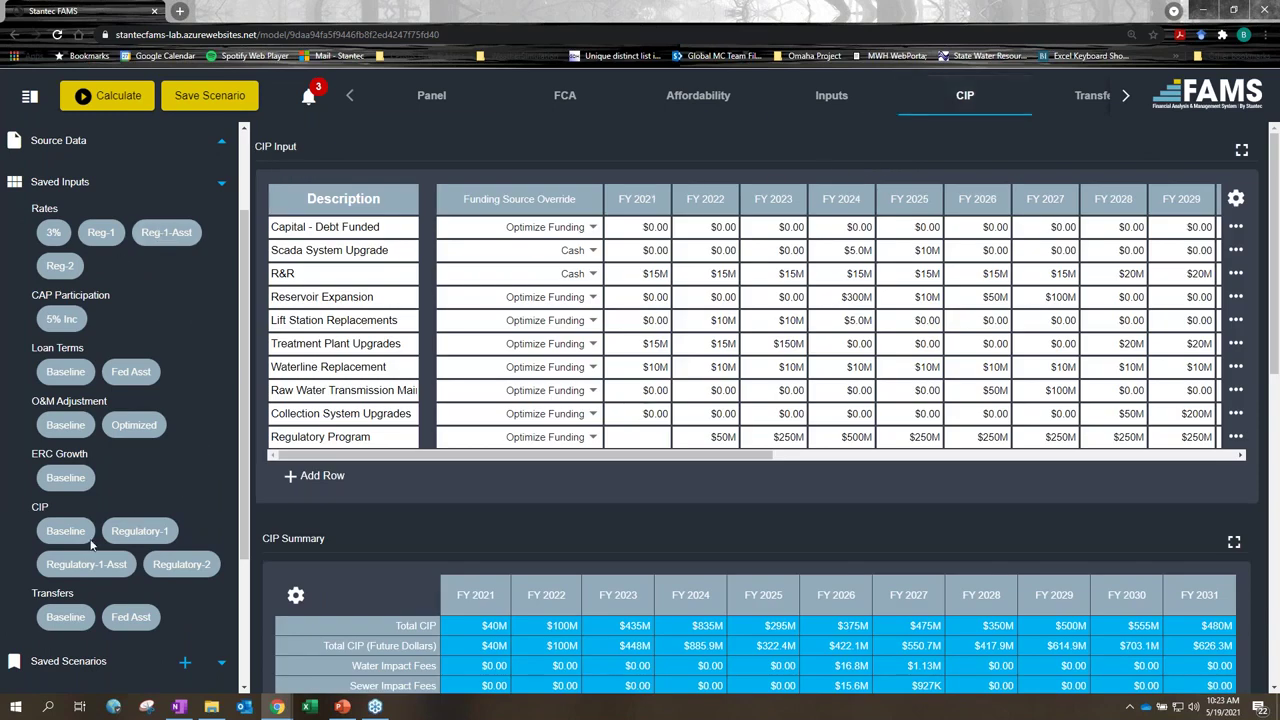
pyautogui.click(76, 566)
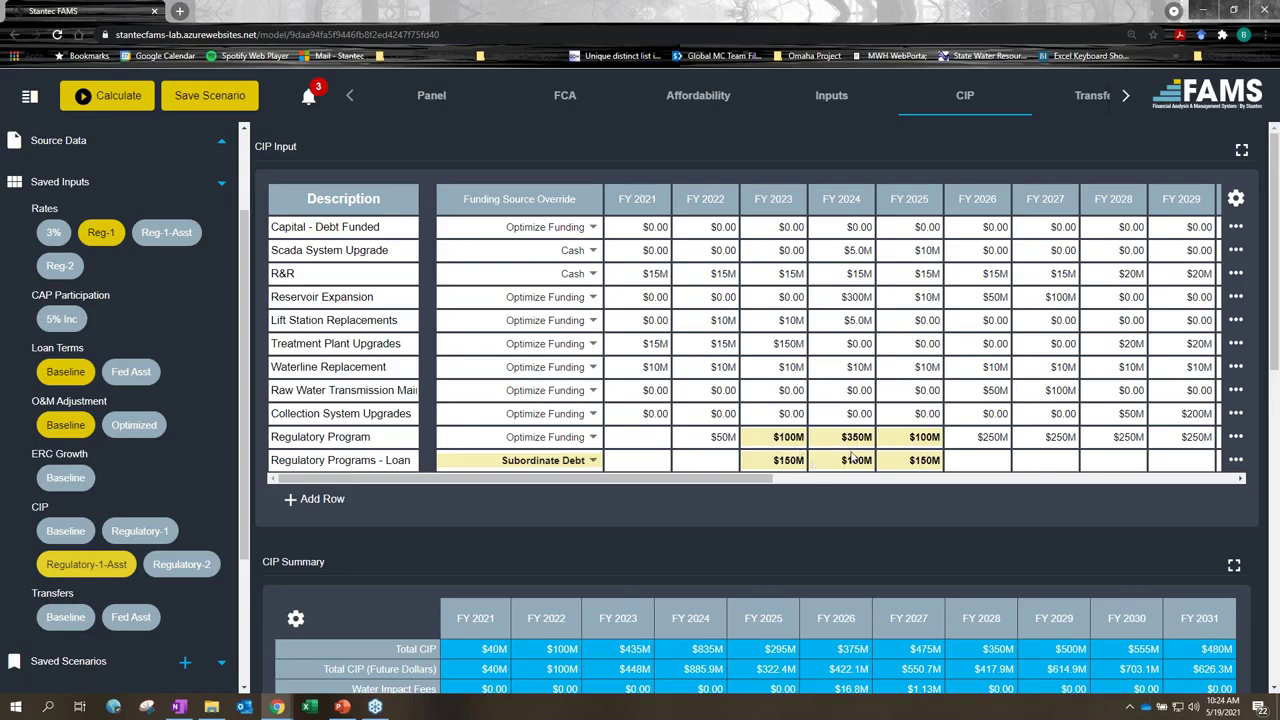
pyautogui.moveTo(742, 479); pyautogui.dragTo(816, 493)
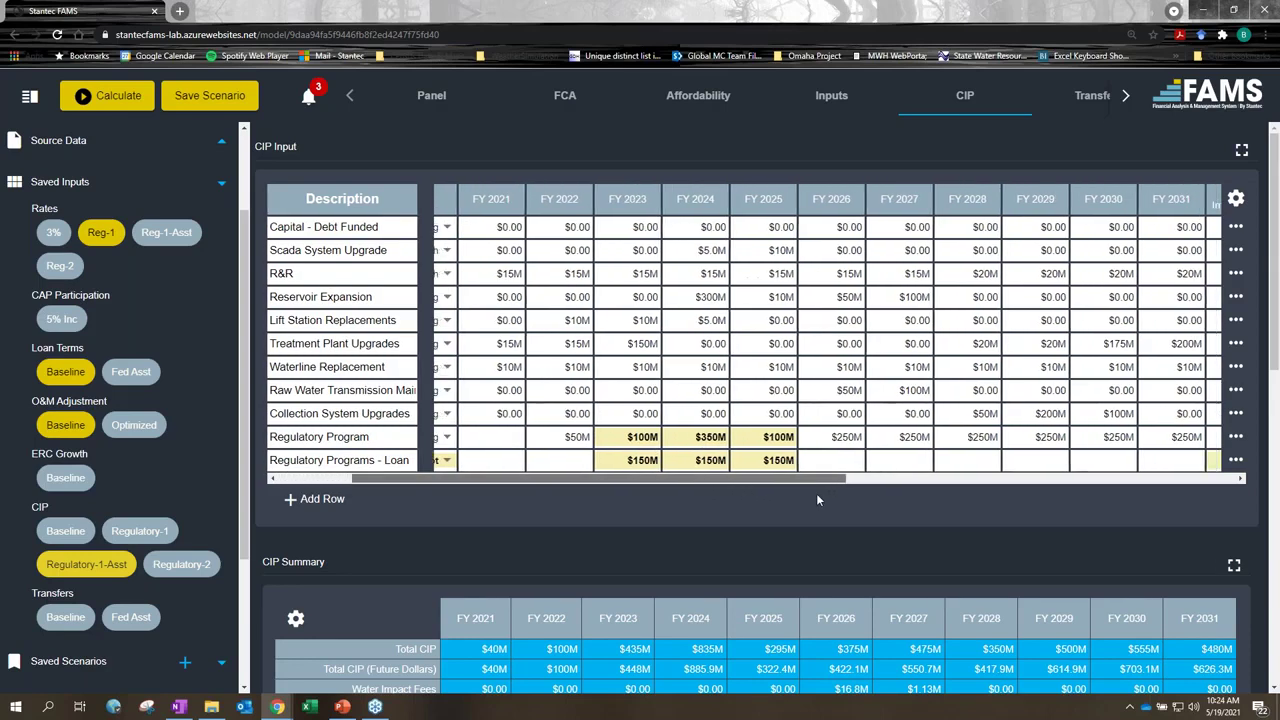
pyautogui.click(128, 620)
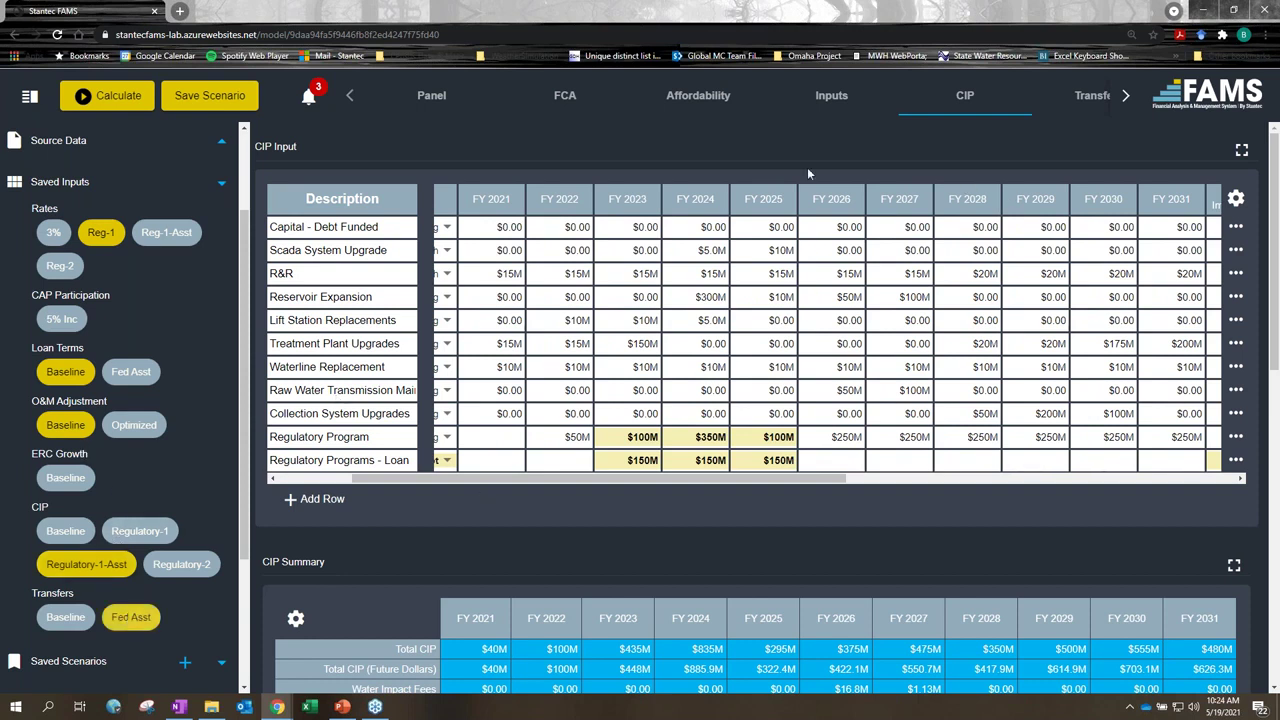
pyautogui.click(1090, 95)
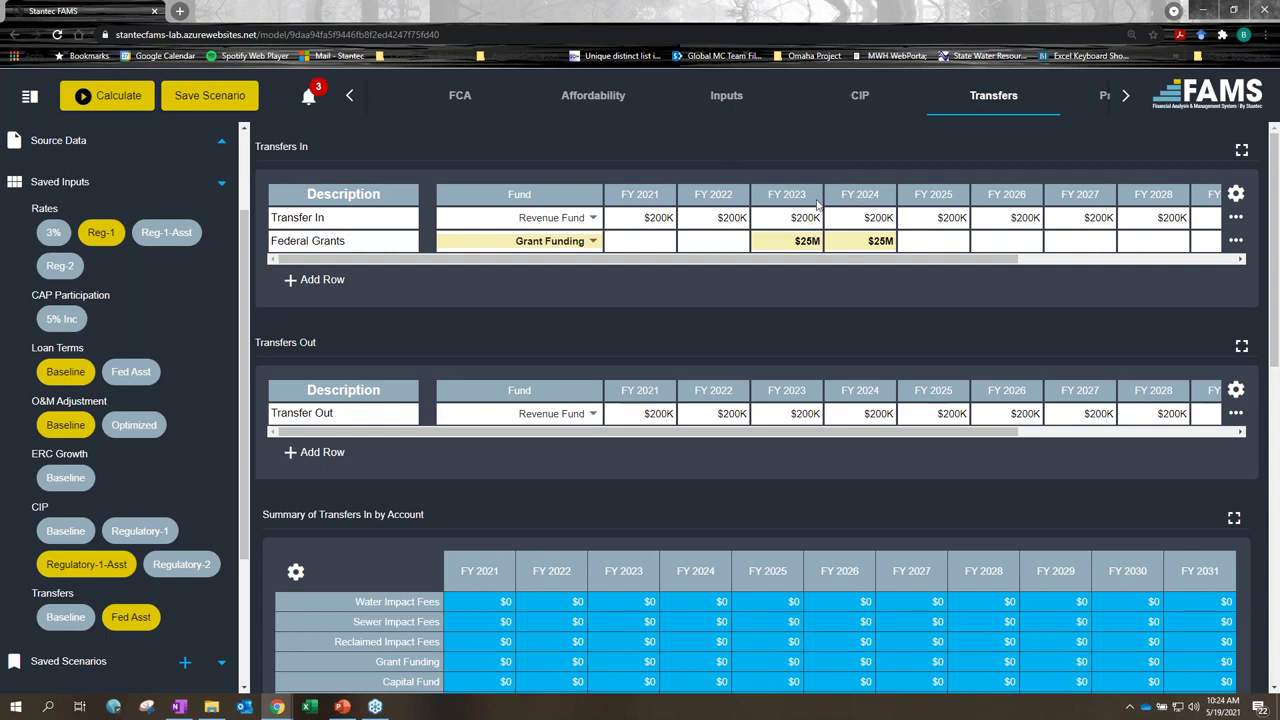
# Step: Scroll the CIP Input table to its funding percentage columns to confirm the Regulatory Program is 100% grant-funded
pyautogui.click(860, 96)
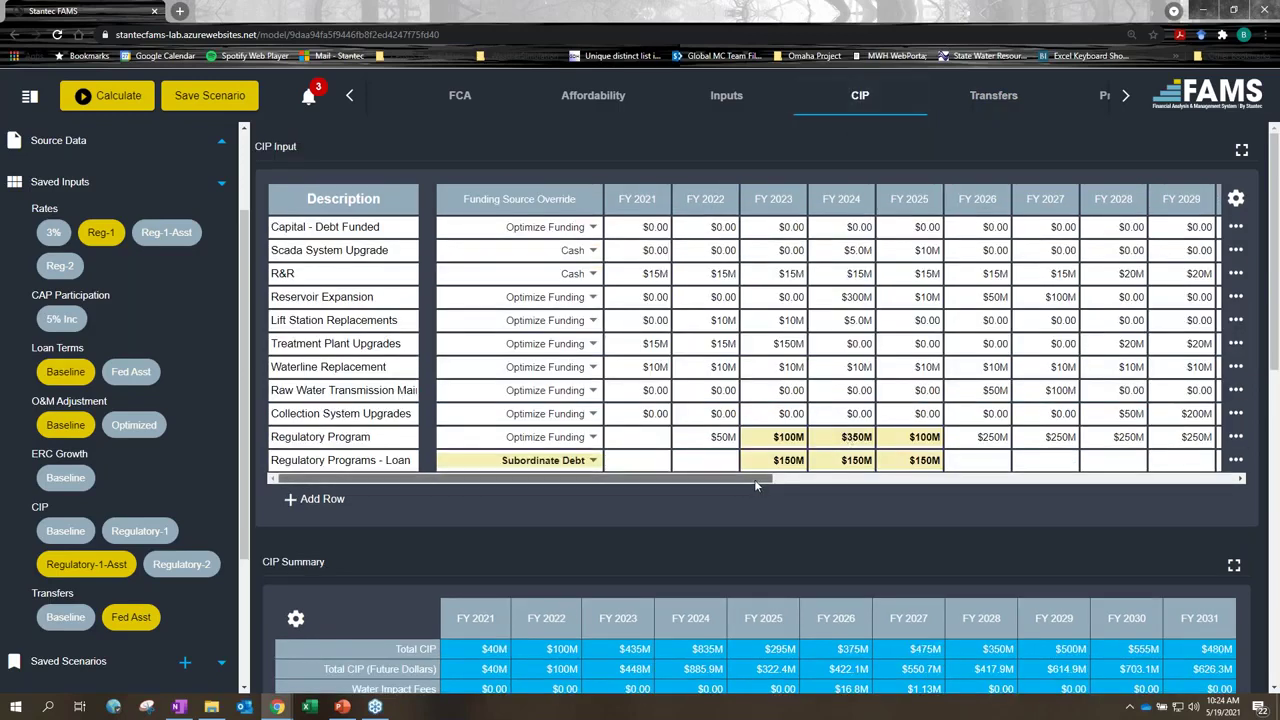
pyautogui.moveTo(754, 479); pyautogui.dragTo(1126, 477)
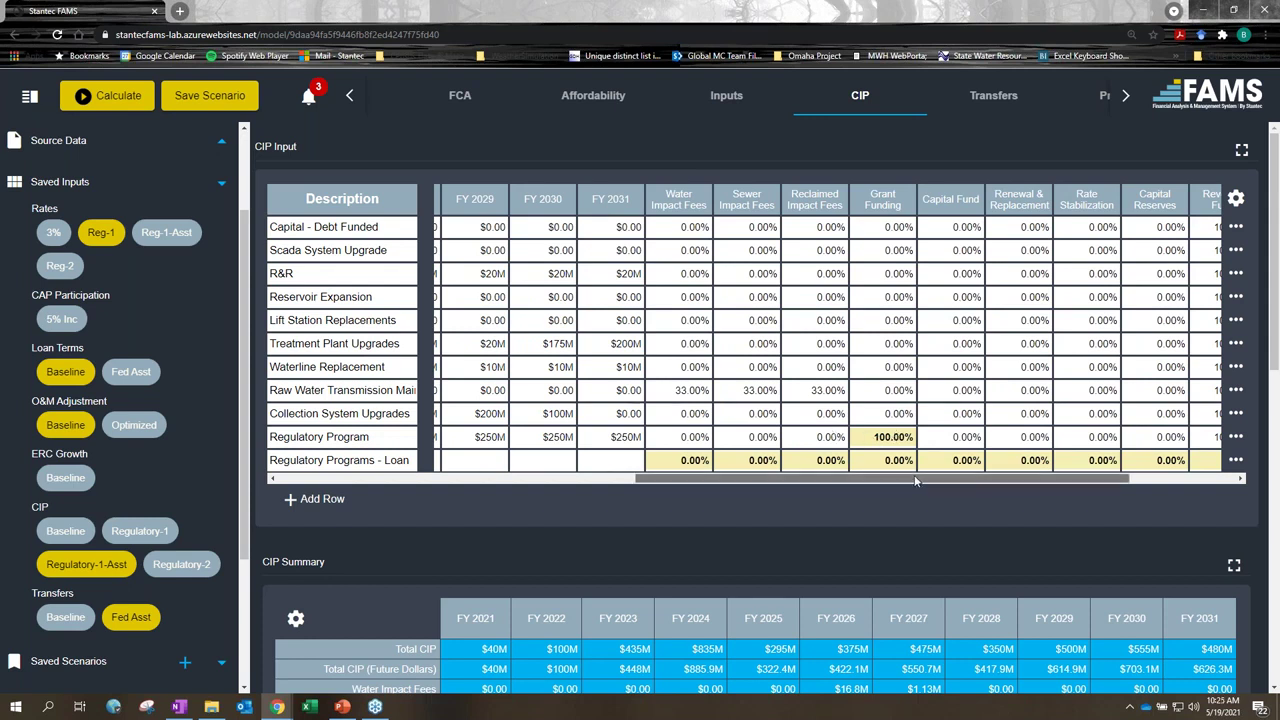
pyautogui.moveTo(918, 480); pyautogui.dragTo(916, 480)
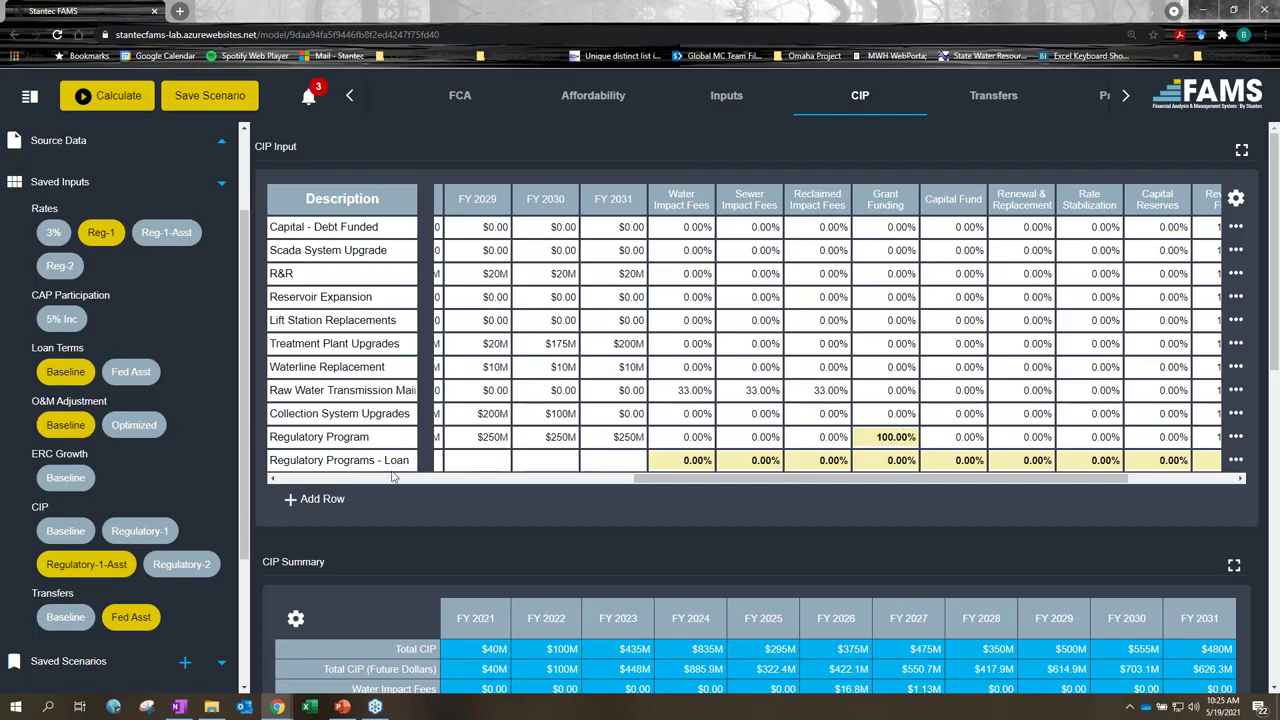
pyautogui.moveTo(897, 477); pyautogui.dragTo(445, 509)
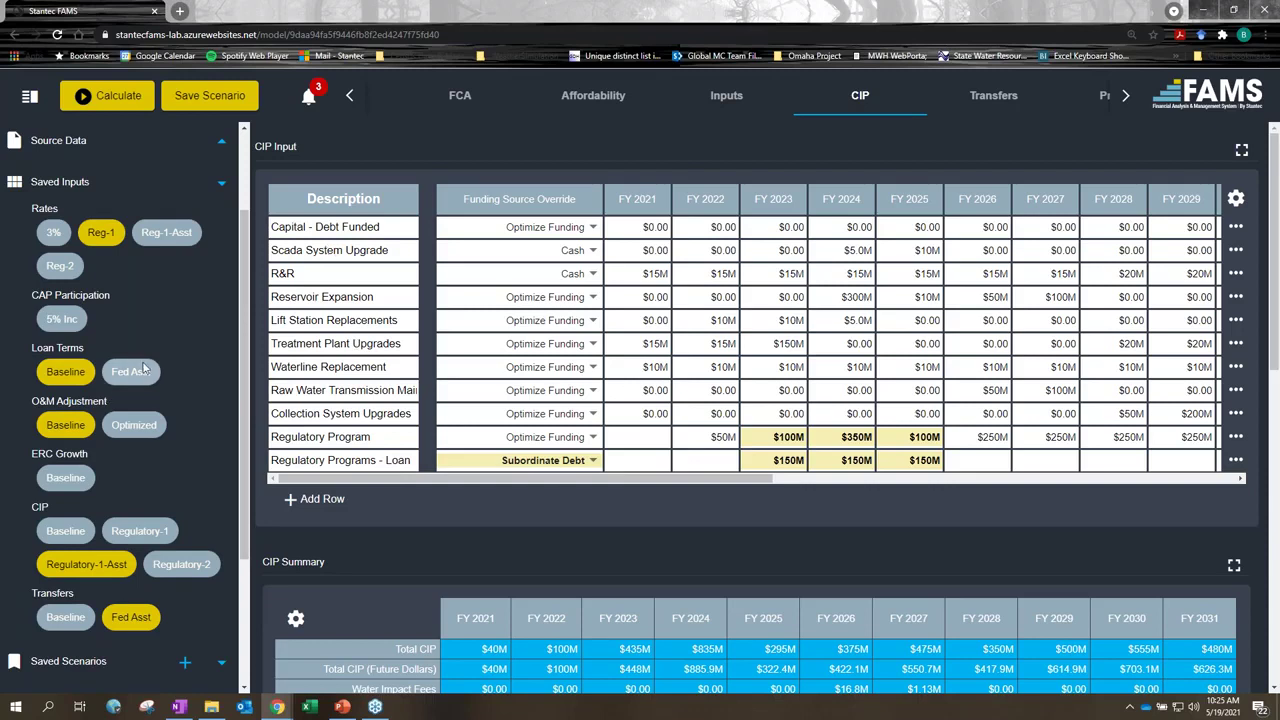
# Step: Apply the Fed Asst loan terms (0.50% interest, 30 years) to FY 2023–2025 loans, then return to the Panel
pyautogui.click(724, 98)
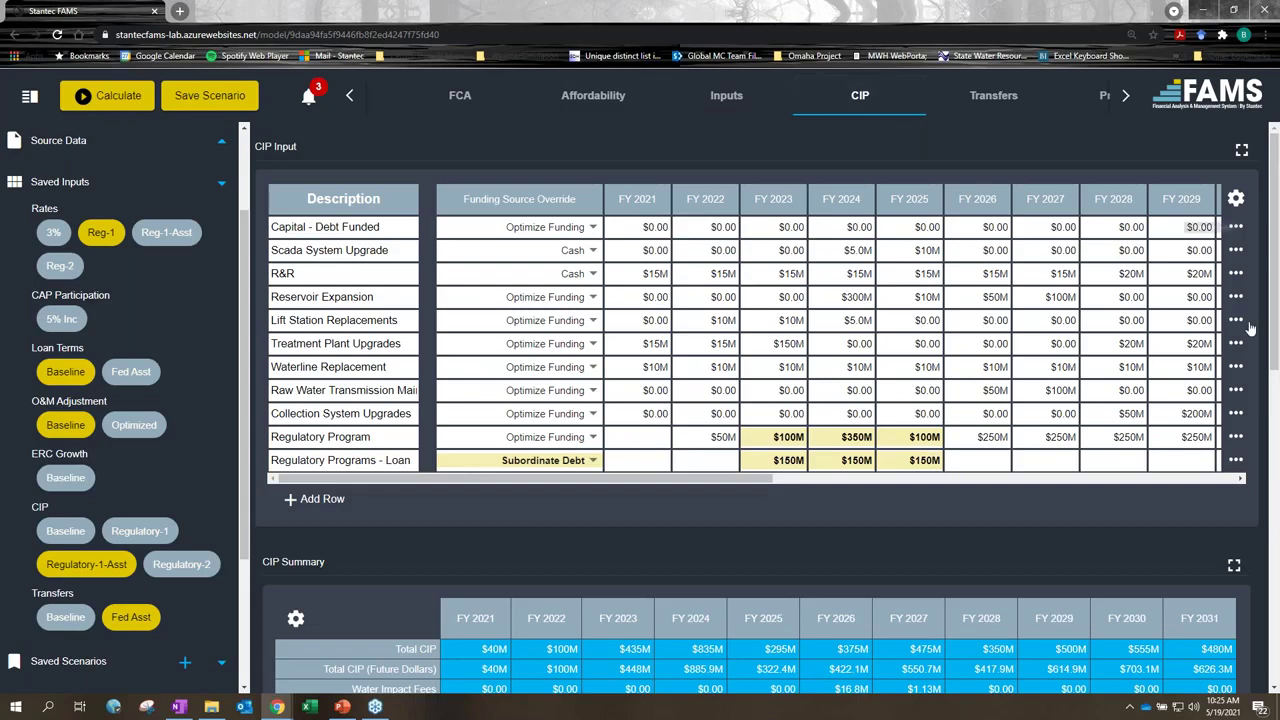
pyautogui.scroll(-8, 1250, 357)
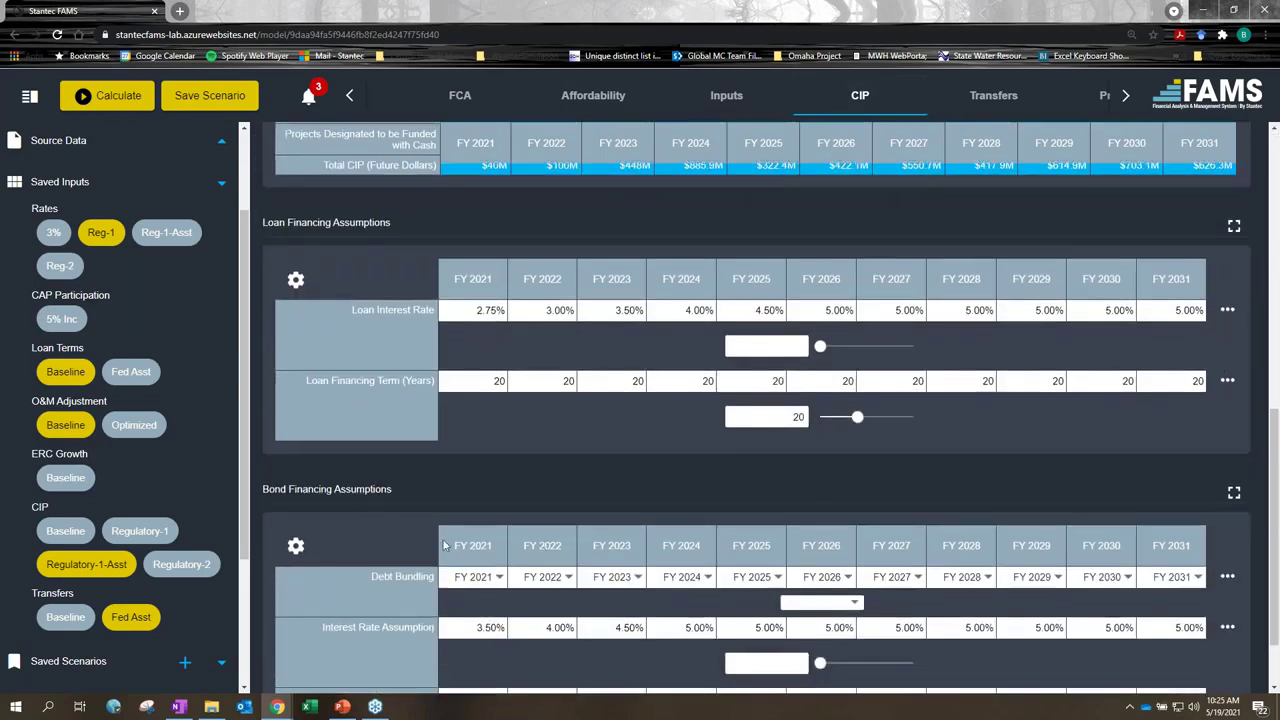
pyautogui.scroll(-1, 1250, 357)
pyautogui.scroll(1, 750, 300)
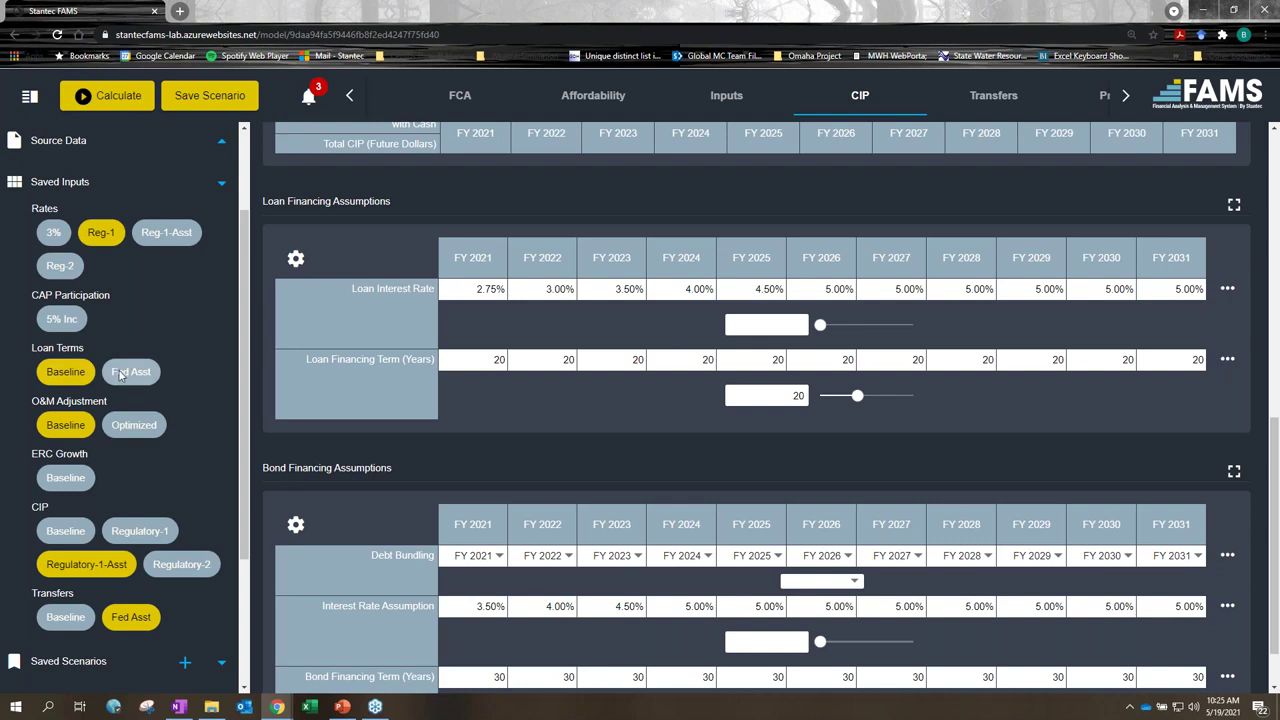
pyautogui.click(119, 373)
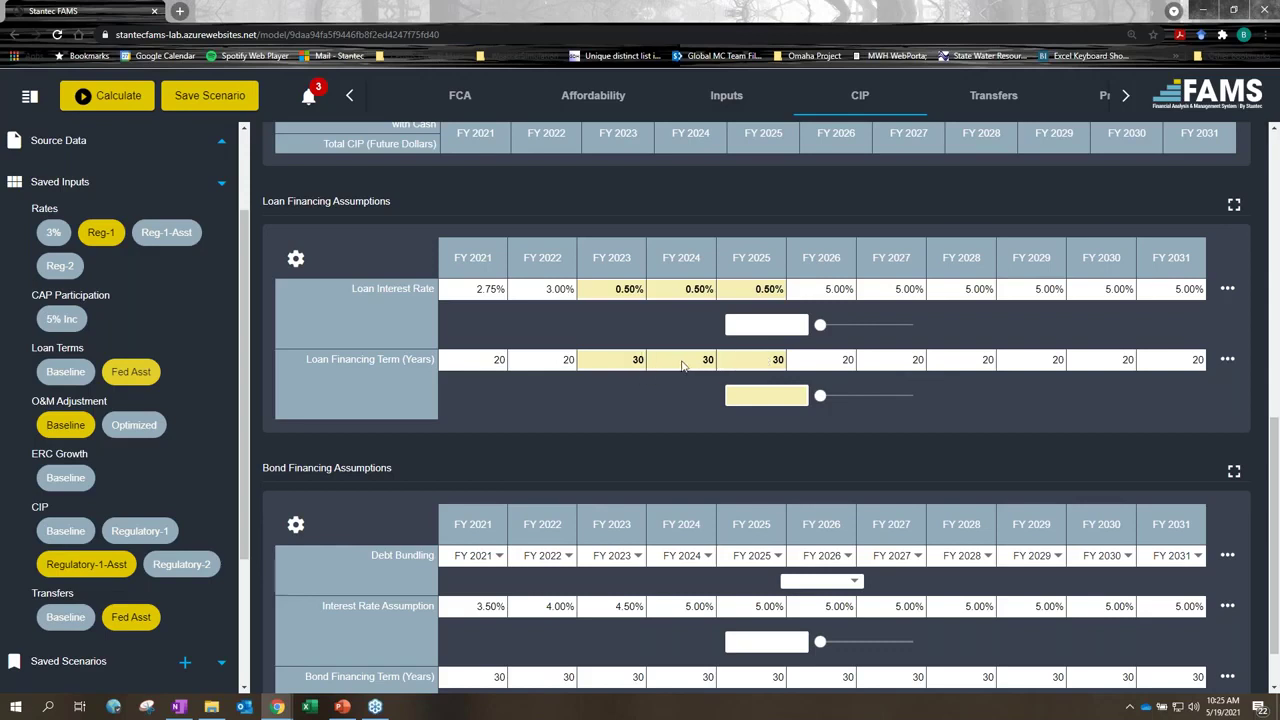
pyautogui.click(352, 97)
pyautogui.click(431, 97)
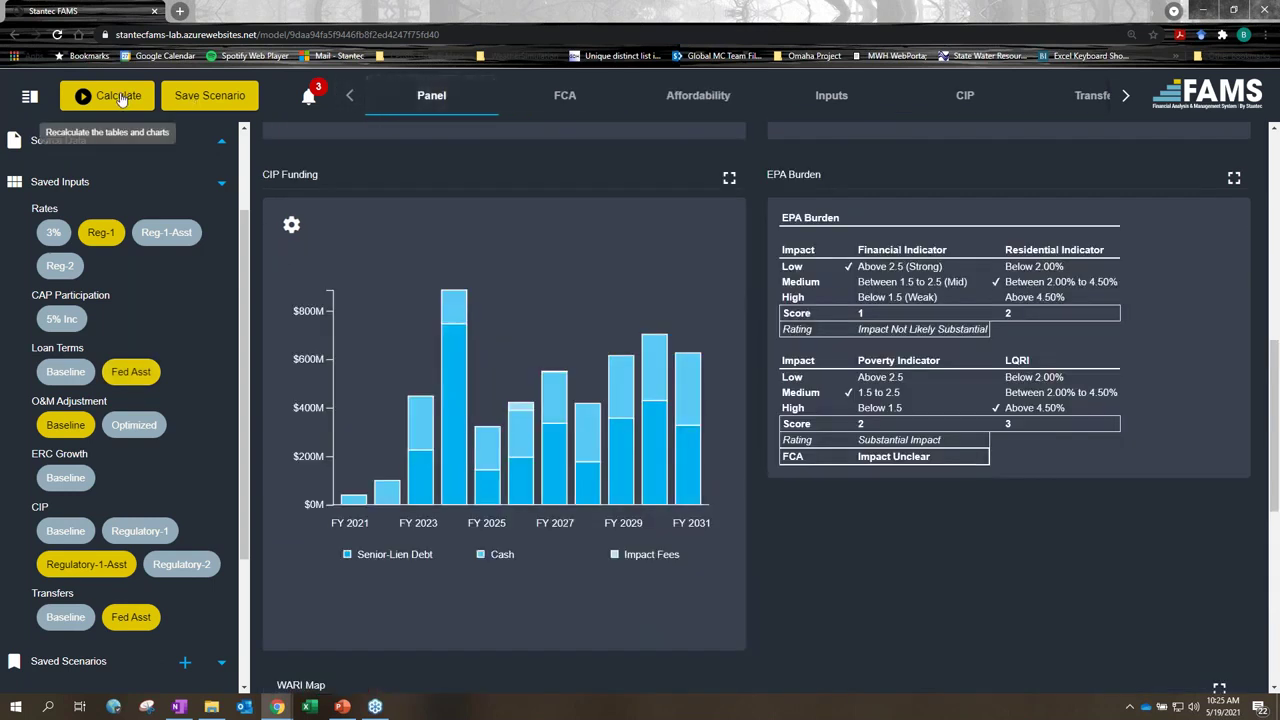
# Step: Recalculate the model with the assistance inputs, raising FY 2023 Debt Coverage to 2.84
pyautogui.scroll(6, 324, 323)
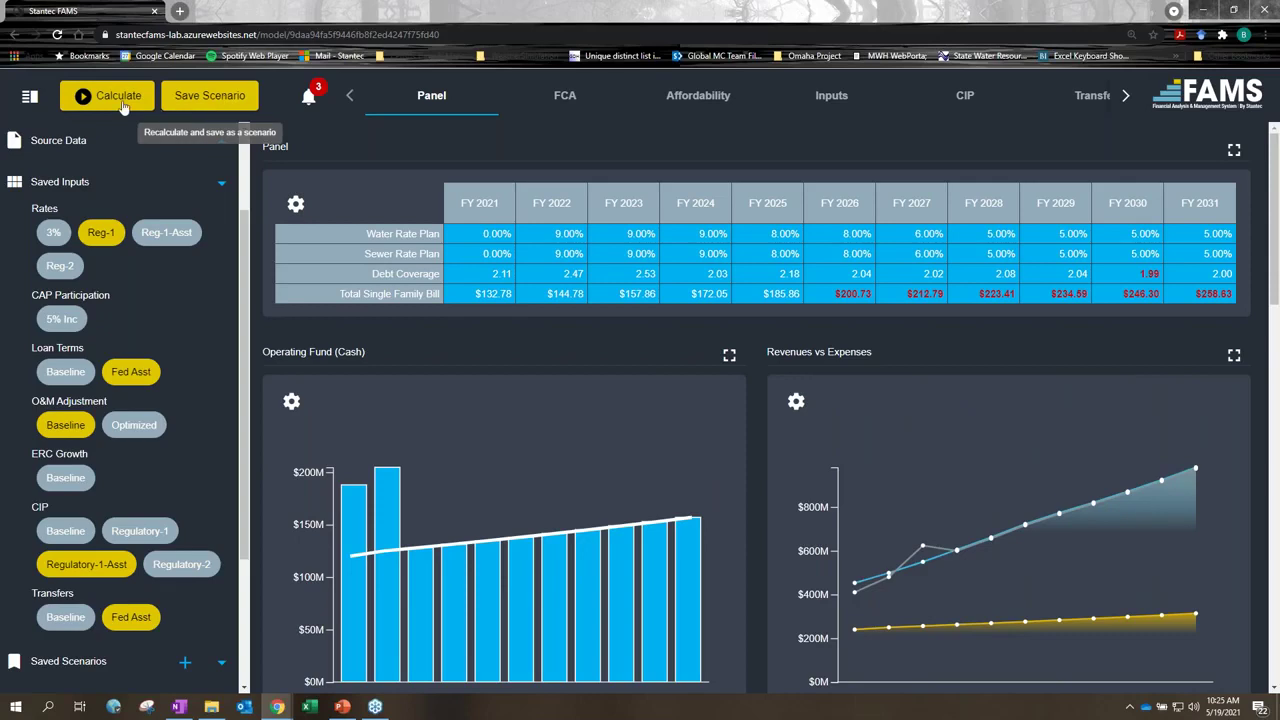
pyautogui.click(118, 100)
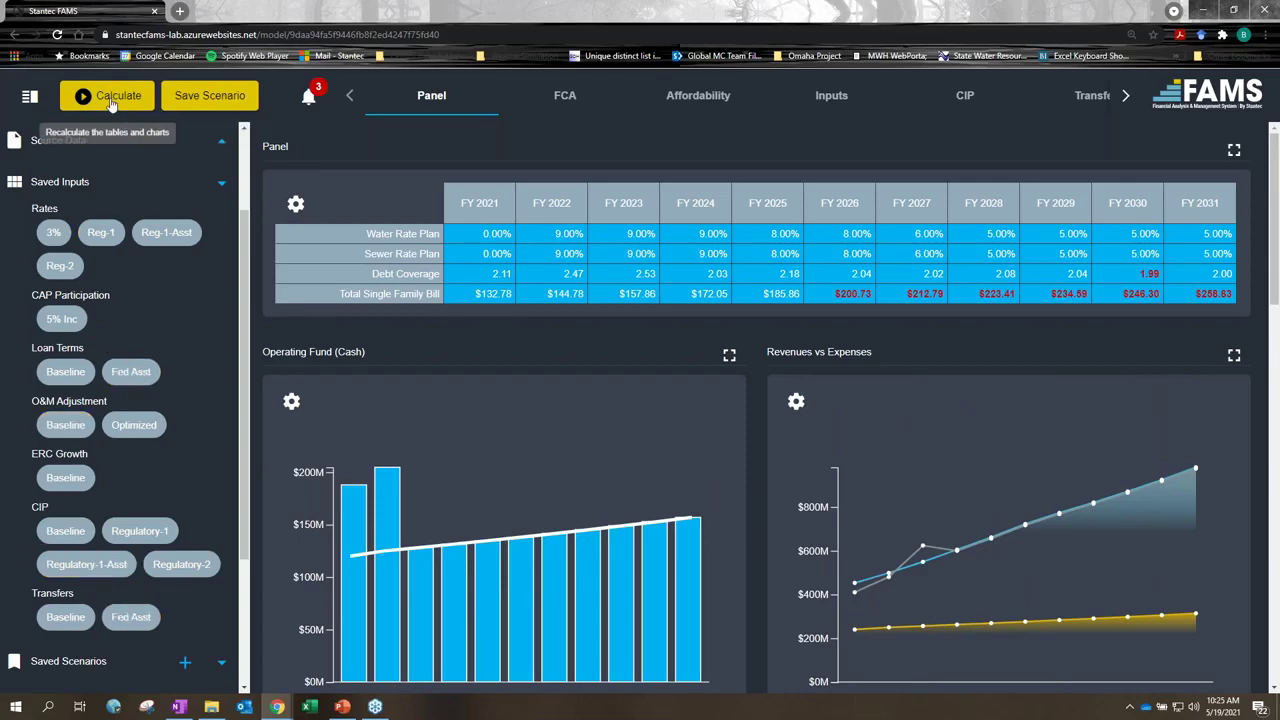
pyautogui.click(112, 98)
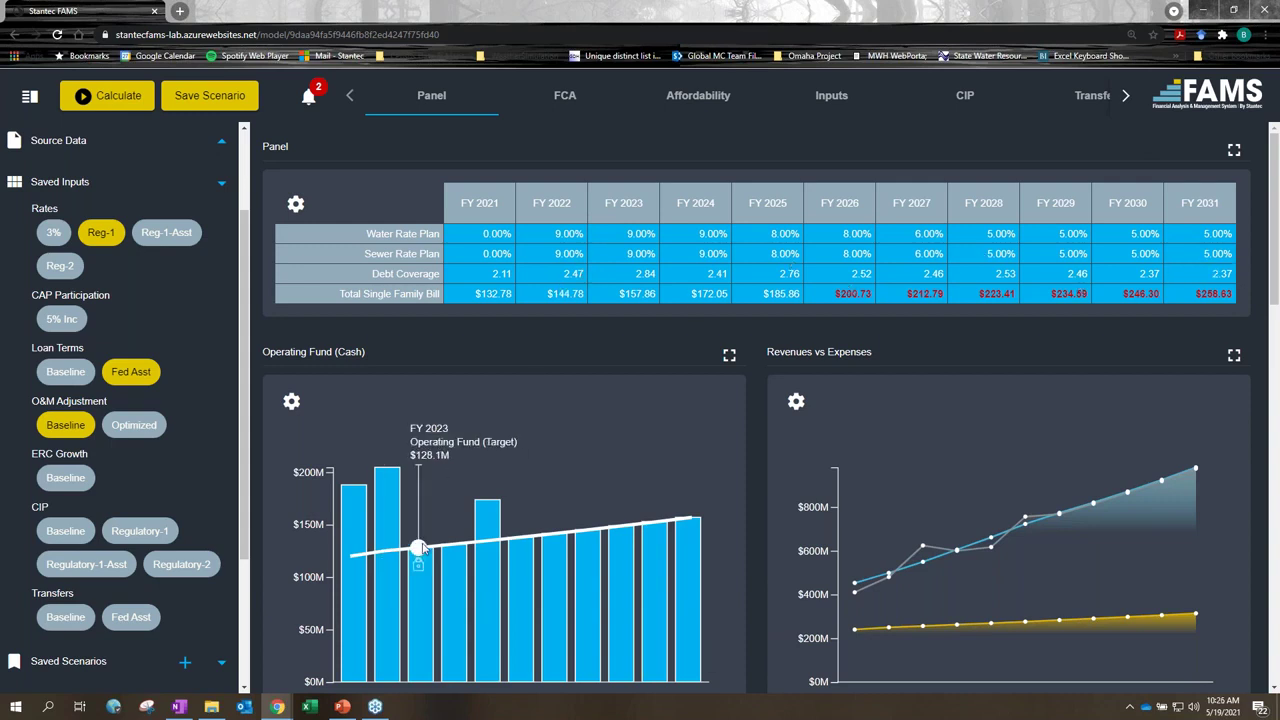
pyautogui.moveTo(490, 508)
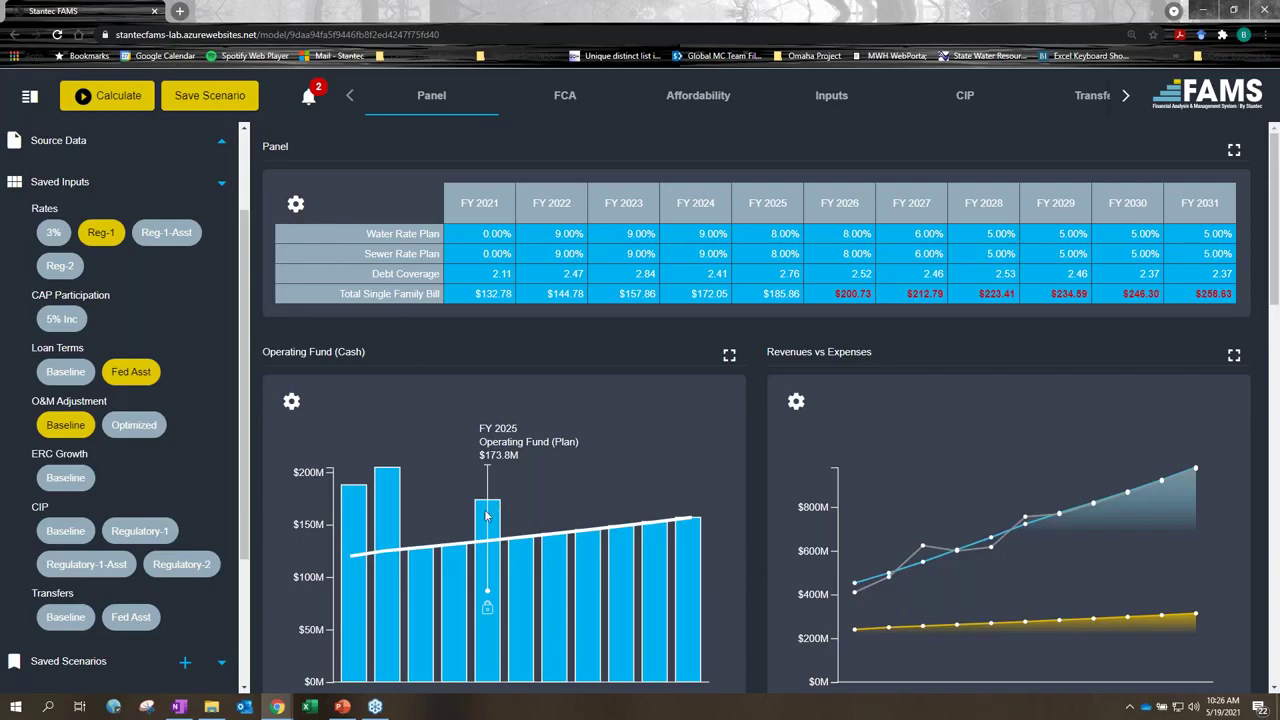
# Step: Load the Reg-1-Asst saved rate inputs
pyautogui.scroll(-1, 488, 525)
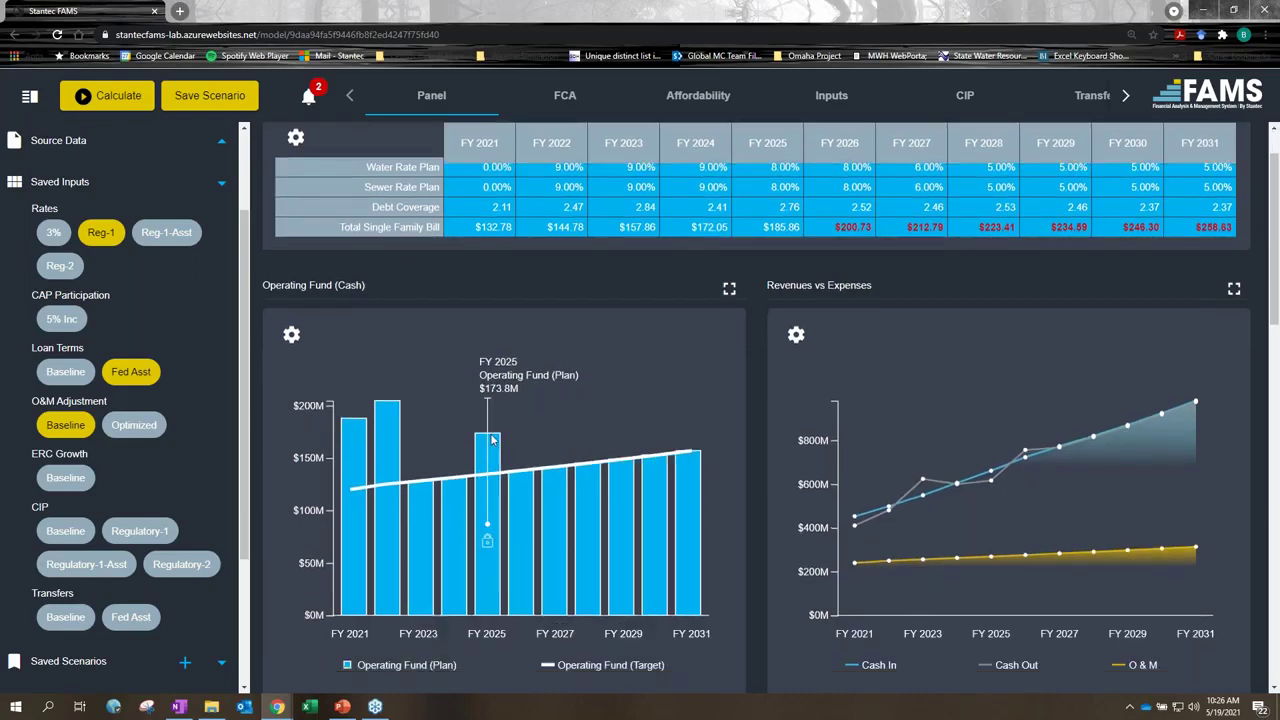
pyautogui.click(160, 233)
pyautogui.scroll(1, 650, 190)
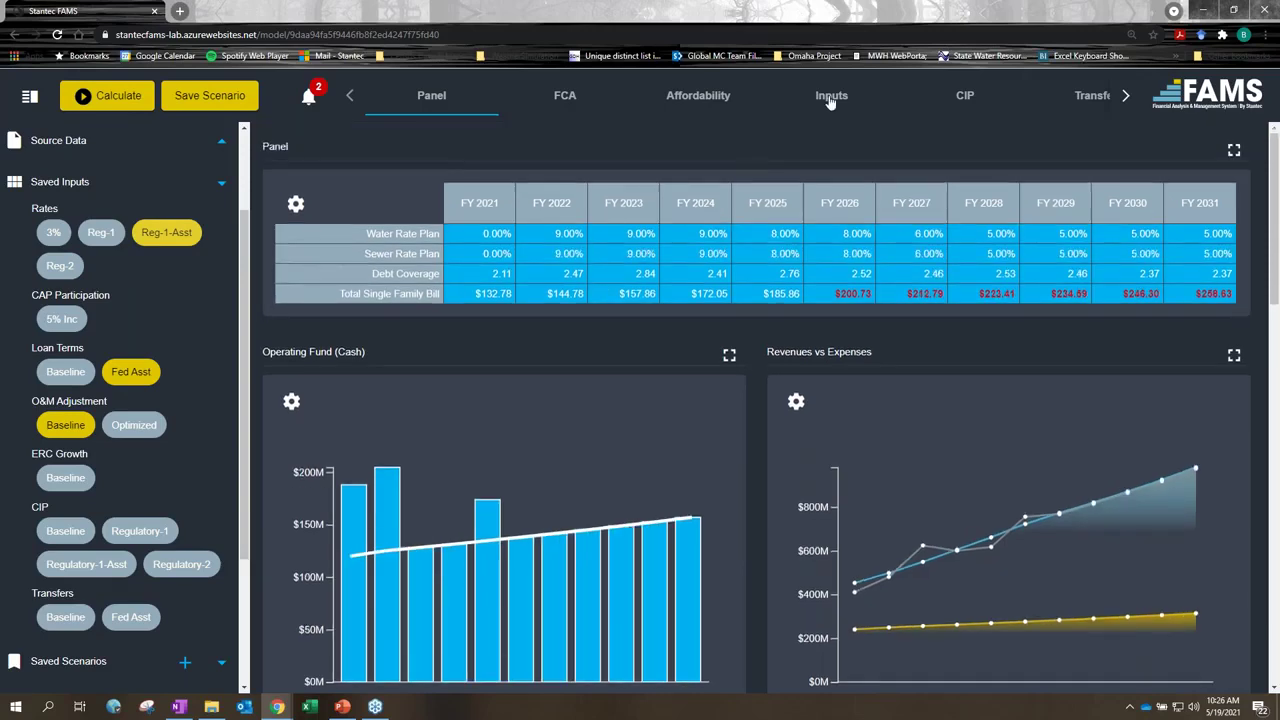
# Step: Check the Reg-1-Asst rate overrides (7% then 6%) and recalculate, dropping the FY 2031 bill to $251.60
pyautogui.click(830, 100)
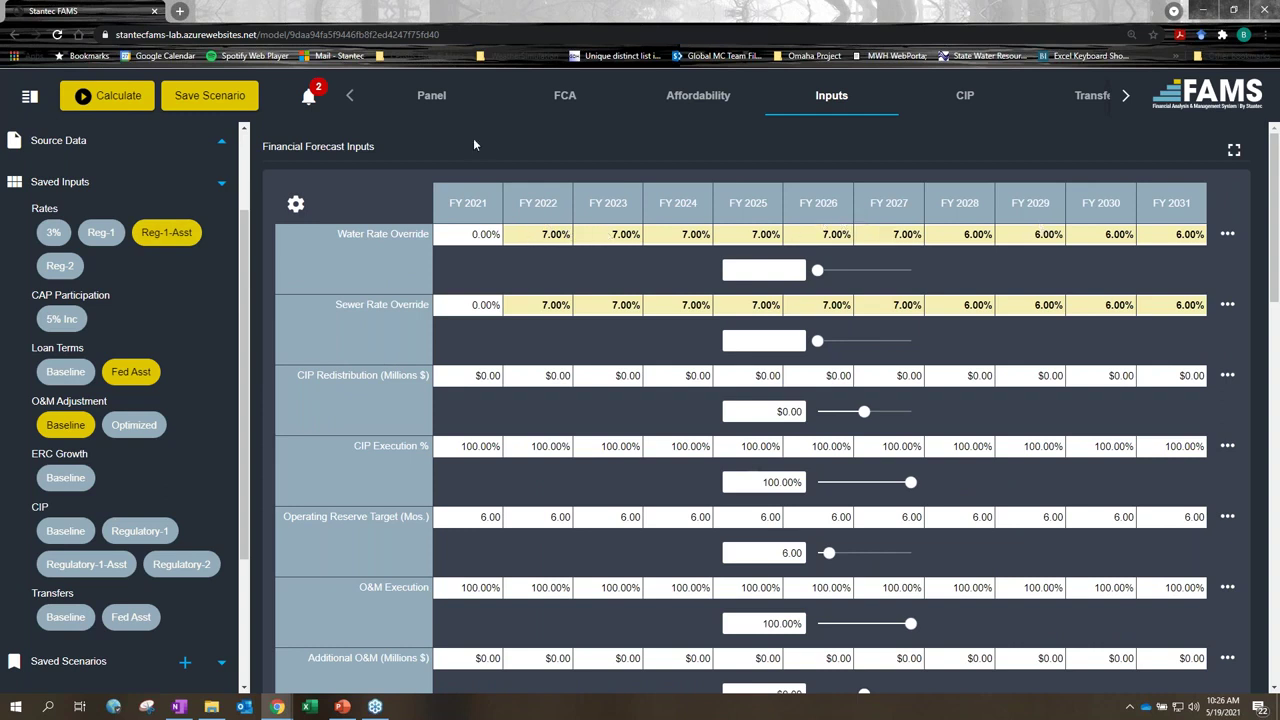
pyautogui.click(440, 100)
pyautogui.click(120, 96)
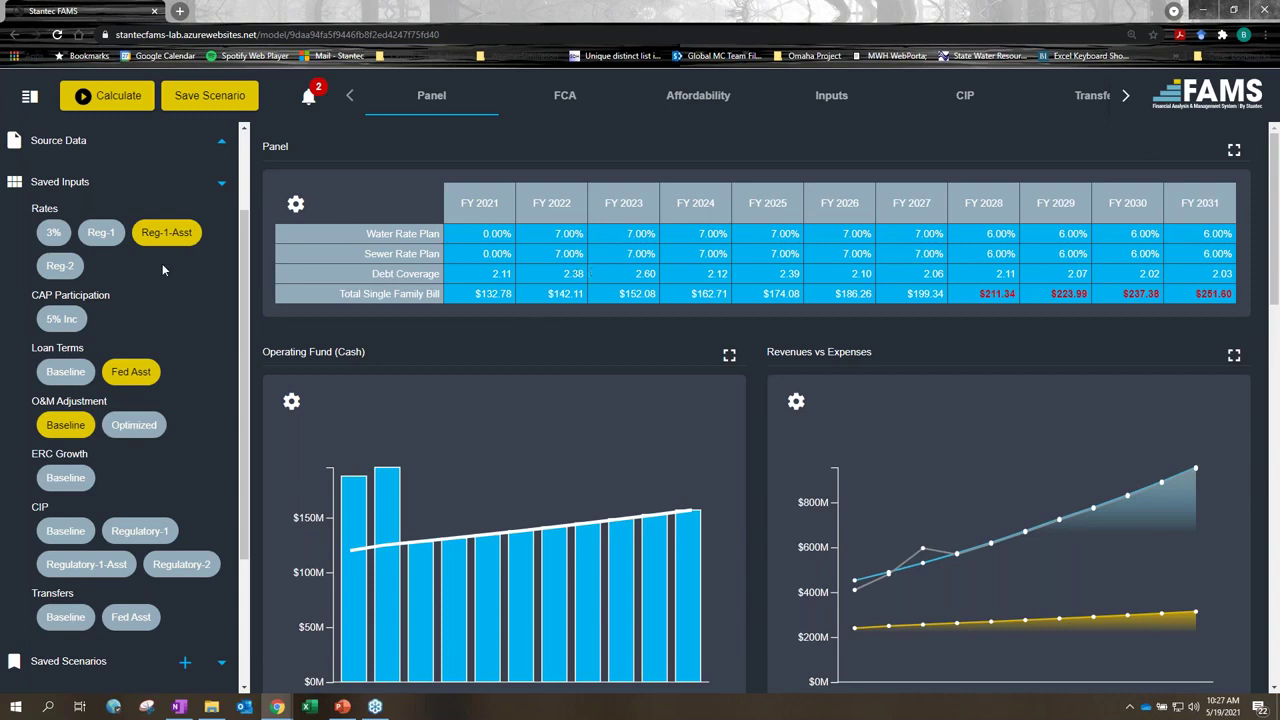
pyautogui.click(962, 97)
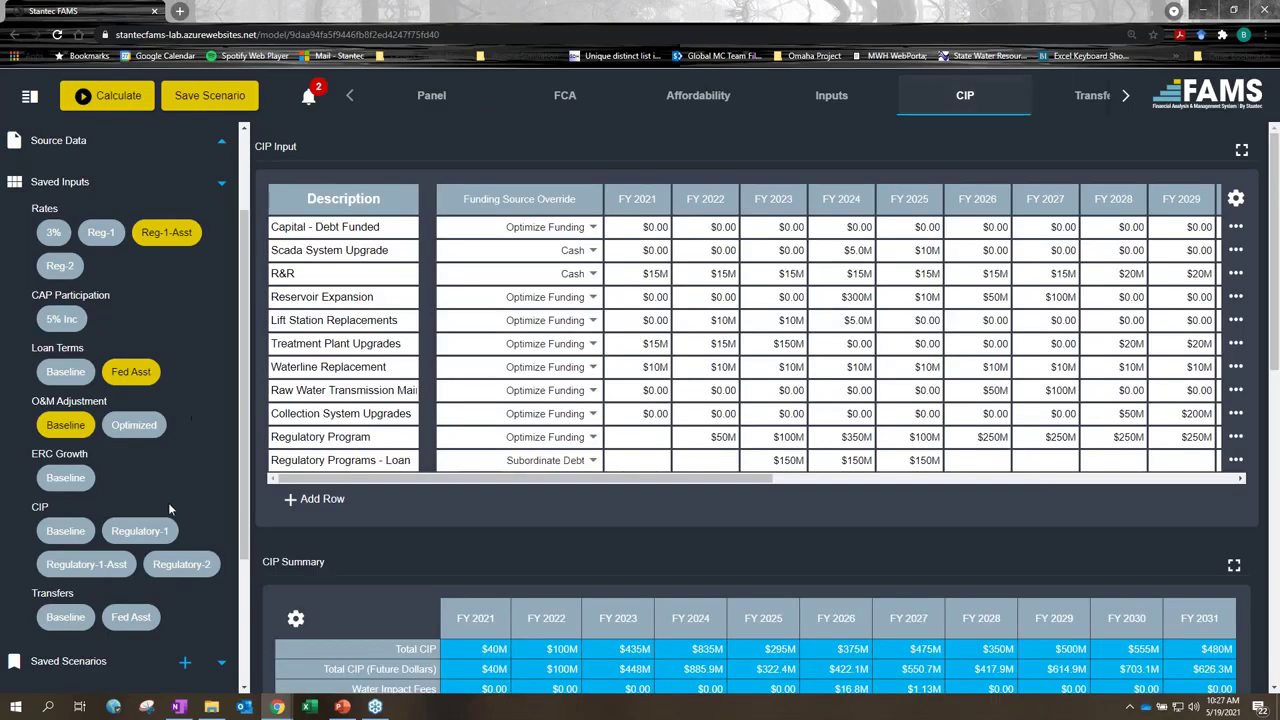
pyautogui.click(181, 564)
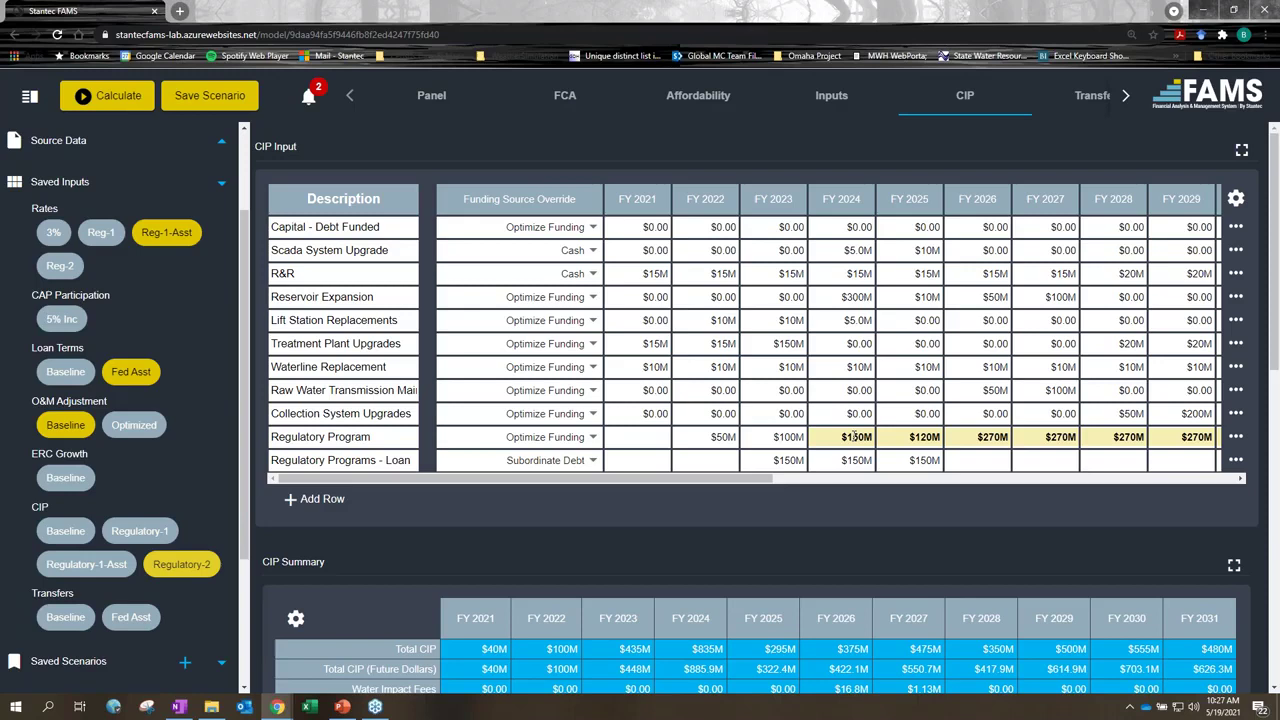
pyautogui.moveTo(741, 477); pyautogui.dragTo(771, 478)
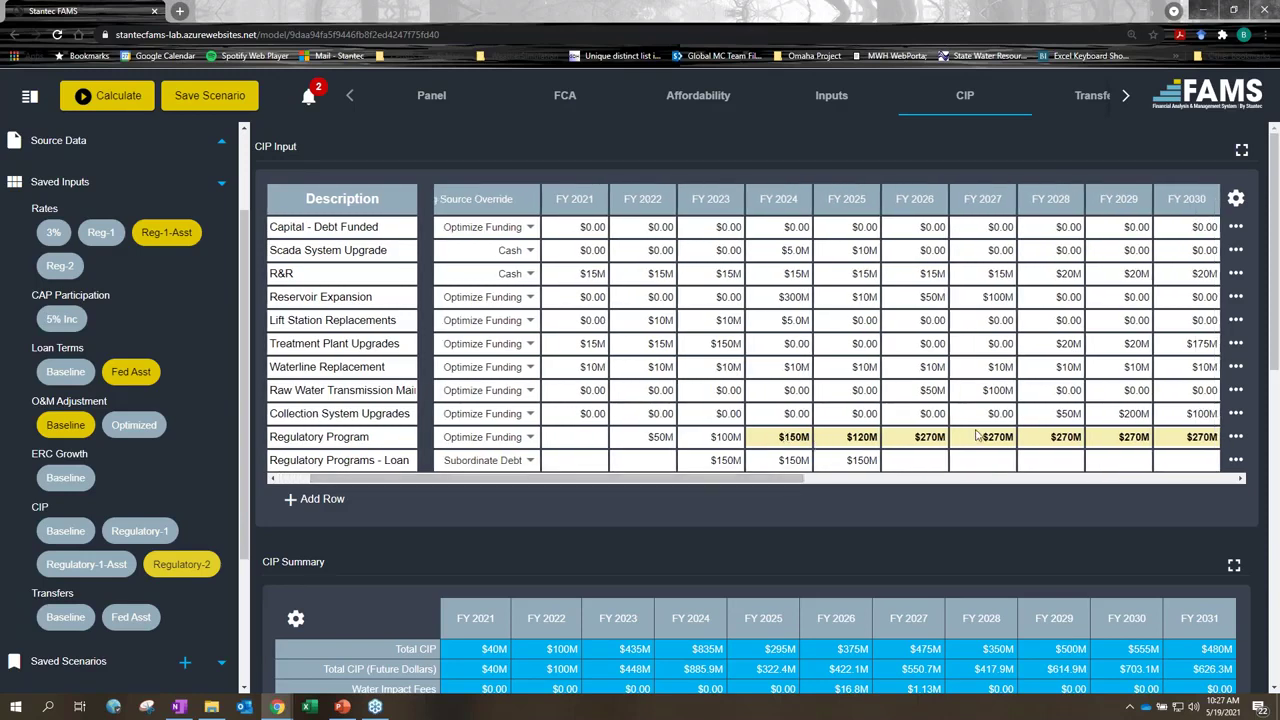
pyautogui.moveTo(803, 478); pyautogui.dragTo(714, 482)
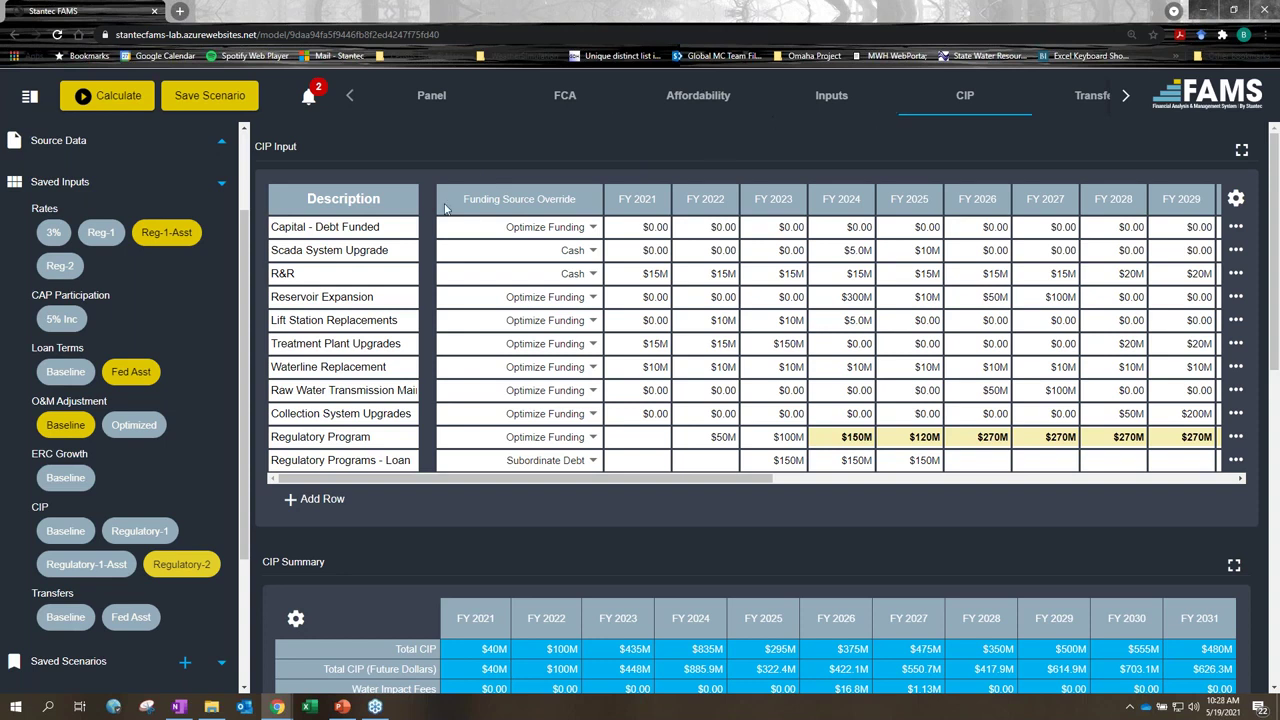
# Step: Apply the Optimized O&M adjustment, making Additional O&M $-15.00 from FY 2025
pyautogui.click(831, 95)
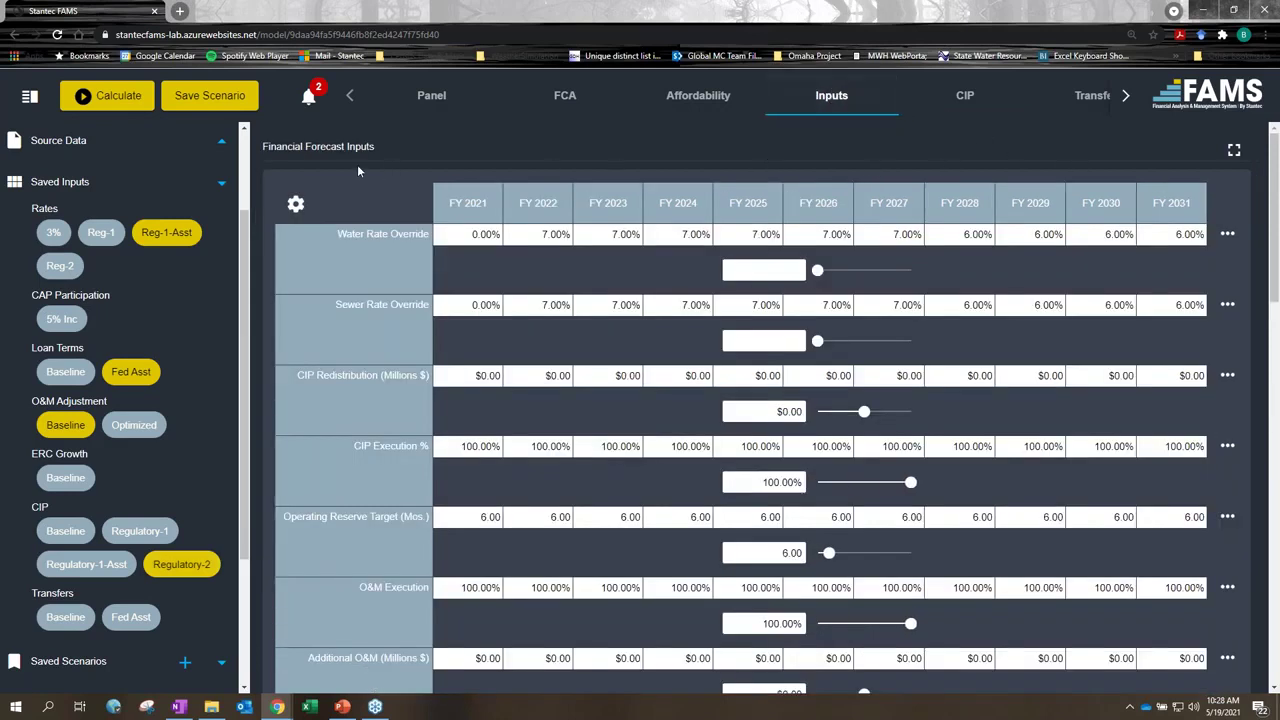
pyautogui.scroll(-5, 372, 152)
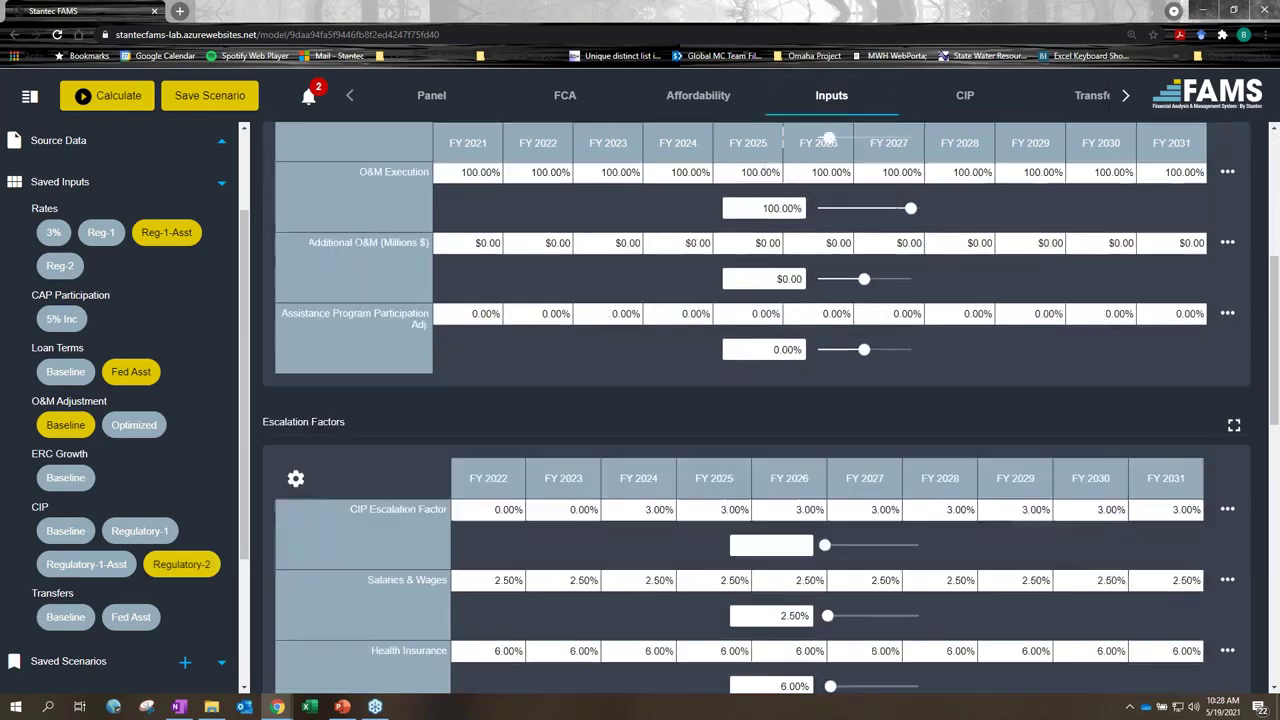
pyautogui.scroll(1, 363, 208)
pyautogui.scroll(-1, 363, 208)
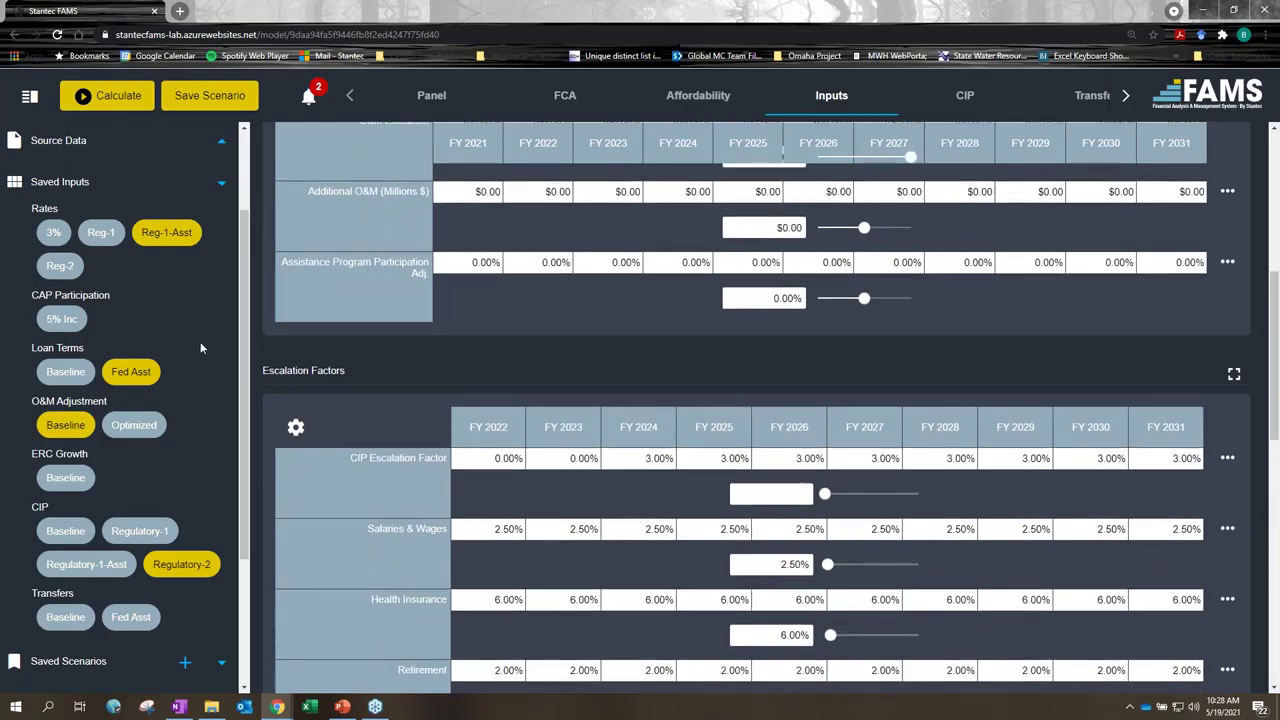
pyautogui.click(134, 425)
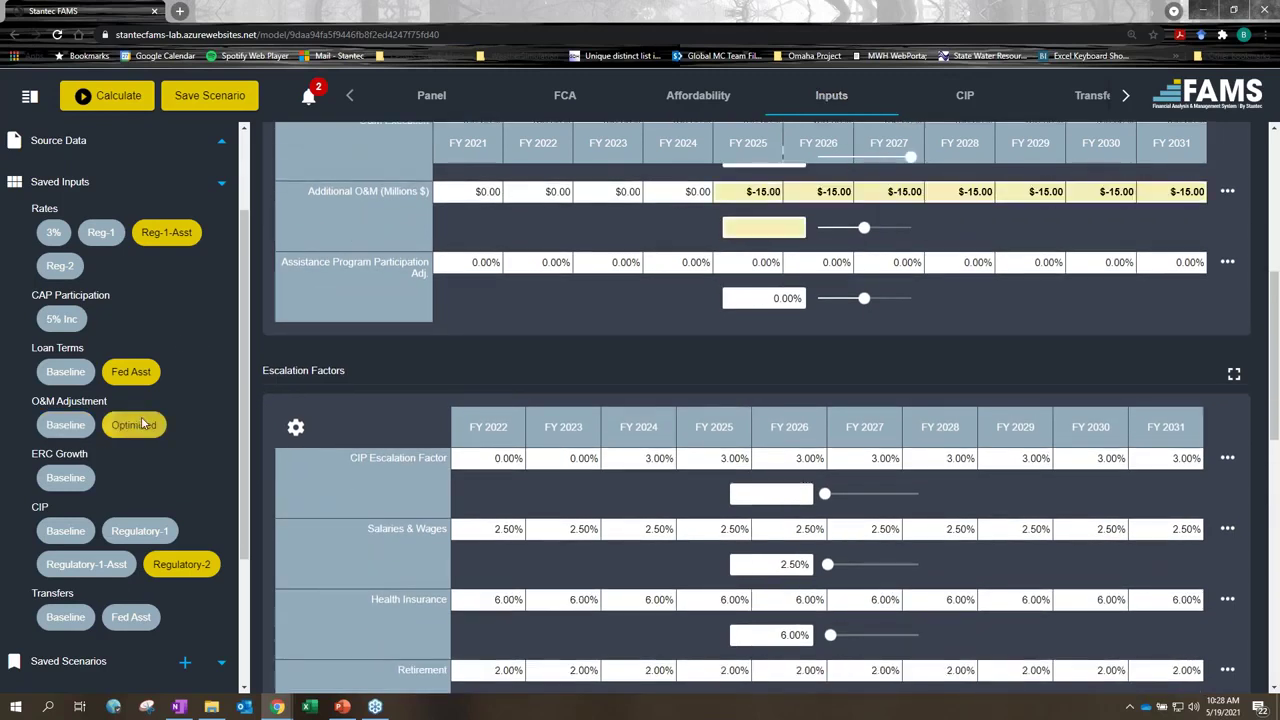
pyautogui.scroll(2, 936, 225)
pyautogui.moveTo(310, 325)
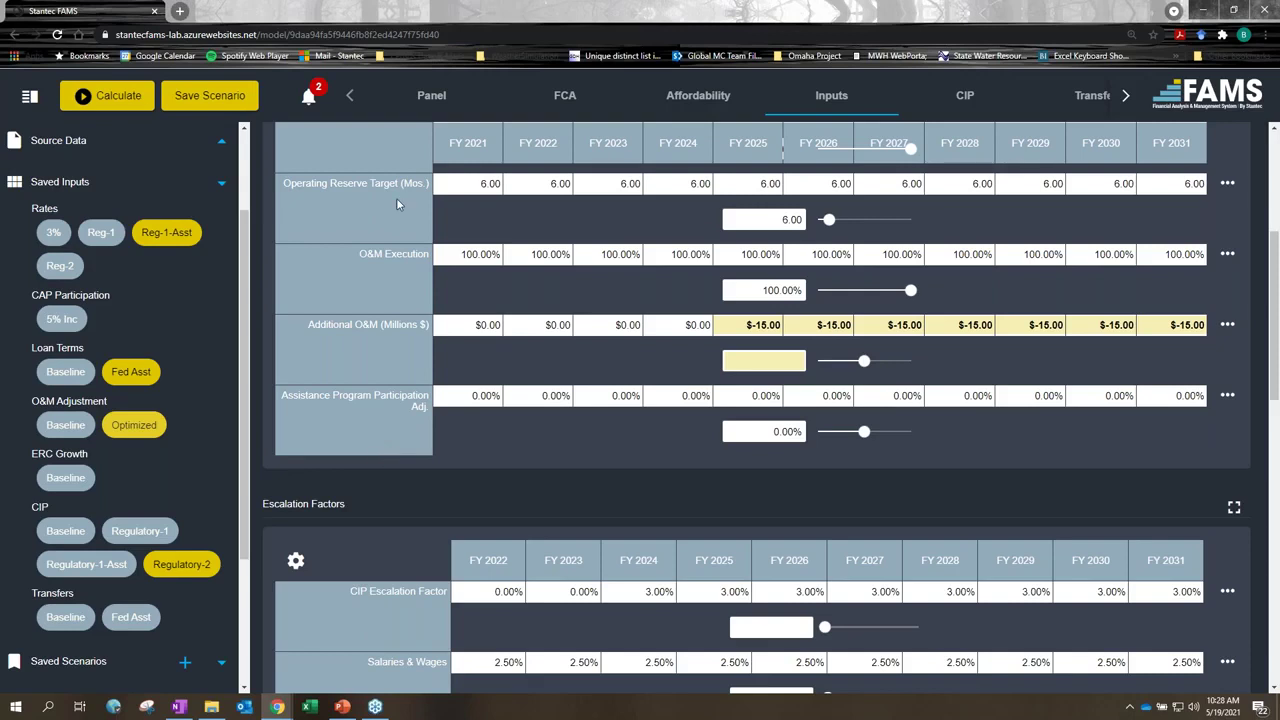
# Step: Load the Reg-2 saved rates, setting water and sewer overrides to 6.30% for FY 2022–2031
pyautogui.scroll(1, 375, 447)
pyautogui.scroll(3, 375, 447)
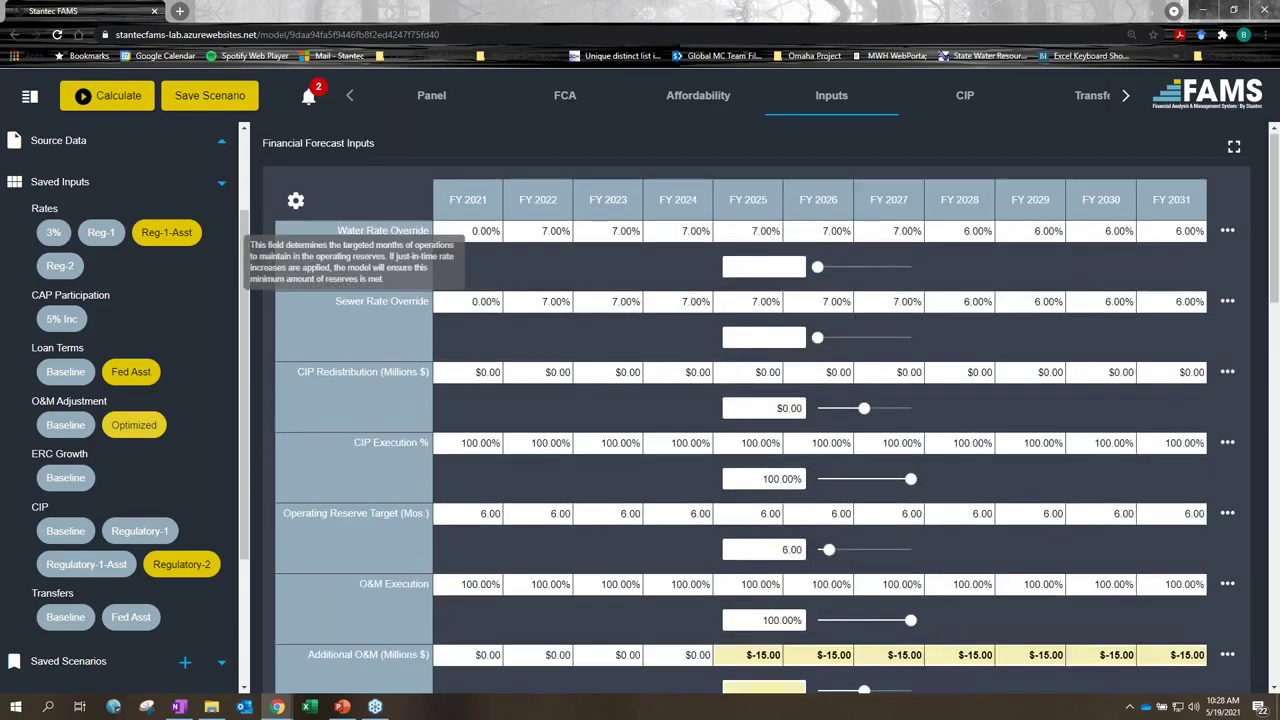
pyautogui.click(431, 95)
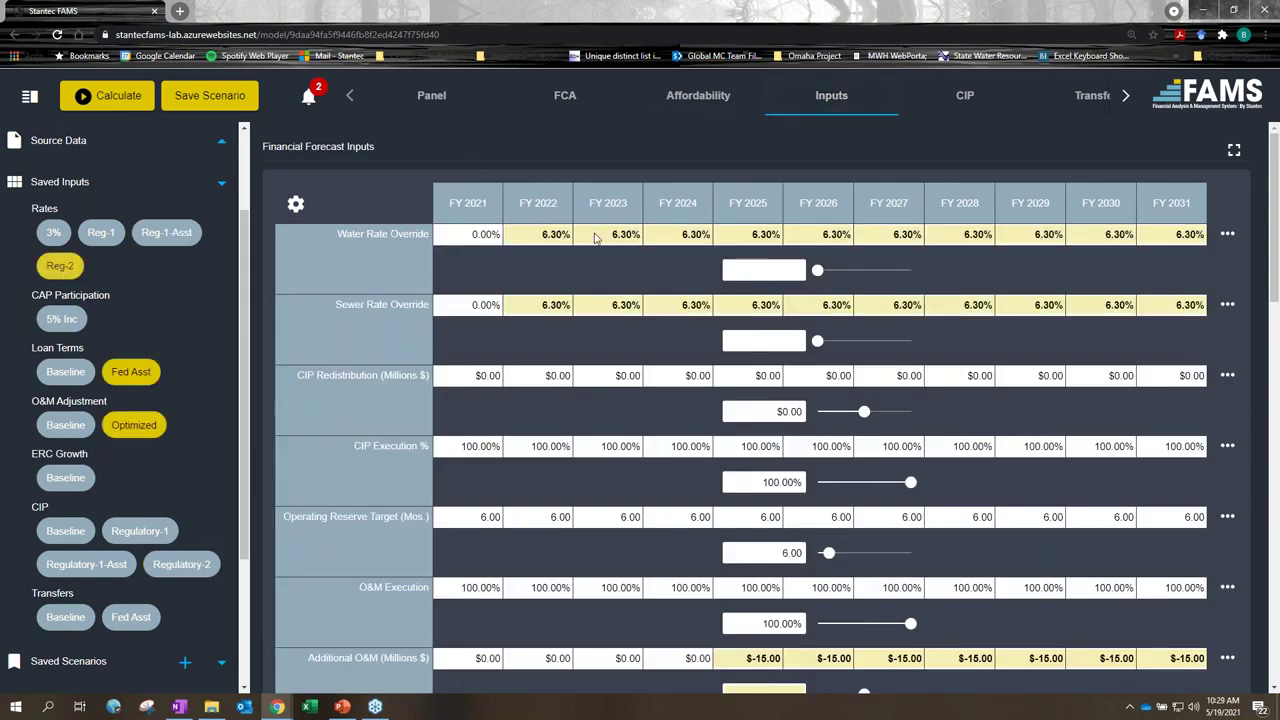
pyautogui.click(432, 97)
# Step: Recalculate the Panel and review the 6.30% rate plans, debt coverage 2.02–2.65 and $244.52 FY 2031 bill
pyautogui.click(118, 98)
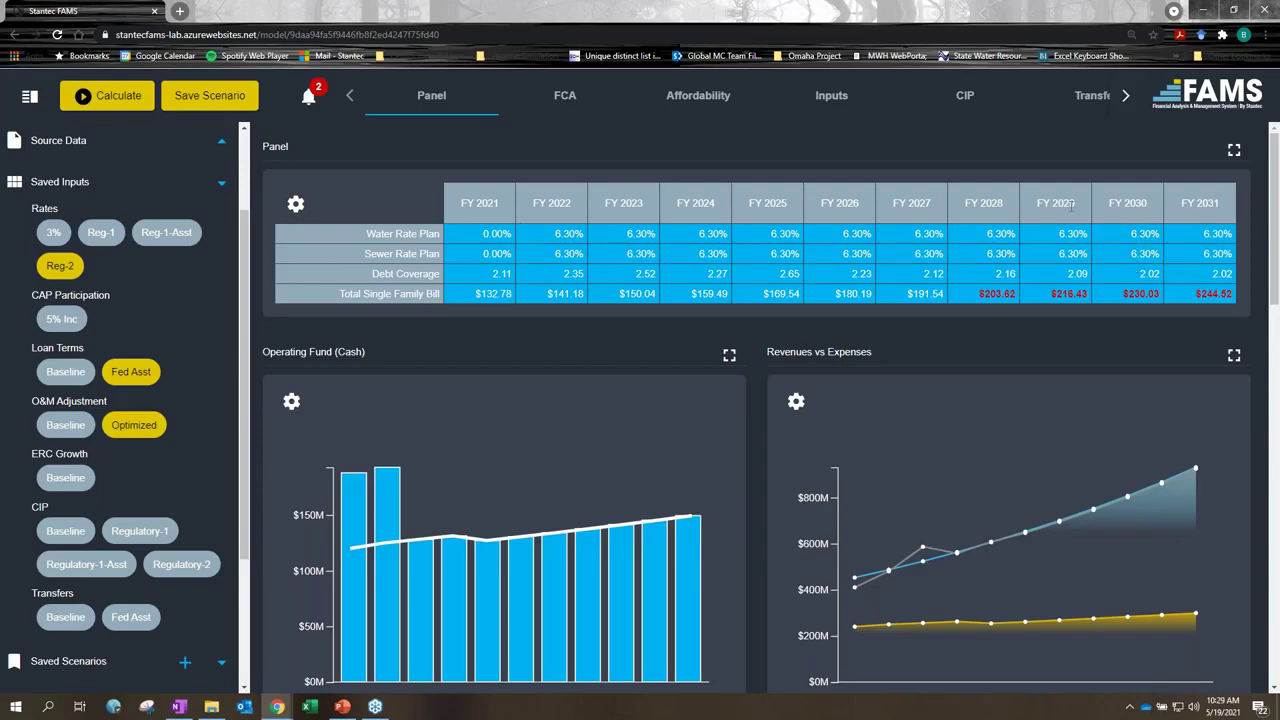
pyautogui.scroll(-1, 597, 428)
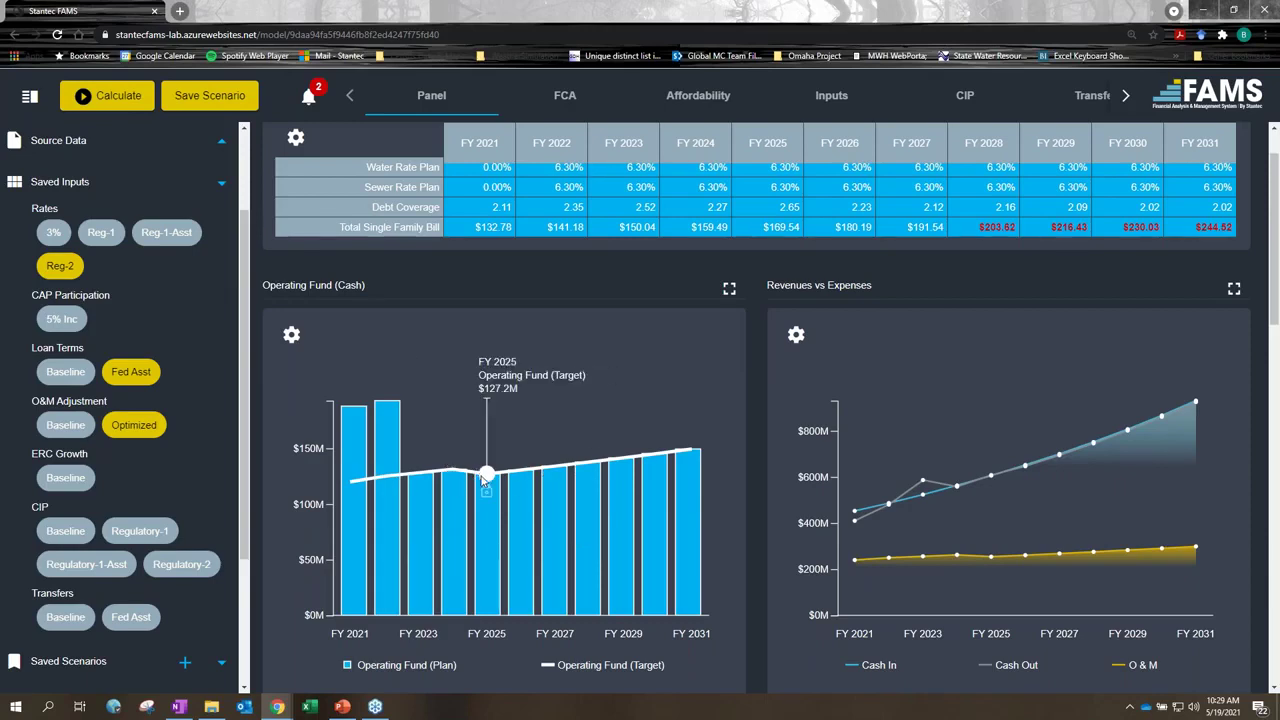
pyautogui.moveTo(453, 472)
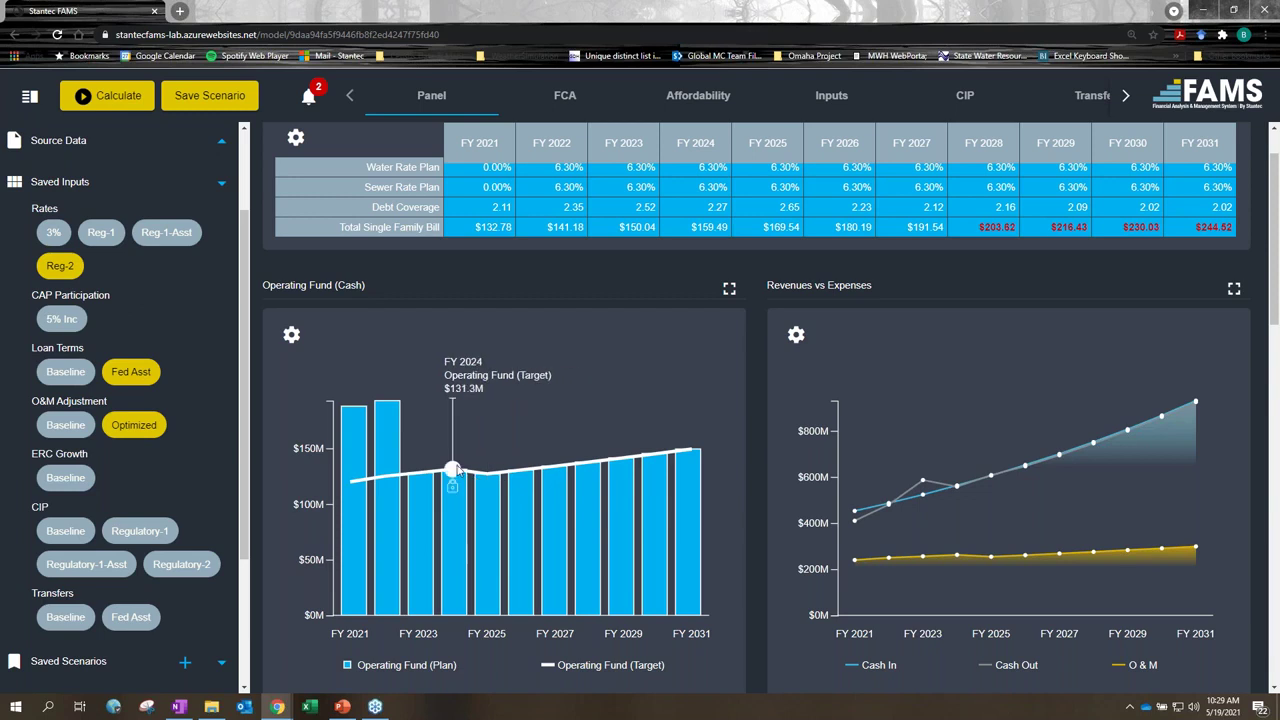
pyautogui.scroll(-4, 746, 400)
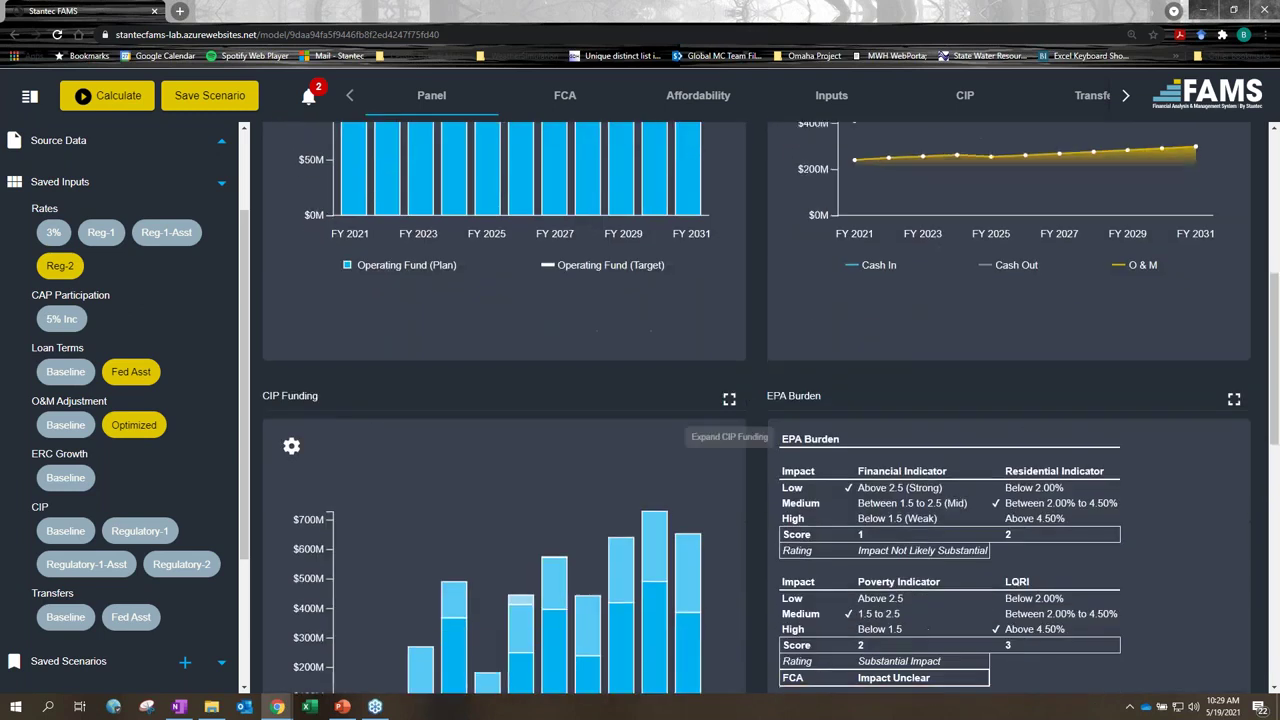
pyautogui.scroll(-1, 622, 375)
pyautogui.scroll(-1, 391, 352)
# Step: Inspect the FY 2024 senior-lien debt details on the CIP Funding chart, then close them
pyautogui.moveTo(455, 500)
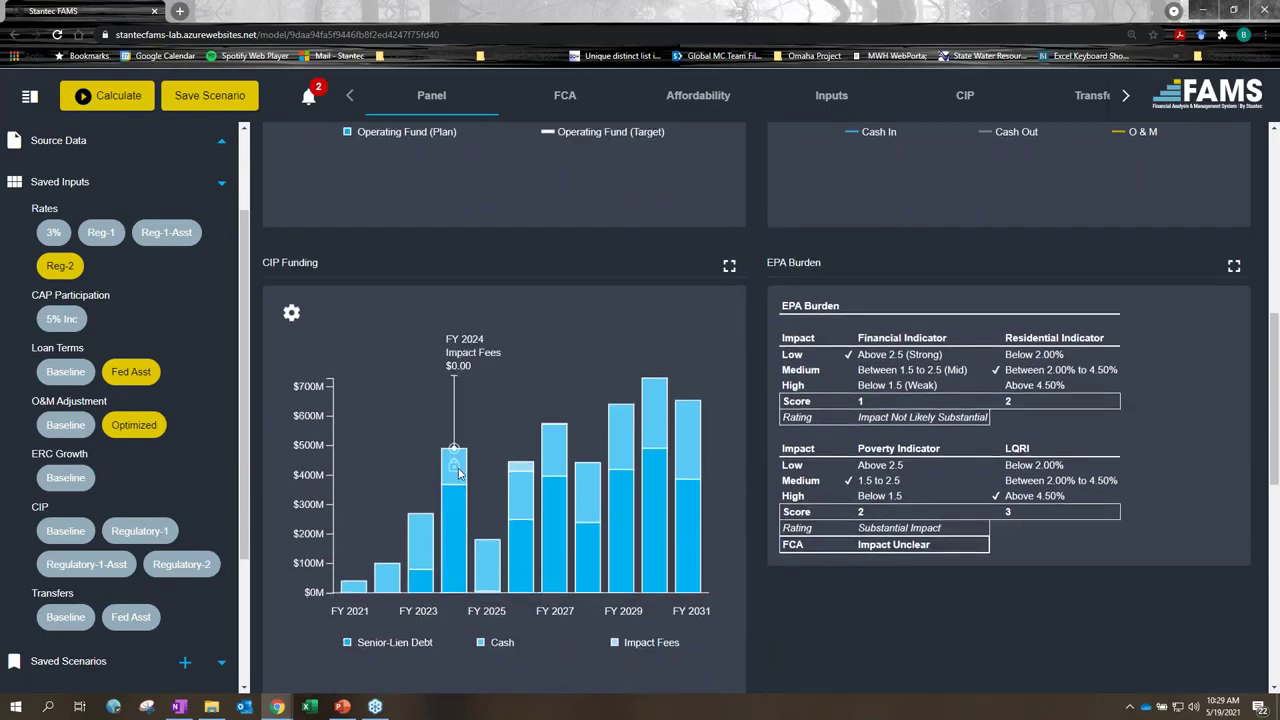
pyautogui.click(458, 512)
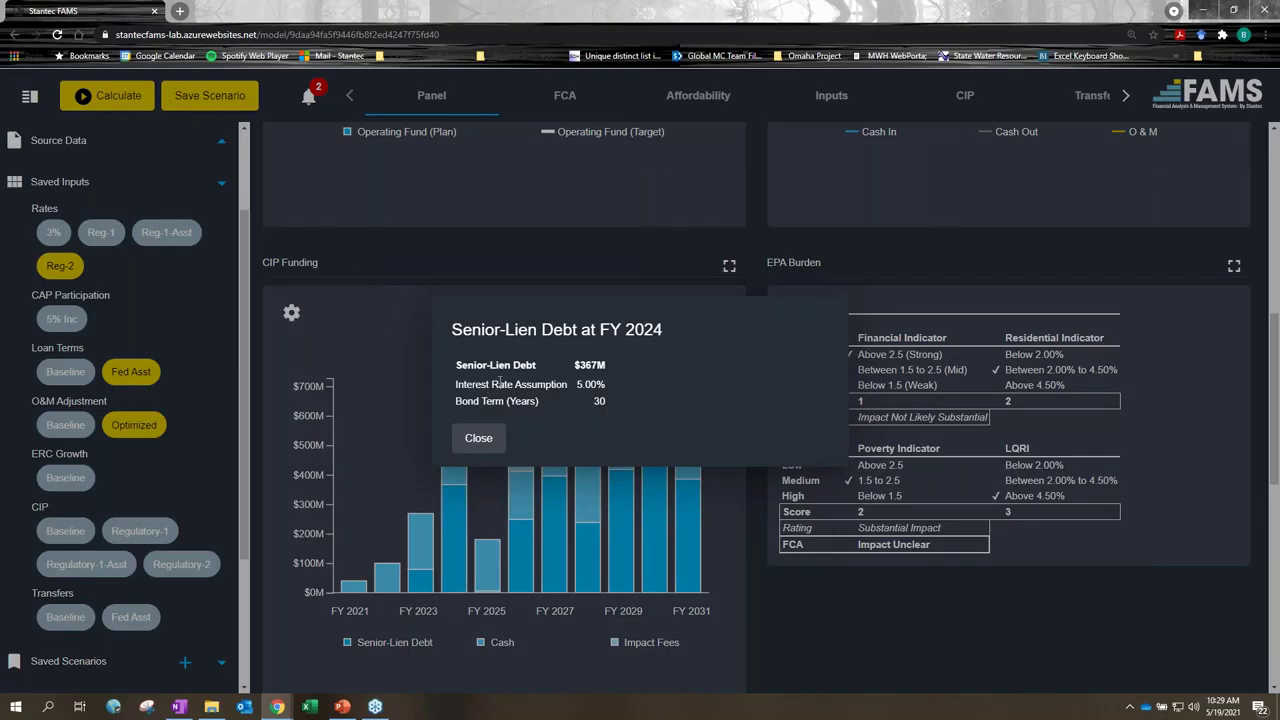
pyautogui.click(472, 437)
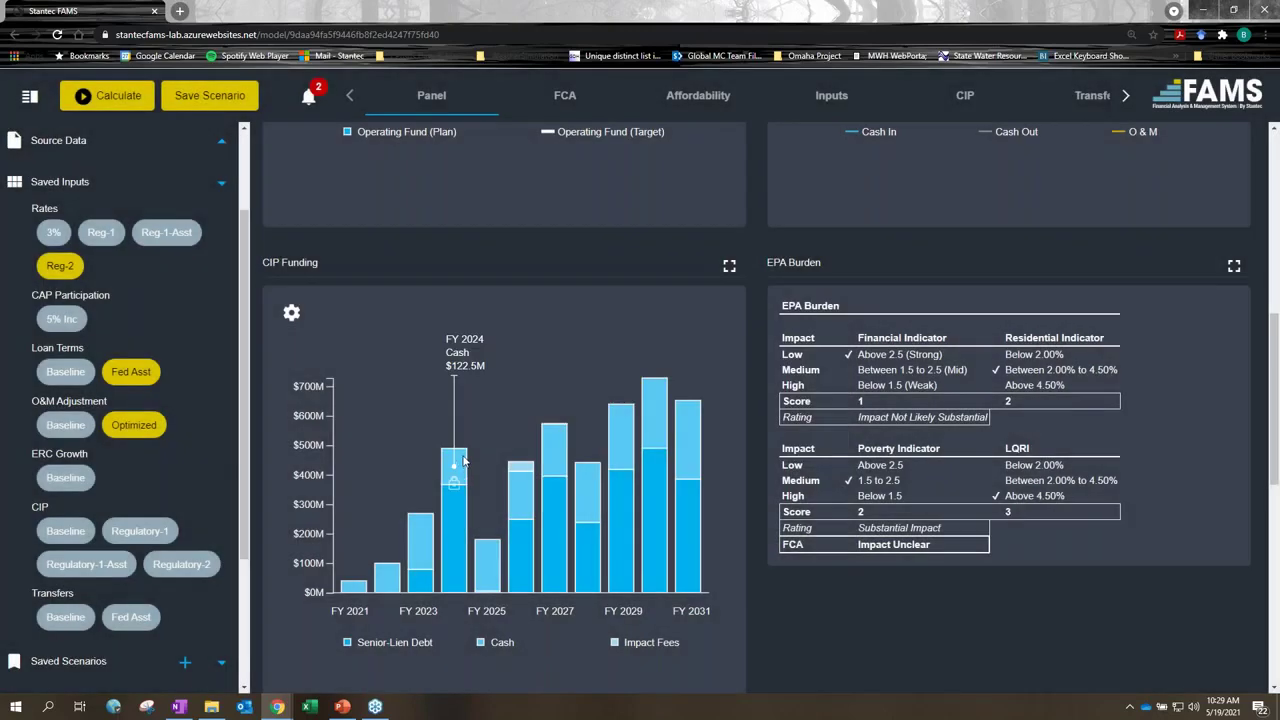
pyautogui.moveTo(518, 485)
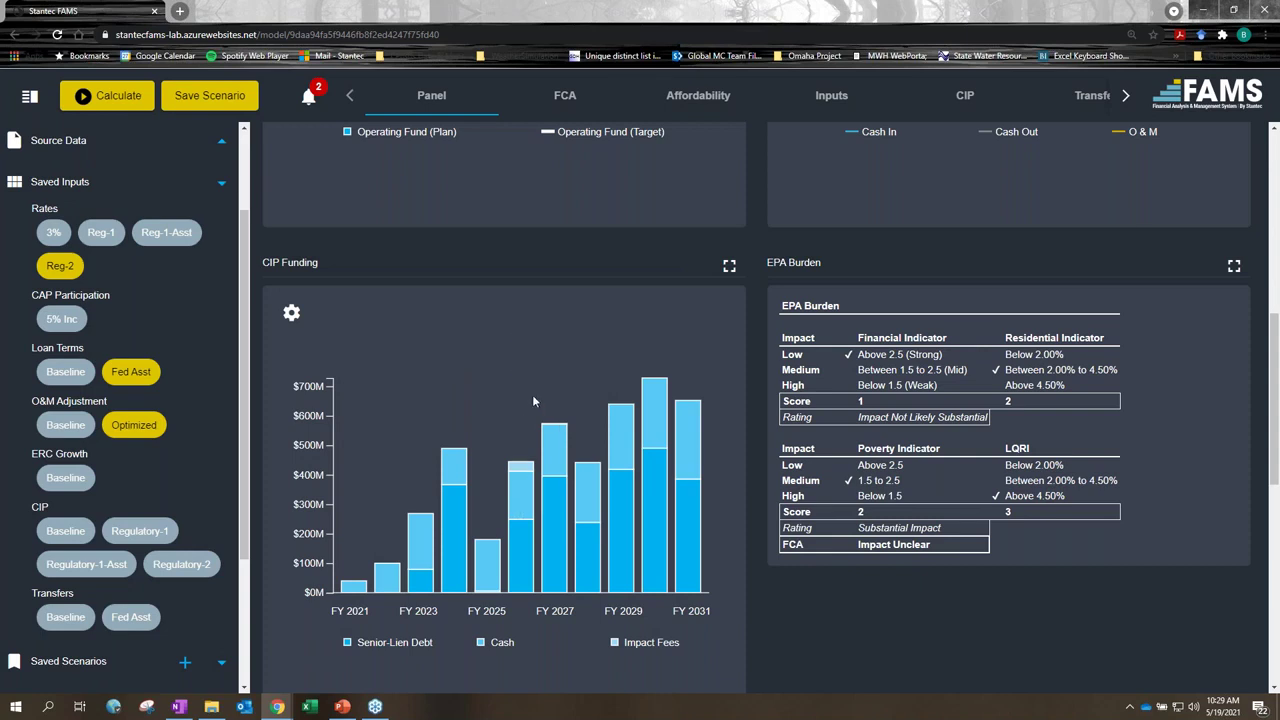
pyautogui.scroll(5, 532, 400)
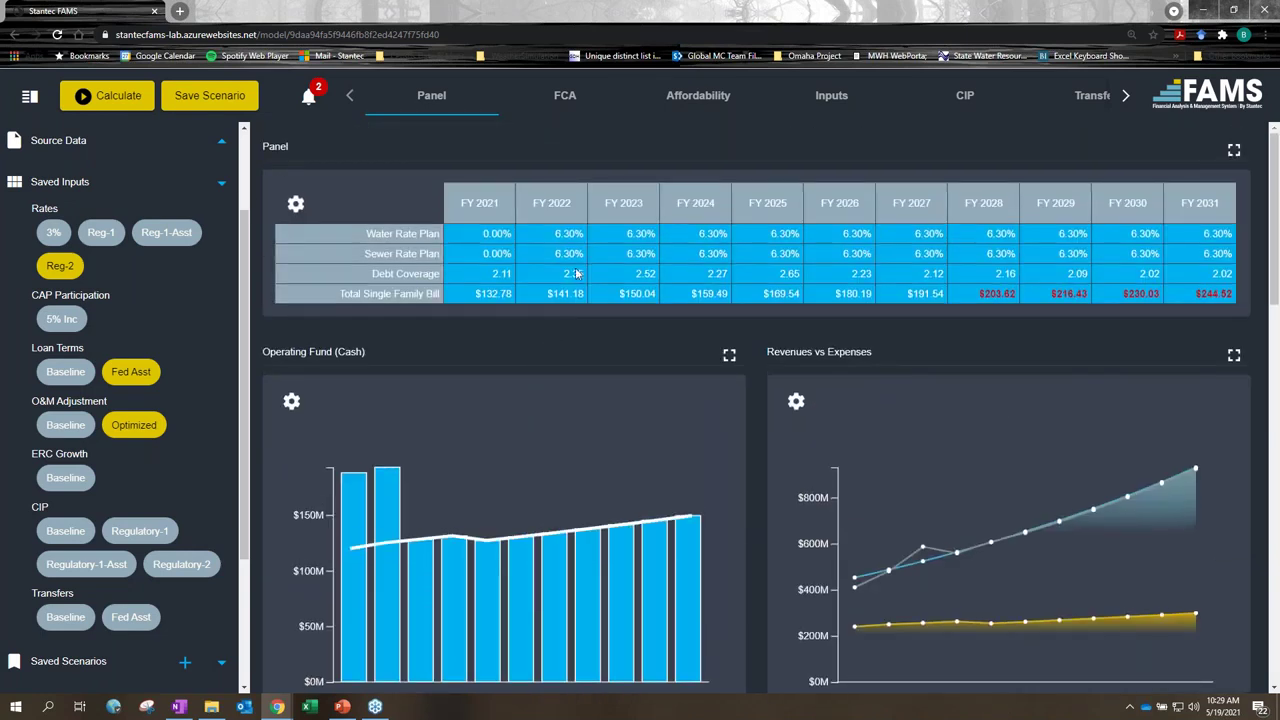
pyautogui.scroll(-1, 163, 354)
pyautogui.scroll(-4, 158, 335)
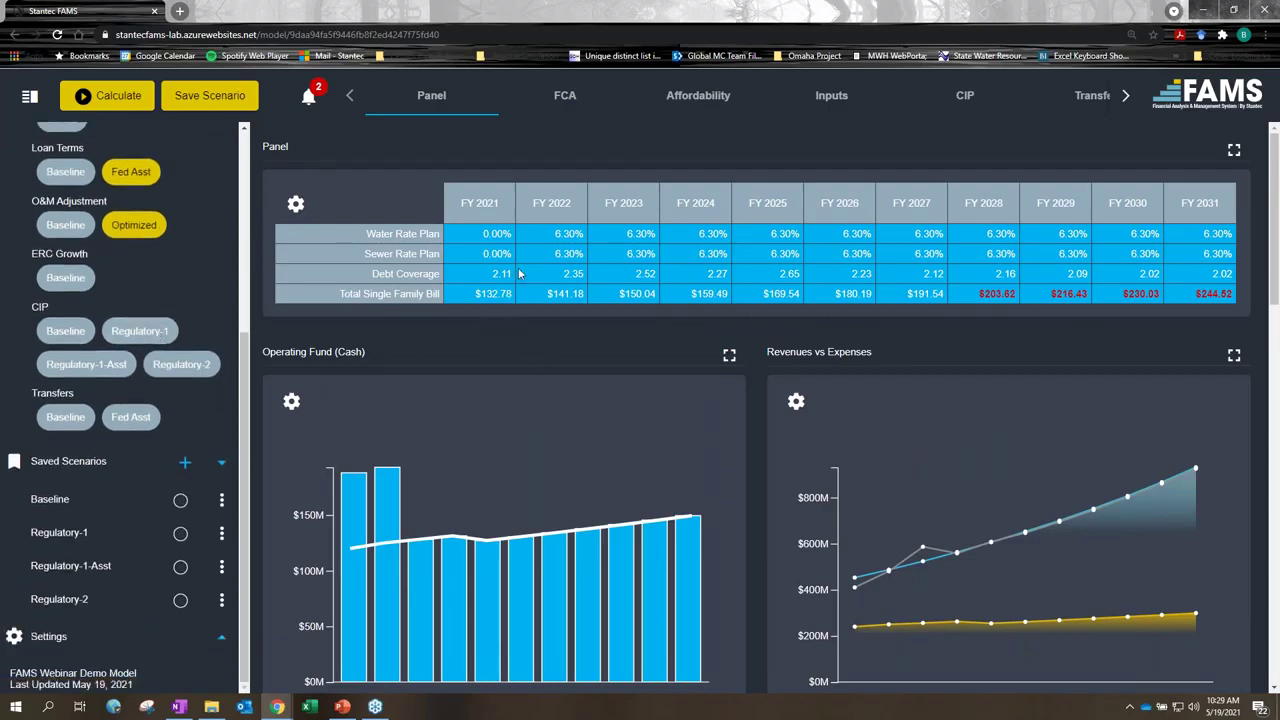
# Step: Add Baseline, Regulatory-1 and Regulatory-2 to the Affordability KPIs and expand Bill/MHI into scenario rows A–D
pyautogui.click(718, 102)
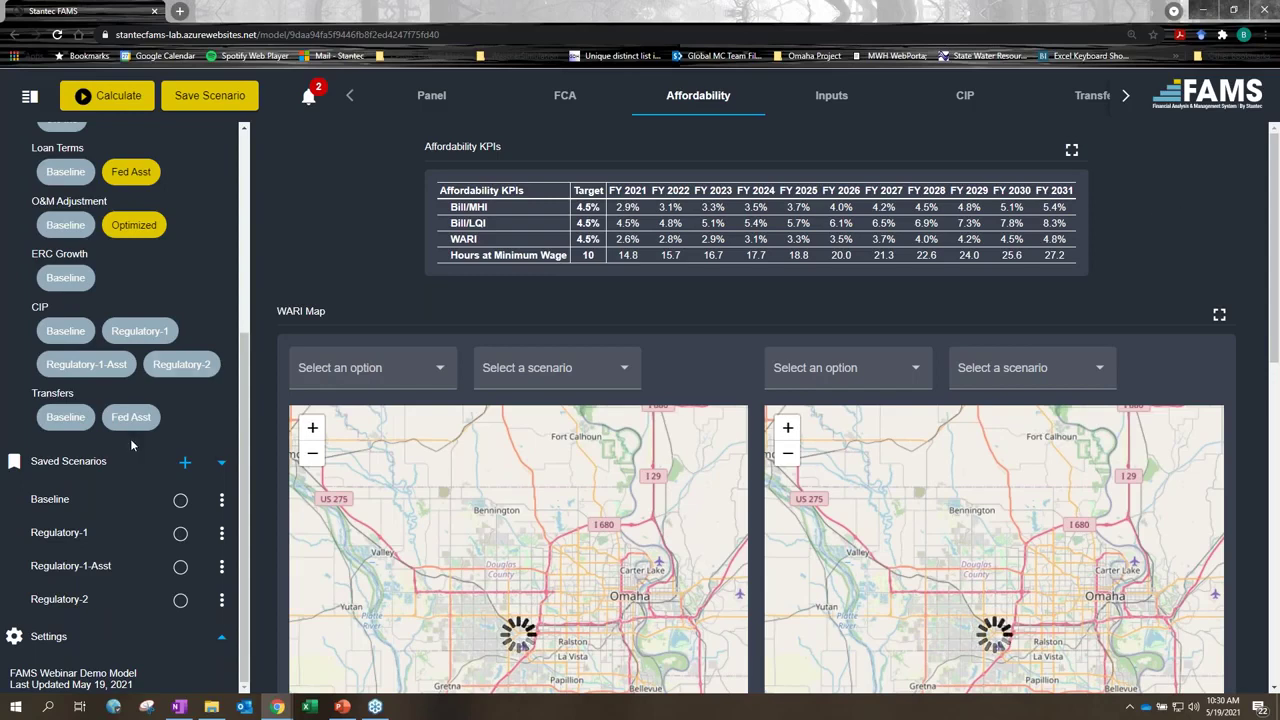
pyautogui.click(180, 499)
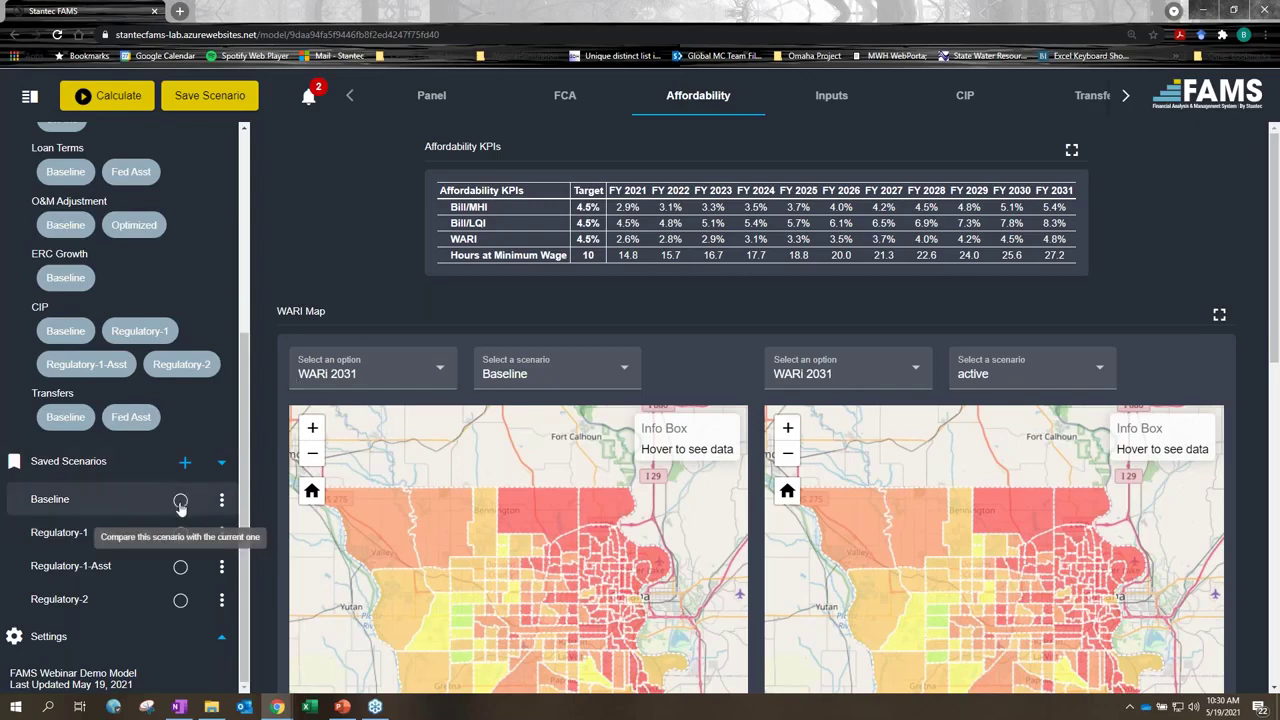
pyautogui.click(179, 502)
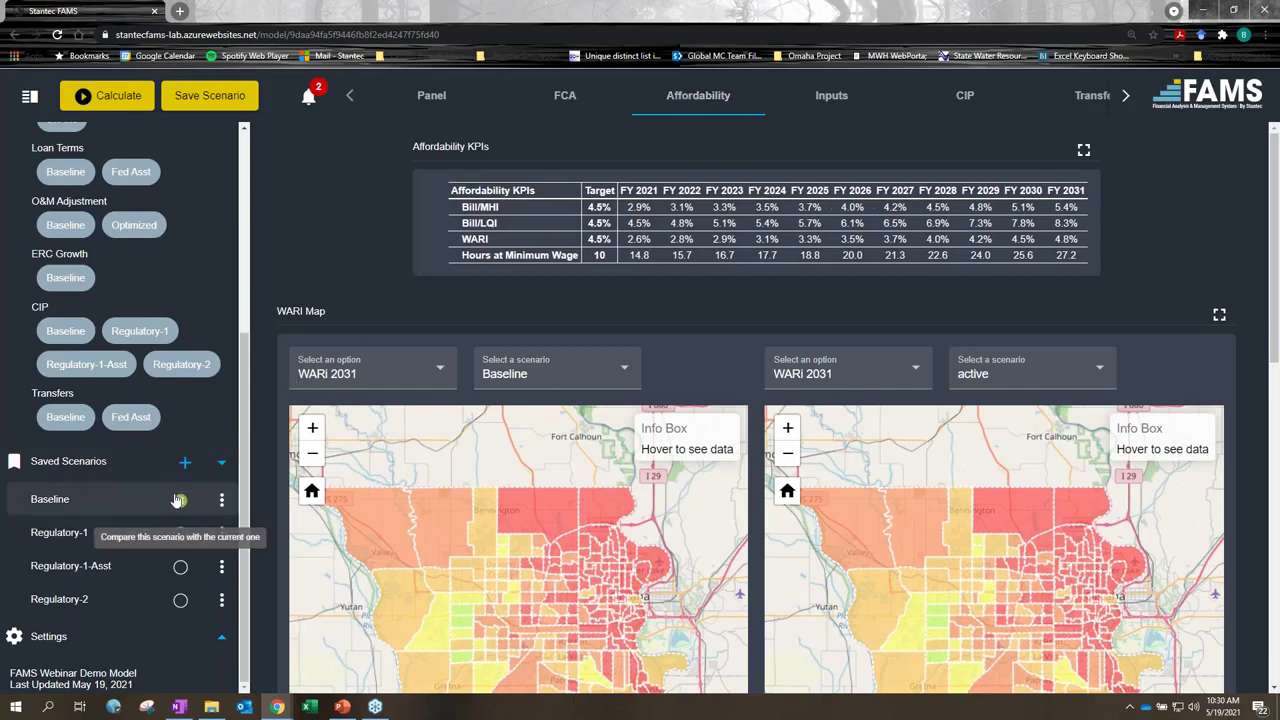
pyautogui.click(180, 535)
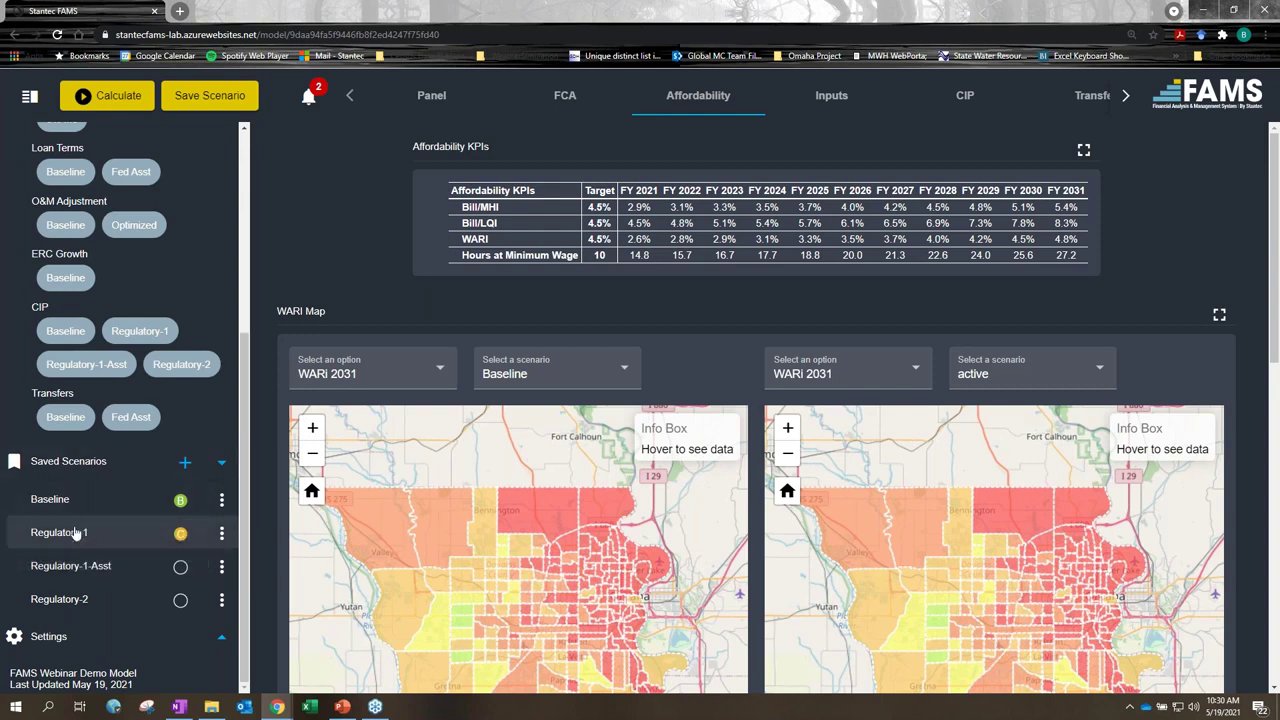
pyautogui.click(180, 602)
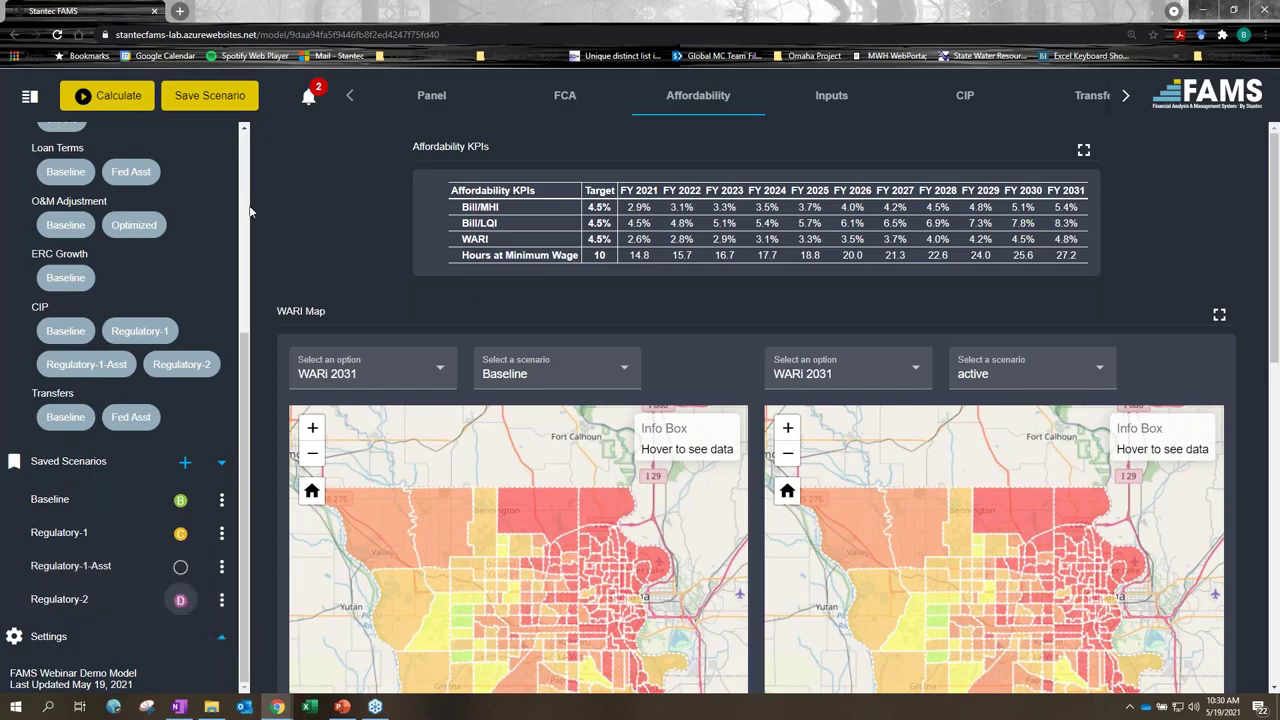
pyautogui.click(430, 211)
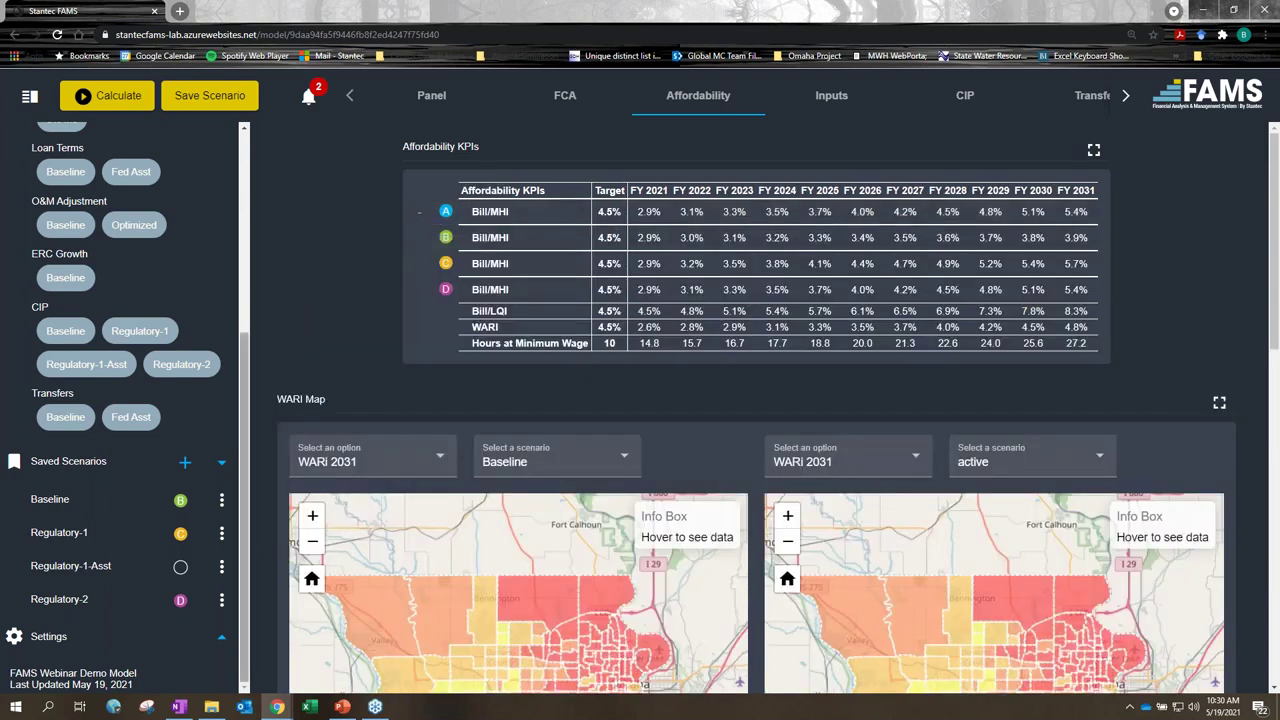
# Step: Clear Regulatory-2, leaving FY 2031 Bill/MHI at 5.4% active, 3.9% Baseline and 5.7% Regulatory-1
pyautogui.click(180, 599)
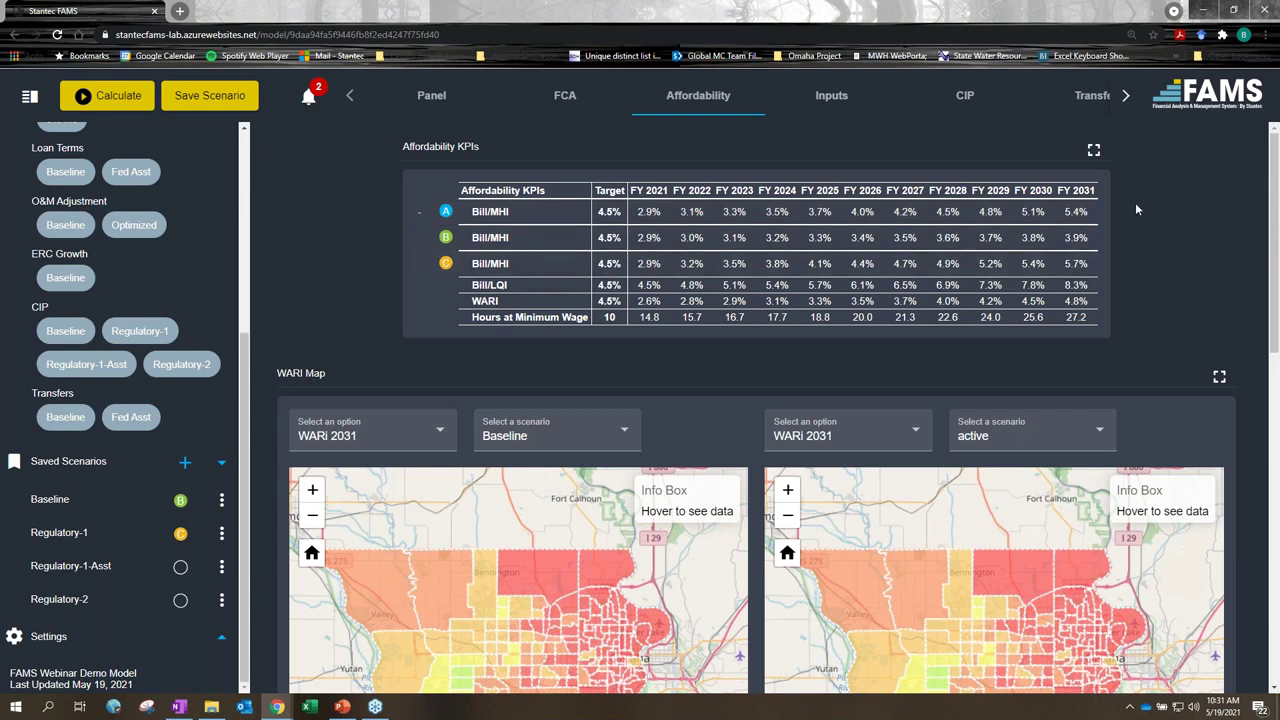
# Step: Set the left WARI 2031 map to Regulatory-1 and compare its tracts with the active scenario's map
pyautogui.scroll(-2, 1137, 208)
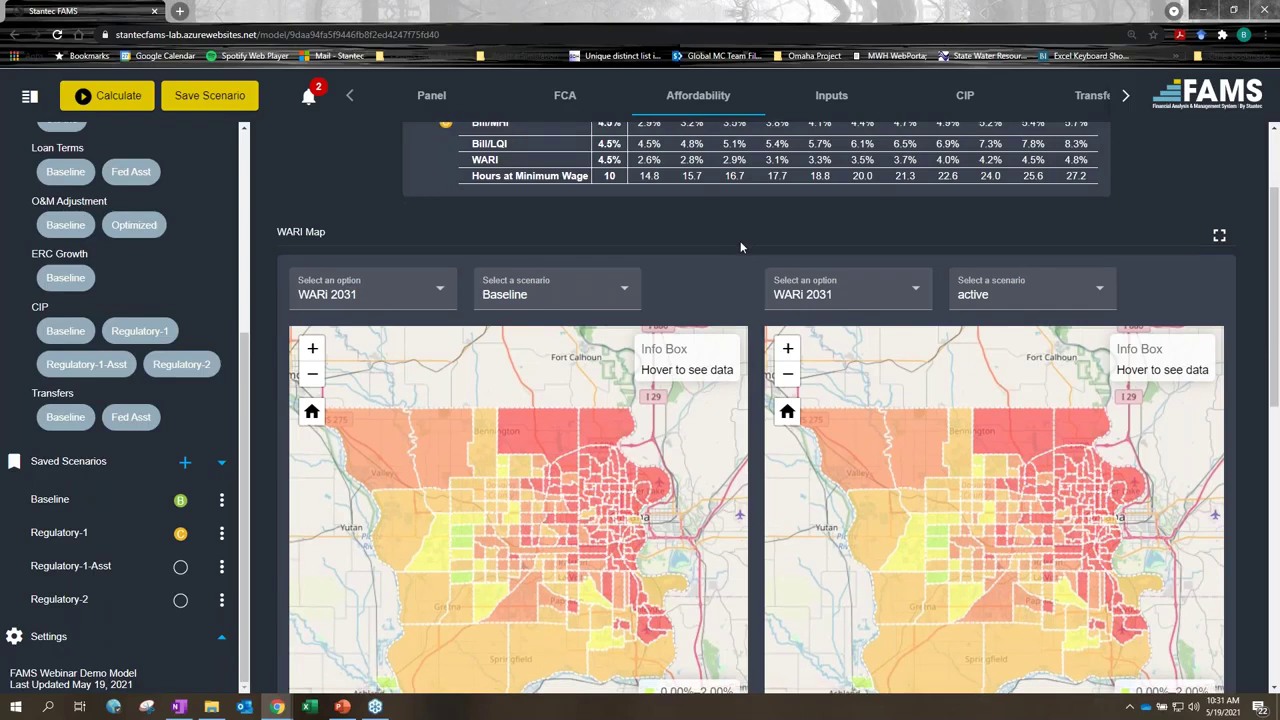
pyautogui.scroll(-1, 748, 243)
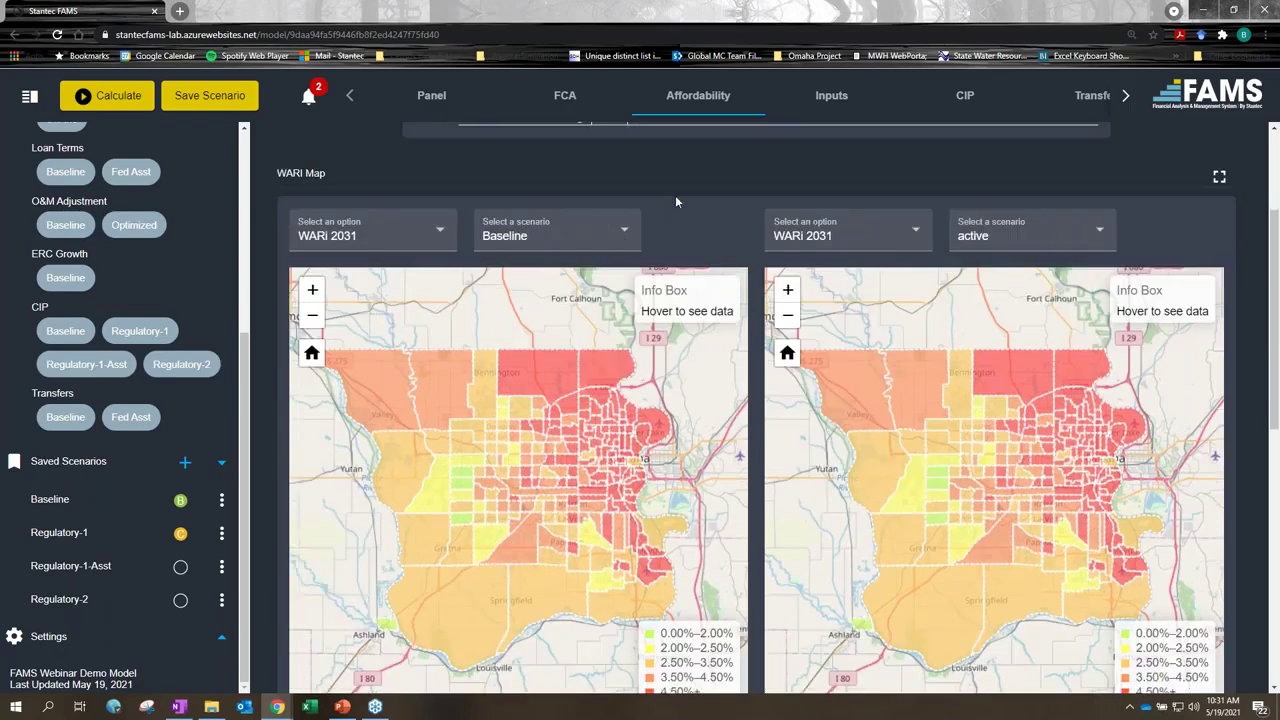
pyautogui.click(587, 243)
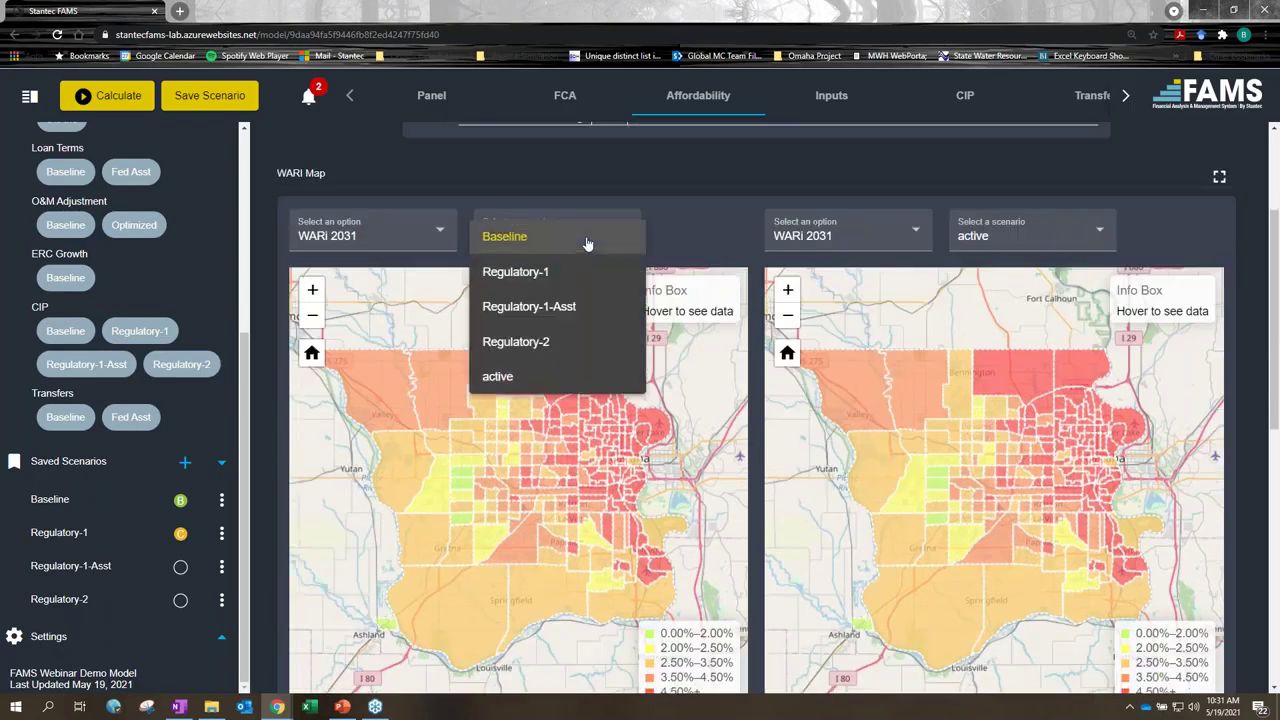
pyautogui.click(556, 274)
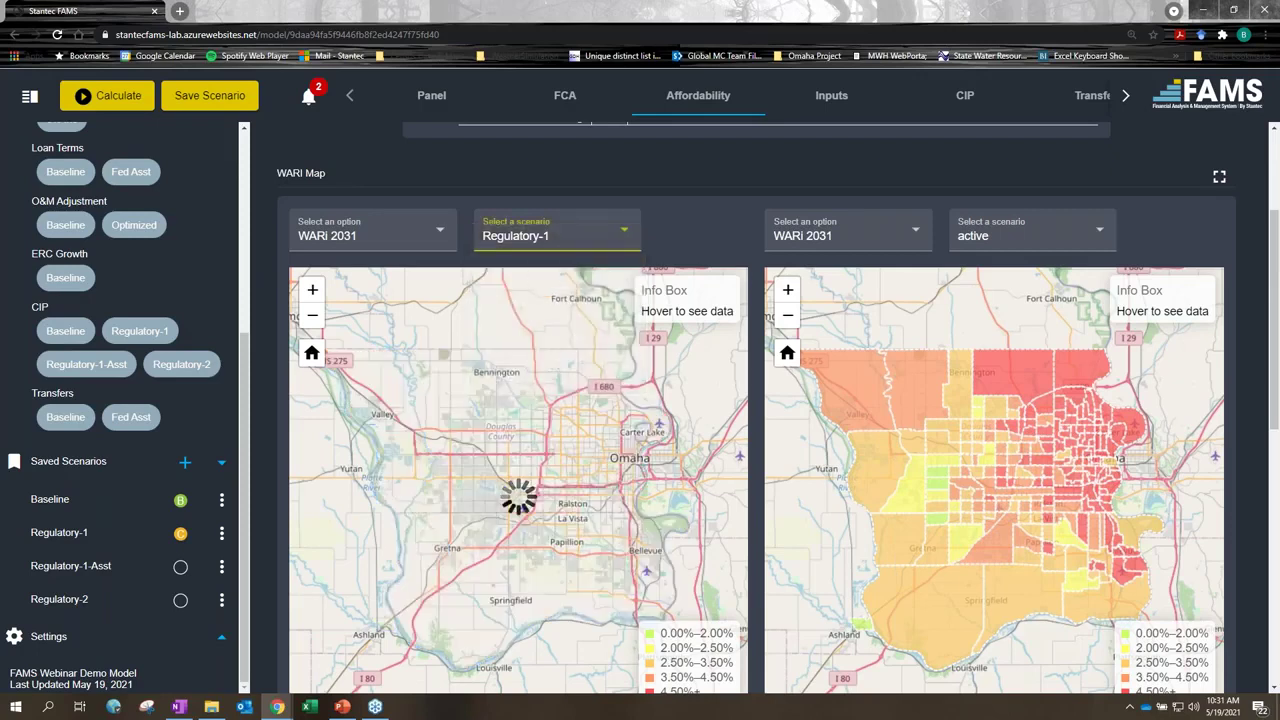
pyautogui.scroll(-1, 264, 197)
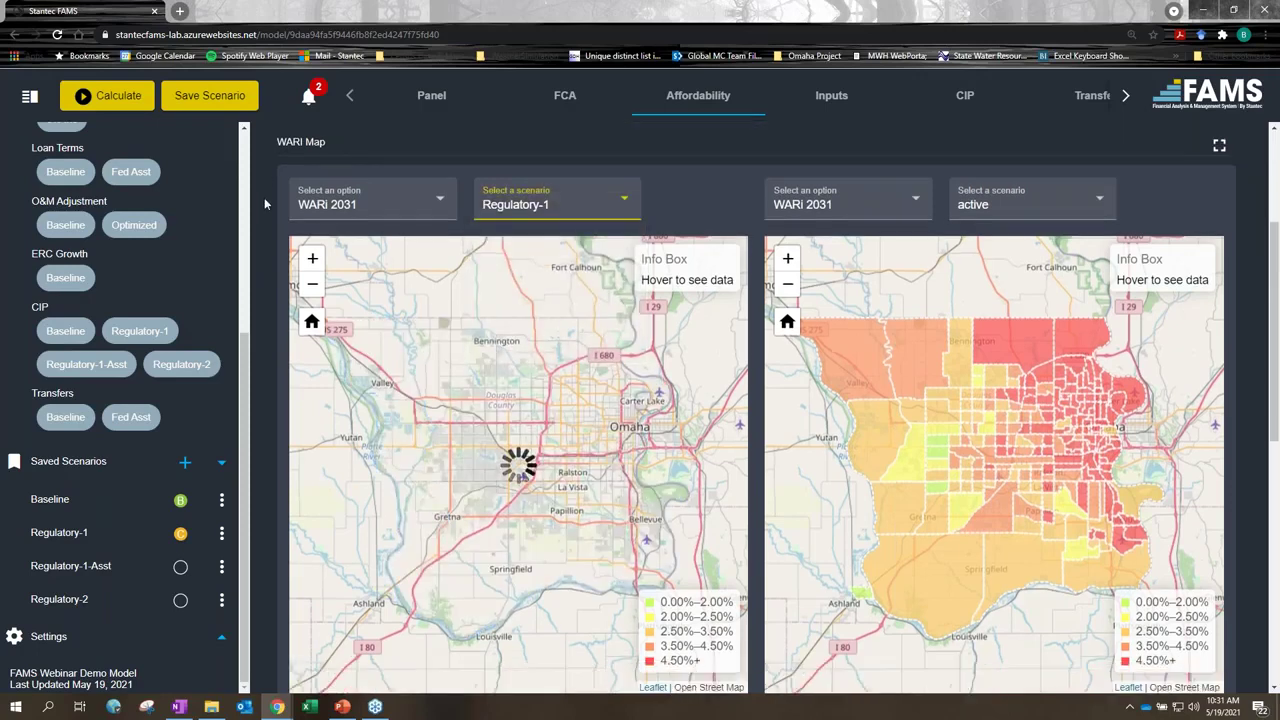
pyautogui.scroll(-1, 264, 197)
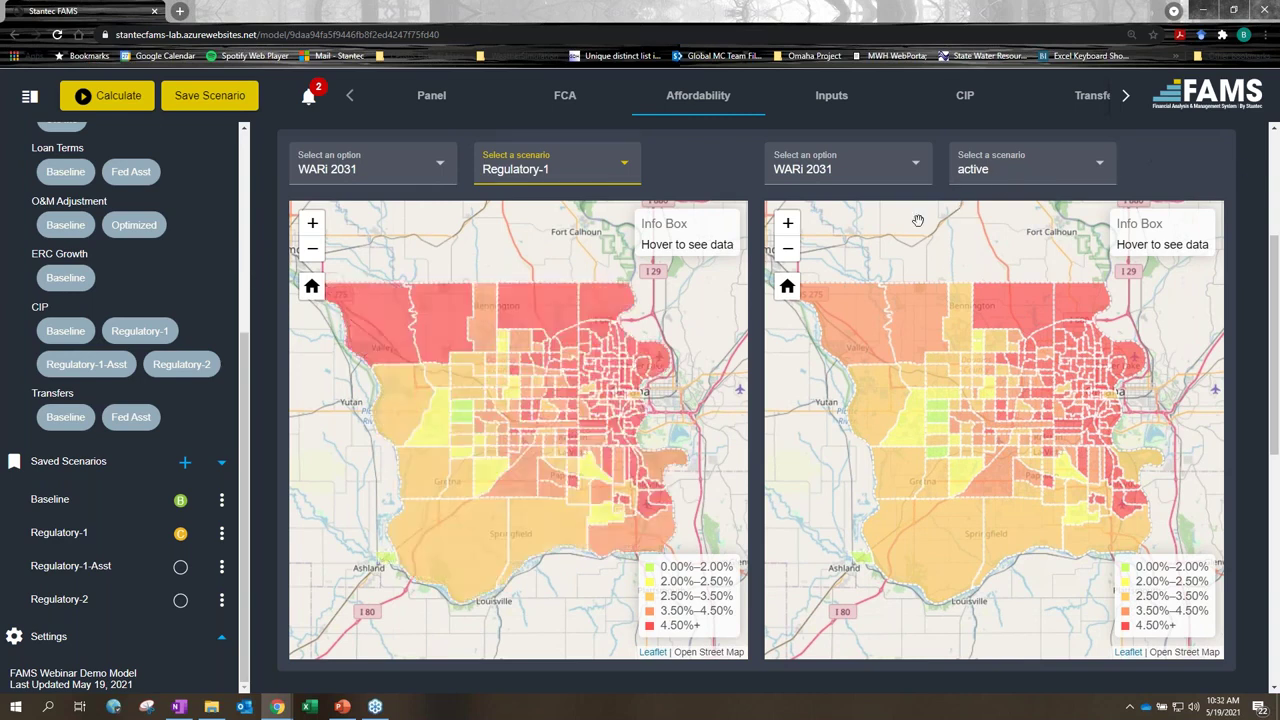
pyautogui.moveTo(425, 322)
pyautogui.scroll(2, 576, 395)
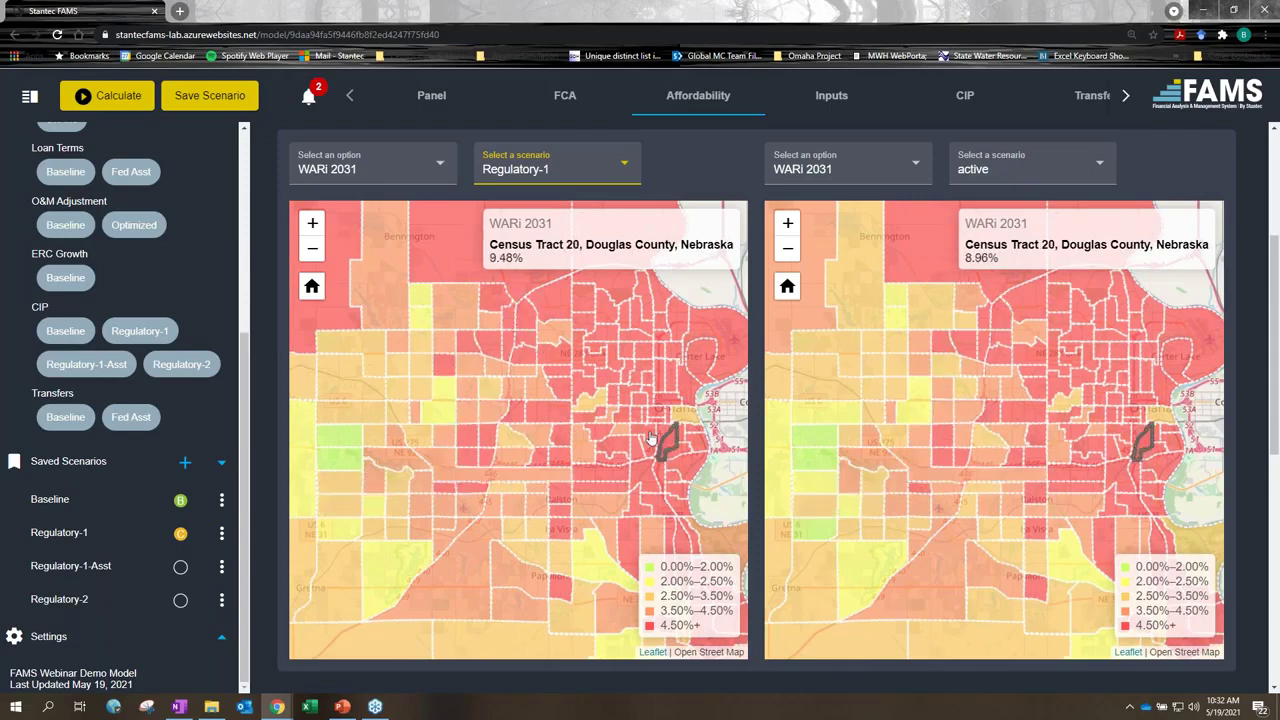
pyautogui.scroll(-1, 538, 458)
pyautogui.scroll(1, 543, 414)
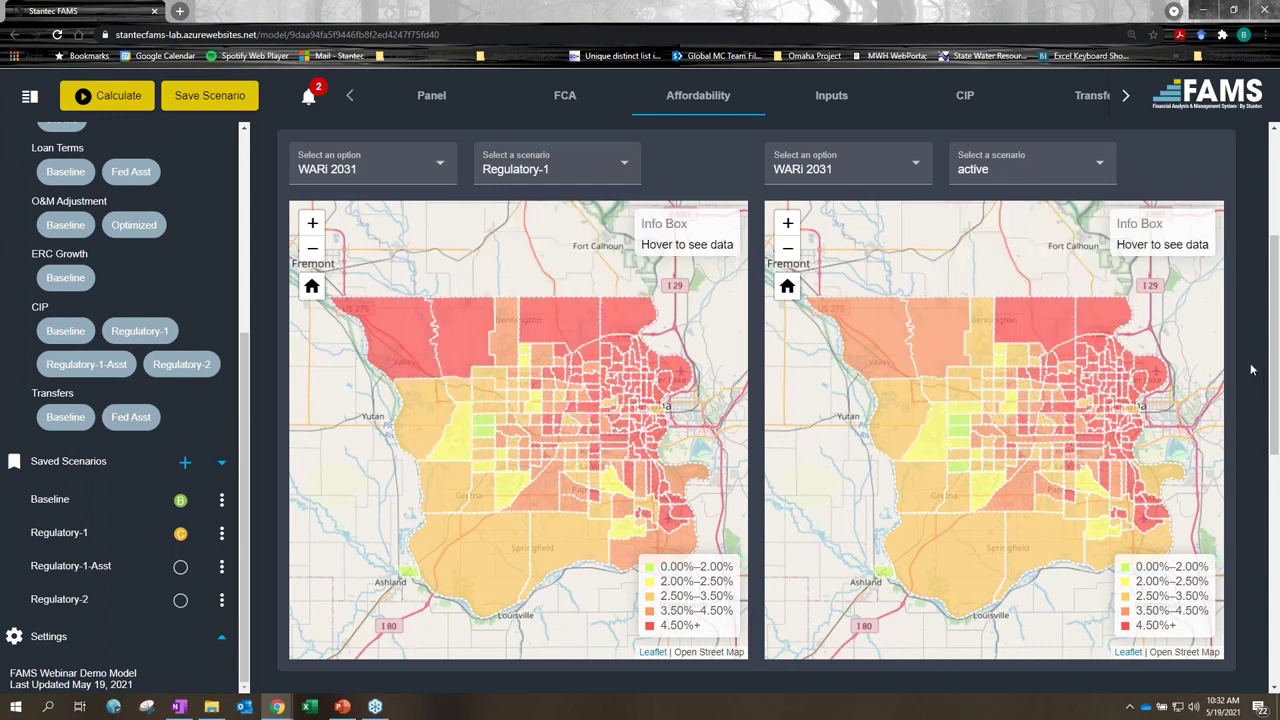
pyautogui.scroll(-4, 1250, 370)
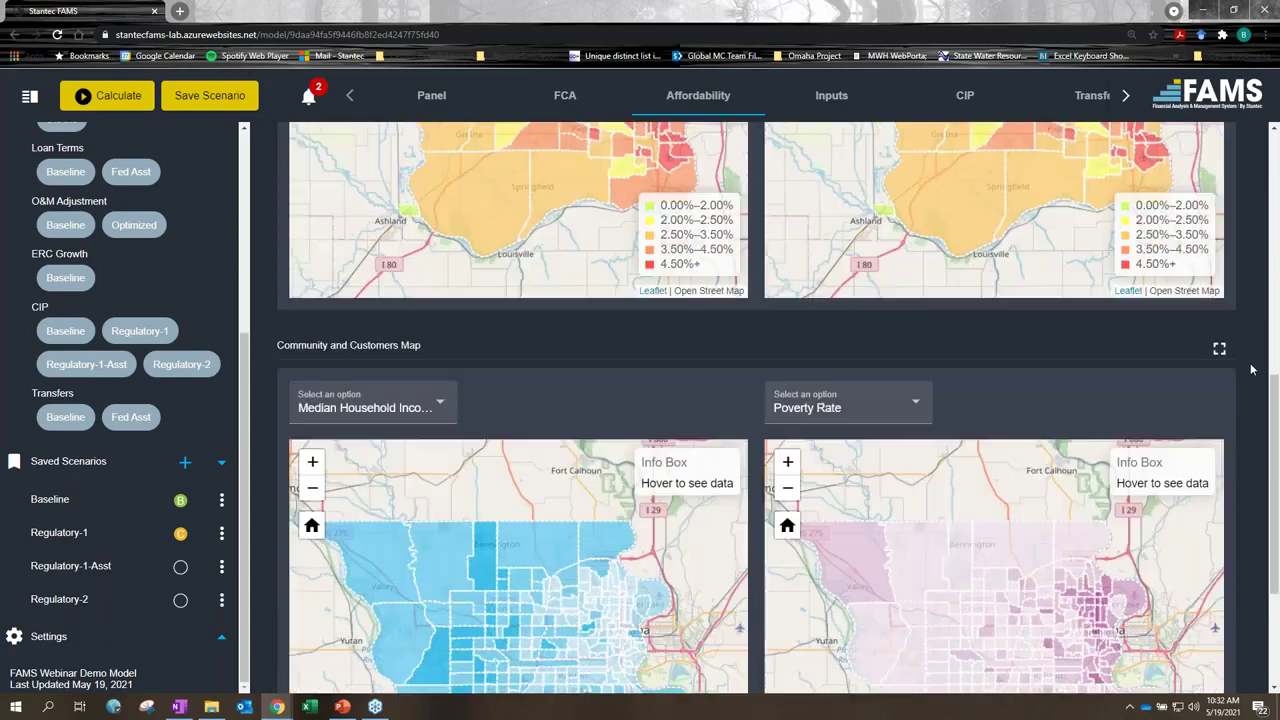
pyautogui.scroll(-2, 1250, 370)
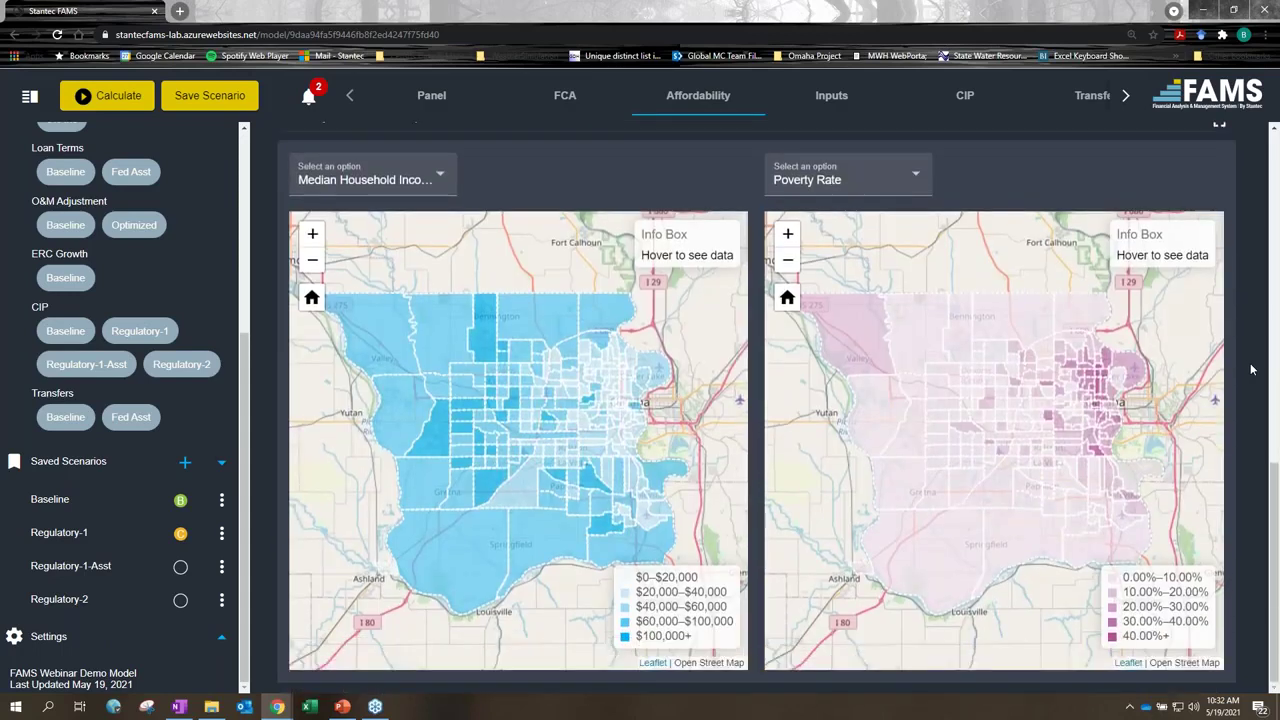
pyautogui.scroll(1, 1250, 370)
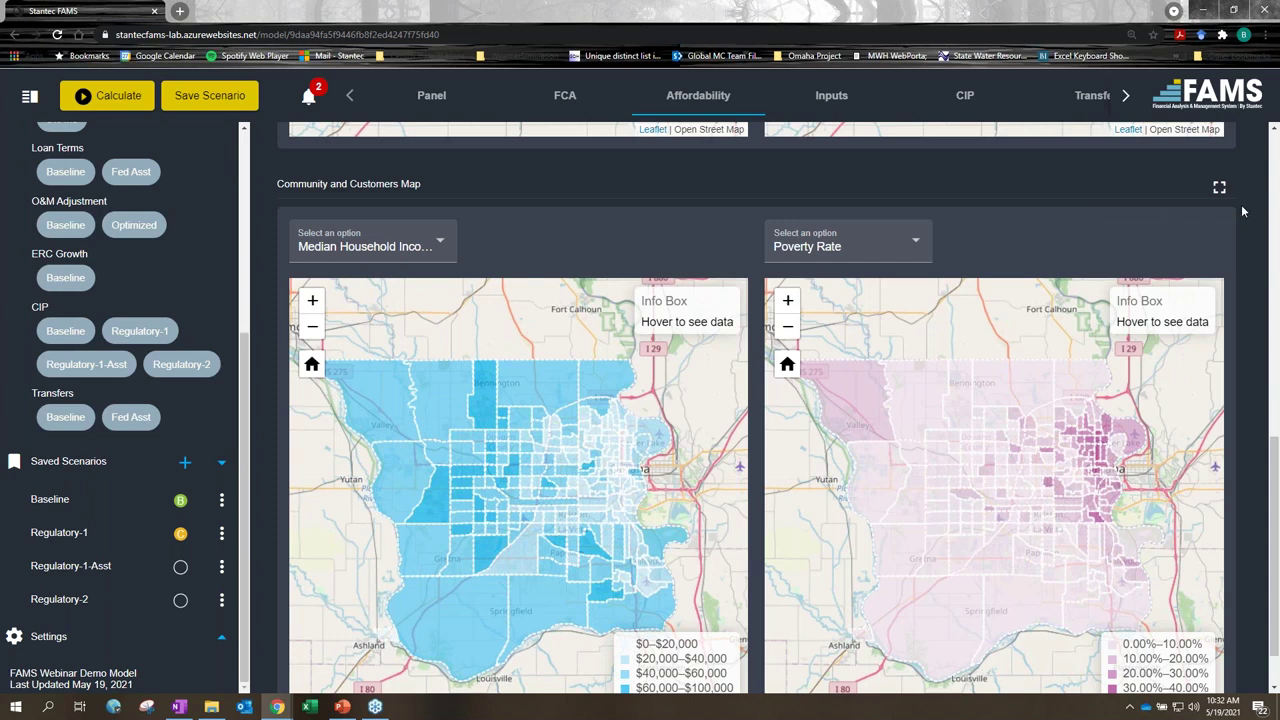
pyautogui.scroll(-1, 1243, 211)
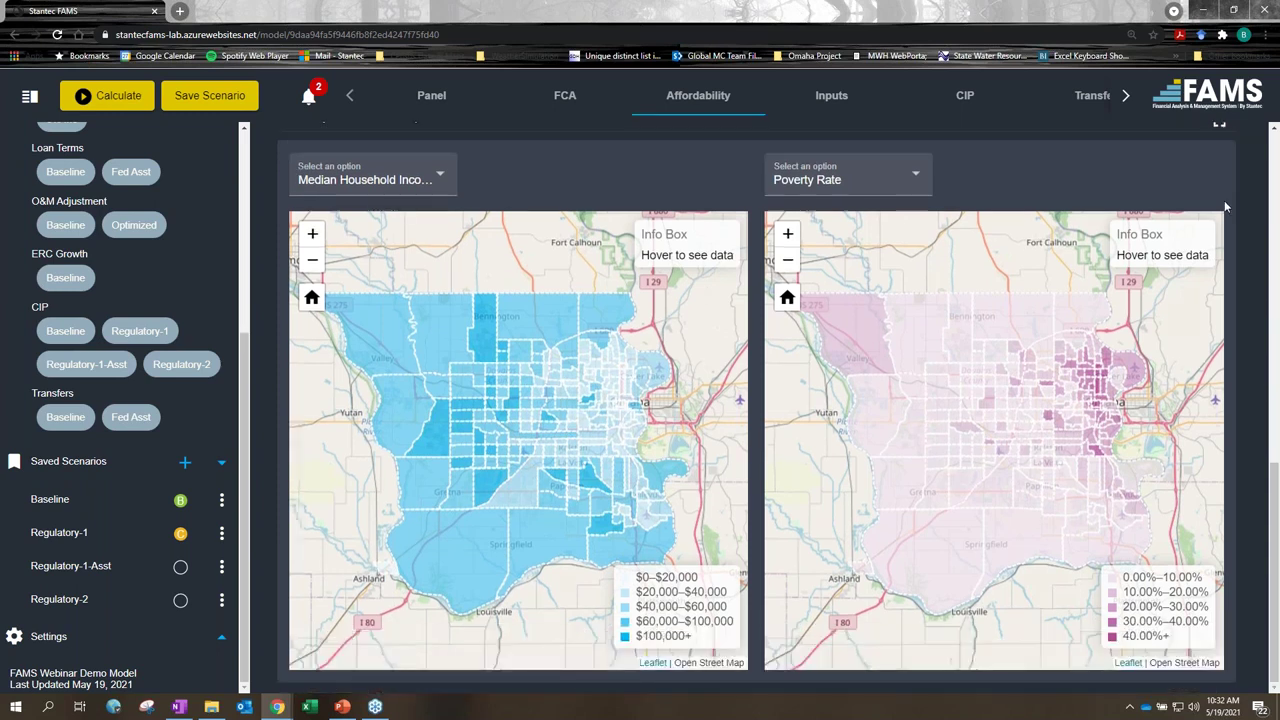
pyautogui.click(895, 180)
pyautogui.scroll(4, 889, 212)
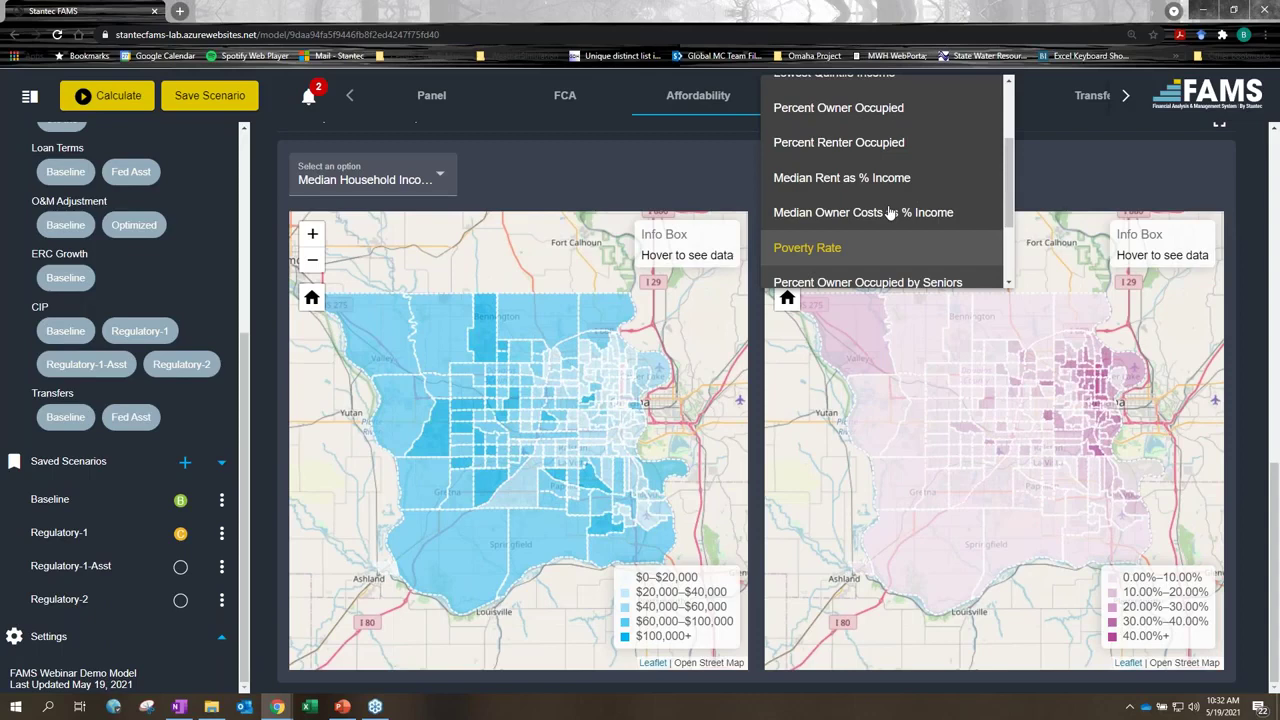
pyautogui.scroll(-2, 885, 175)
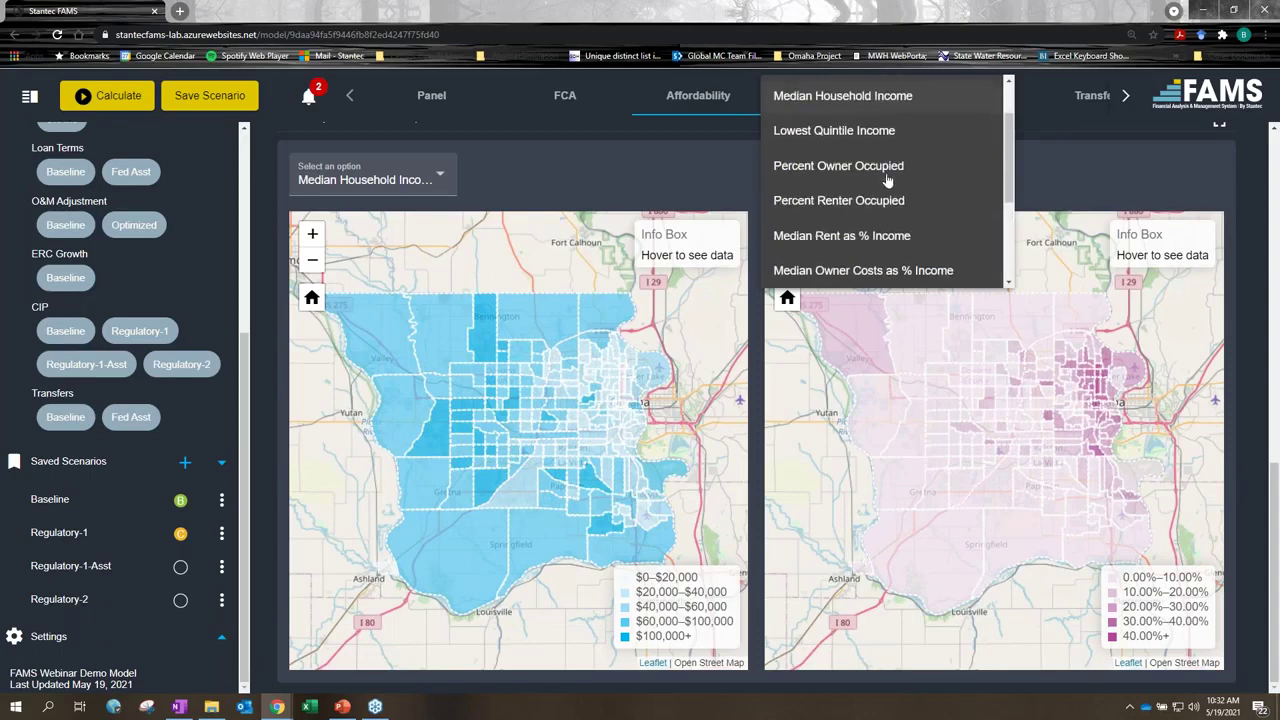
pyautogui.scroll(-3, 930, 162)
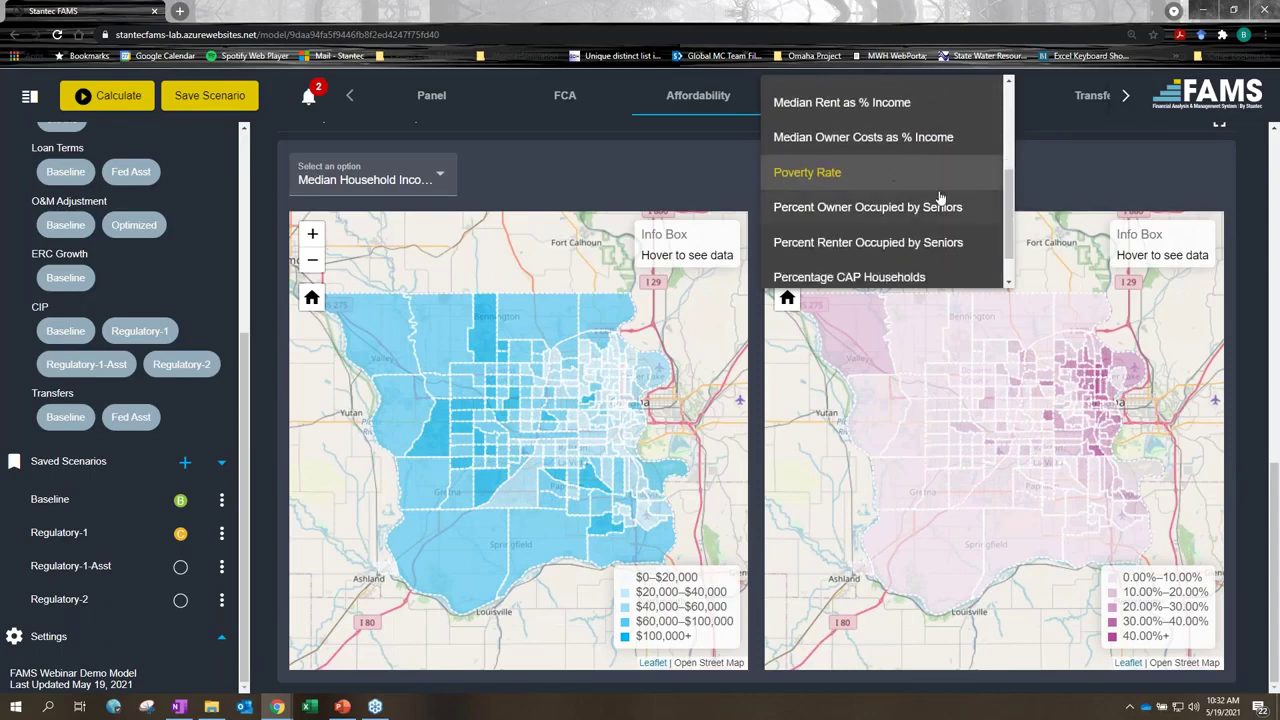
pyautogui.press('Return')
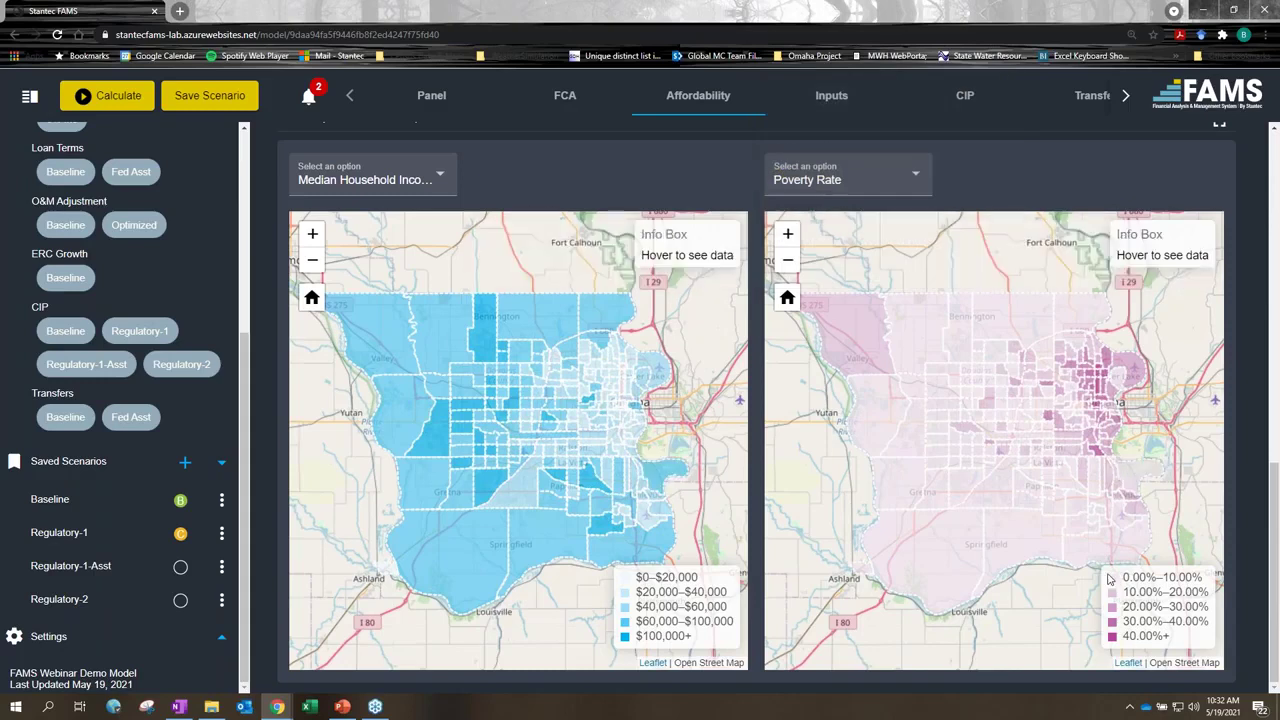
pyautogui.scroll(2, 1090, 375)
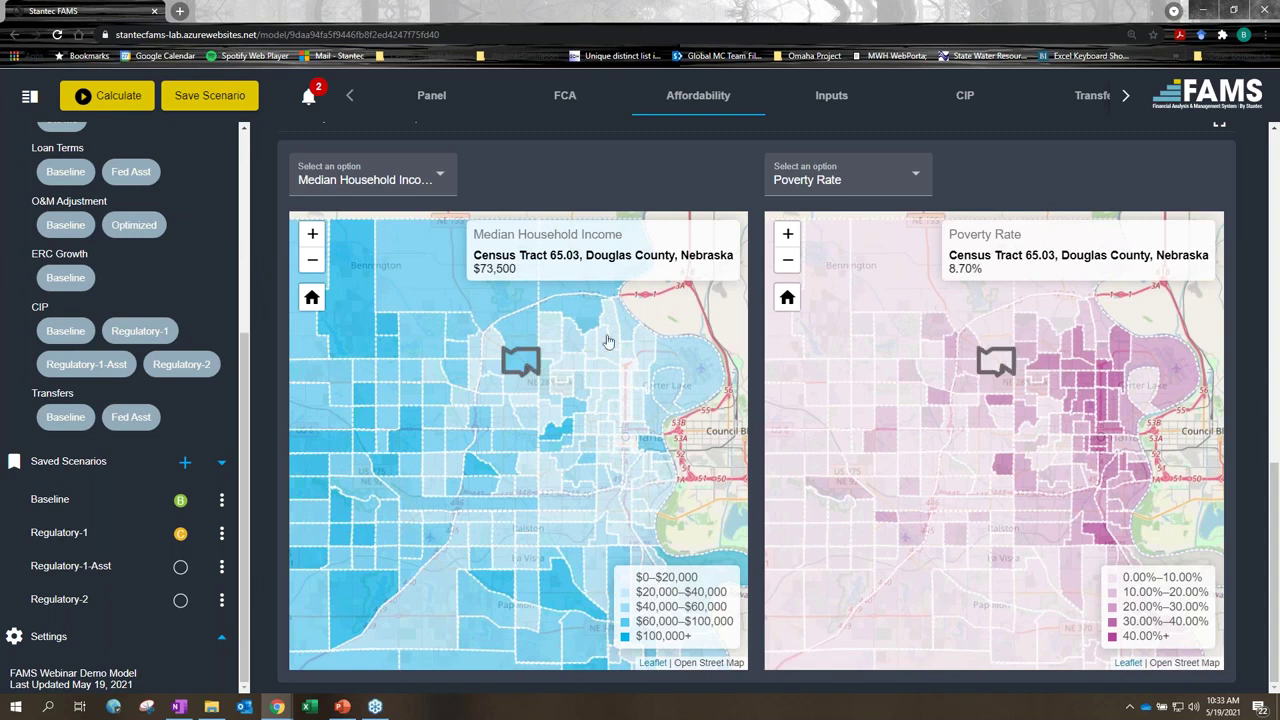
pyautogui.click(845, 185)
pyautogui.scroll(-1, 889, 229)
pyautogui.scroll(3, 889, 228)
pyautogui.scroll(2, 889, 226)
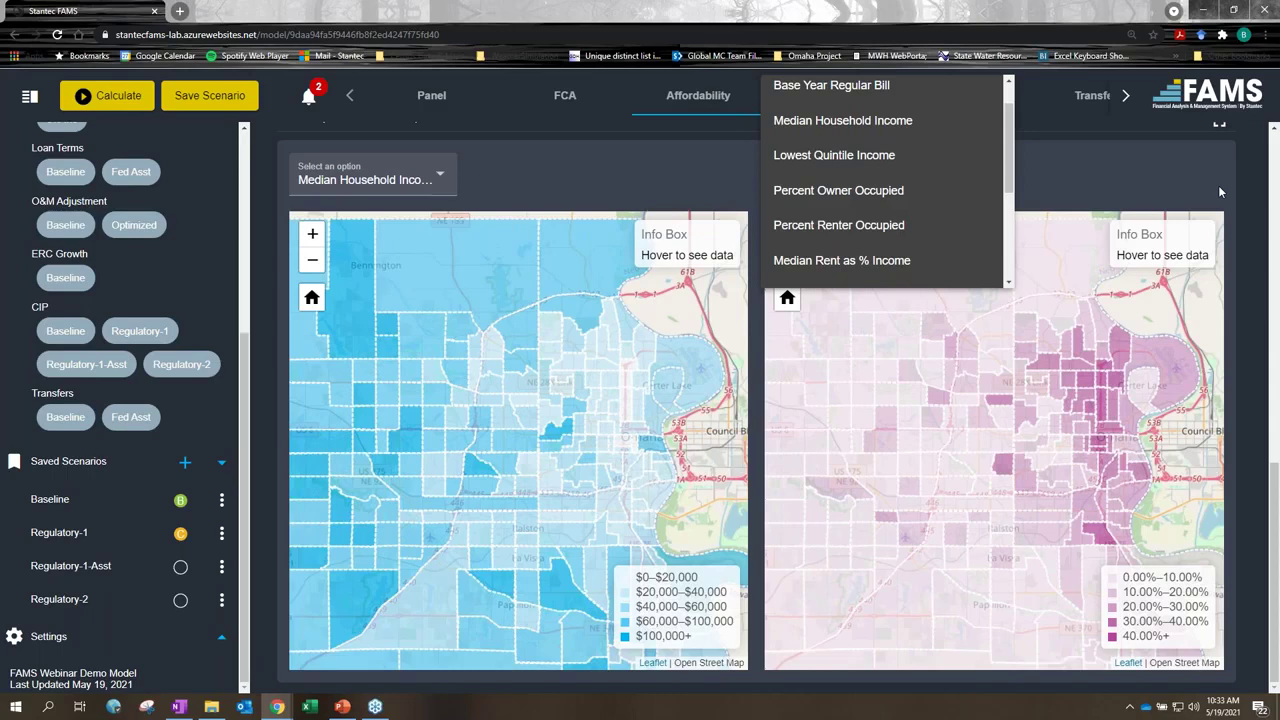
pyautogui.click(1230, 182)
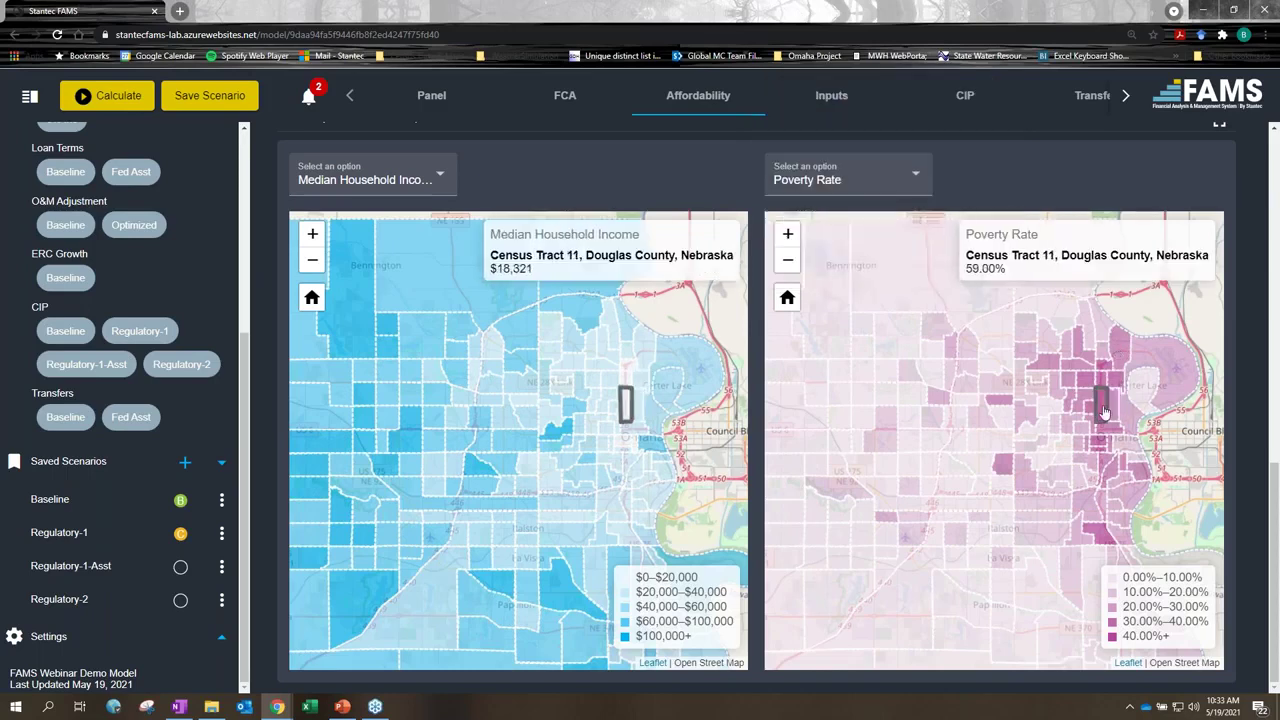
# Step: Open Census Tract 11's details and highlight its $727.66 Base Year CAP Bill and 146 assistance households
pyautogui.click(1104, 412)
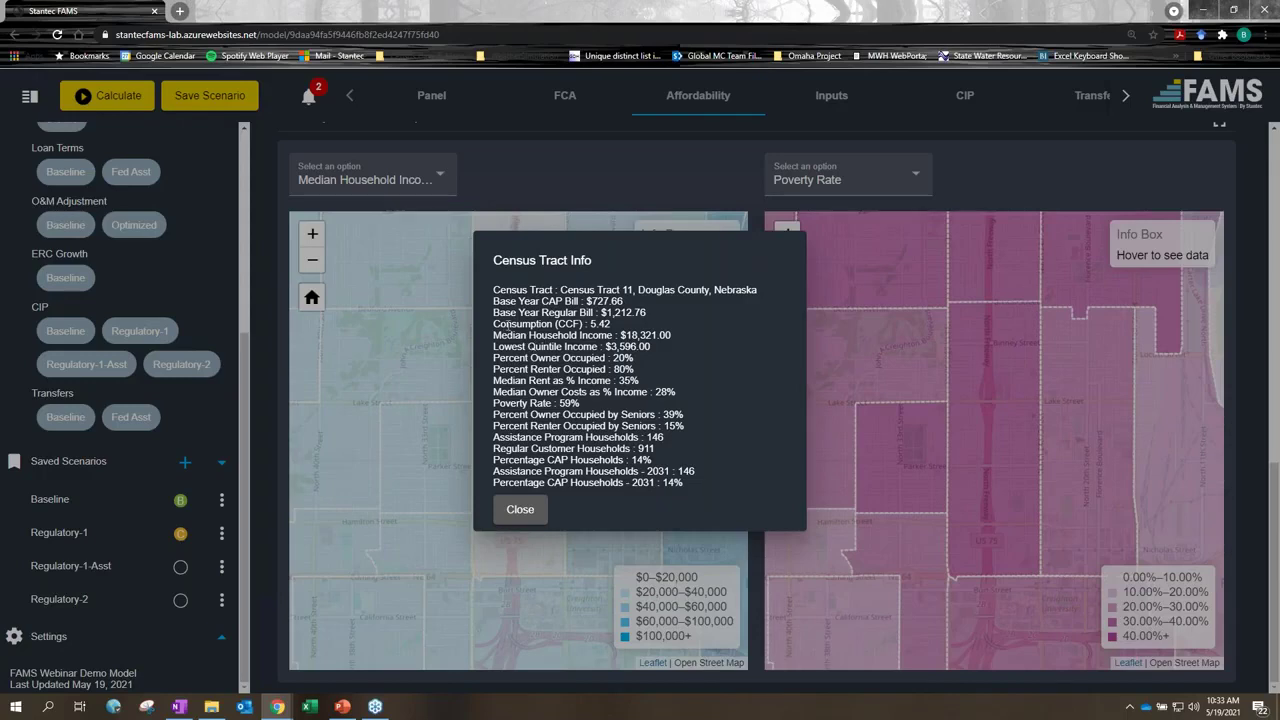
pyautogui.moveTo(506, 324); pyautogui.dragTo(576, 325)
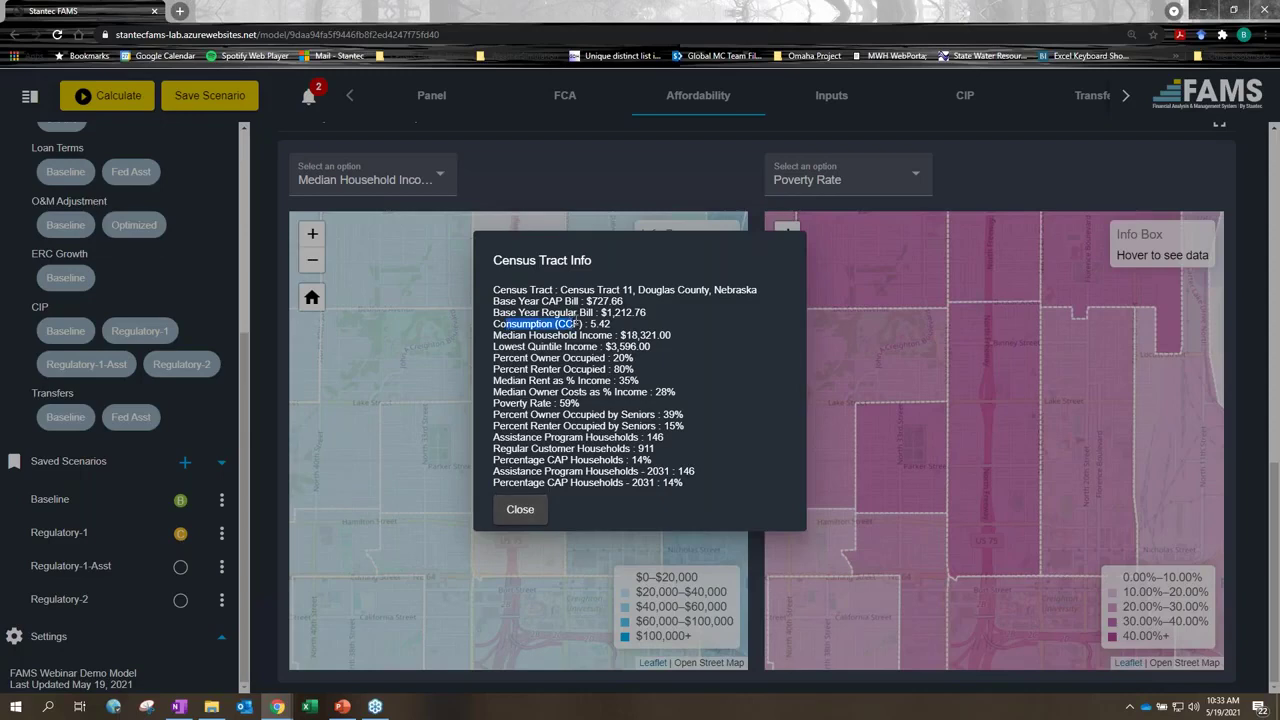
pyautogui.click(604, 325)
pyautogui.moveTo(586, 301); pyautogui.dragTo(623, 301)
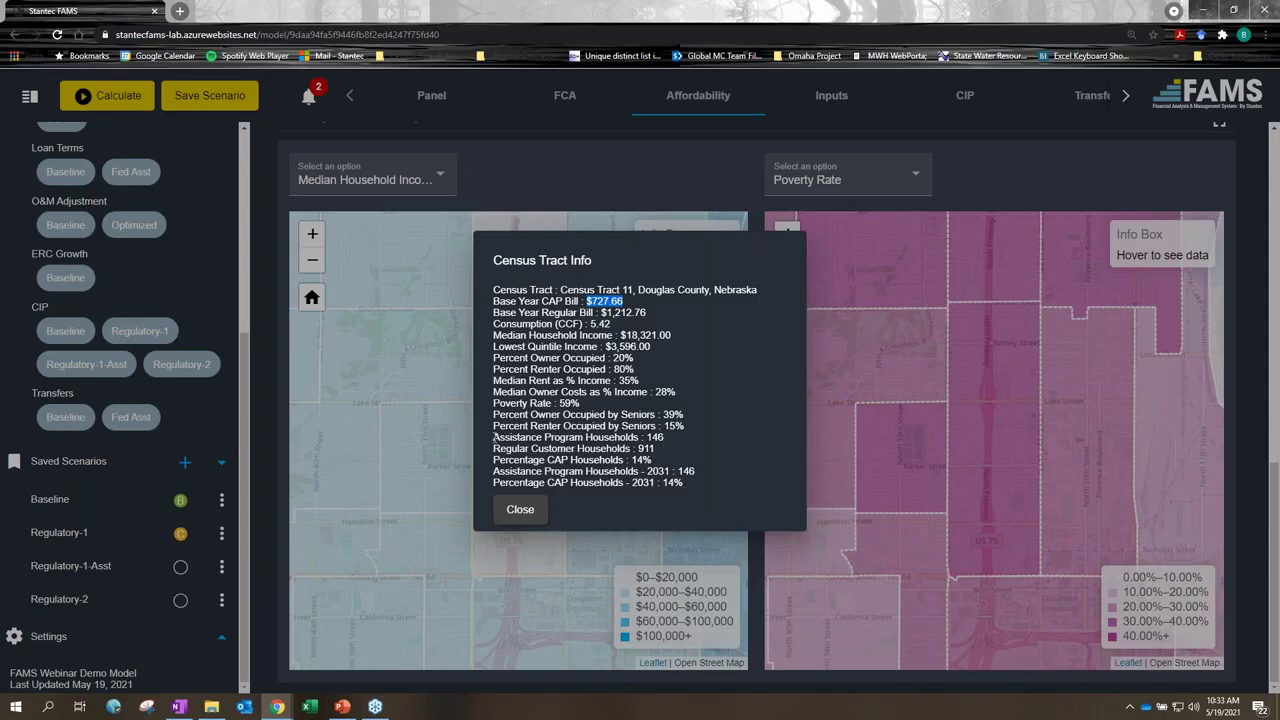
pyautogui.moveTo(494, 437); pyautogui.dragTo(662, 438)
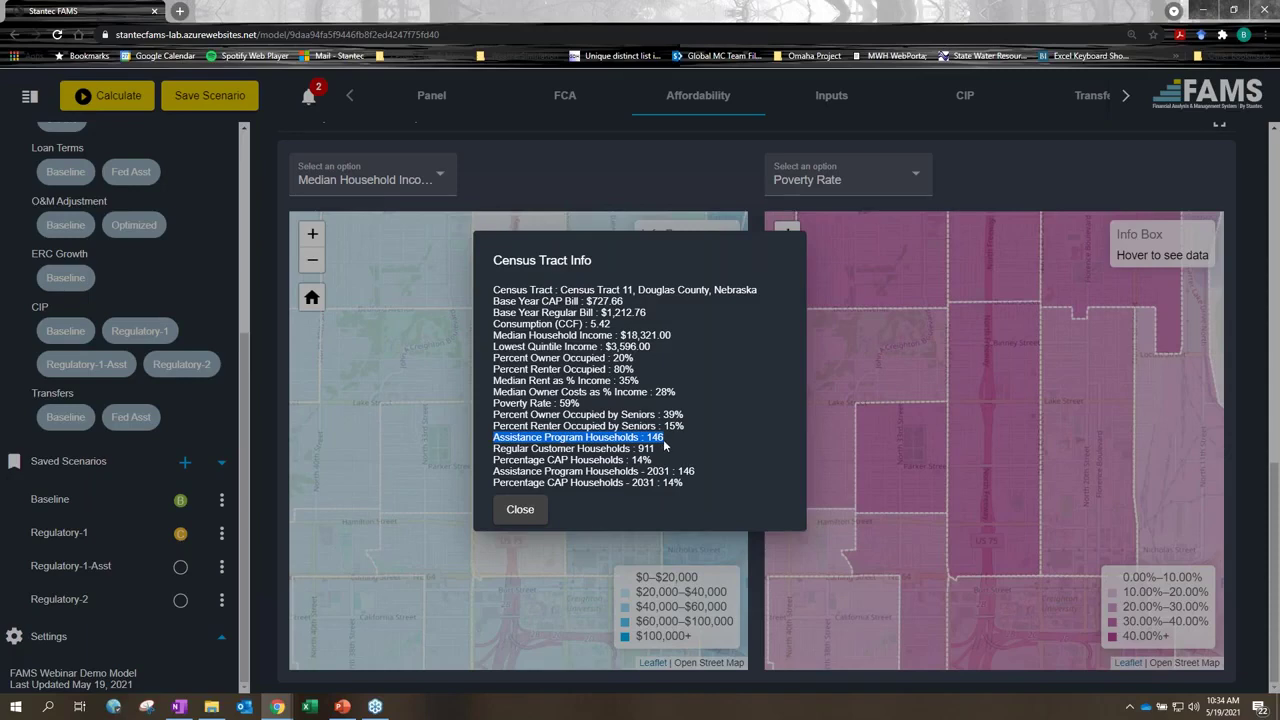
pyautogui.click(544, 448)
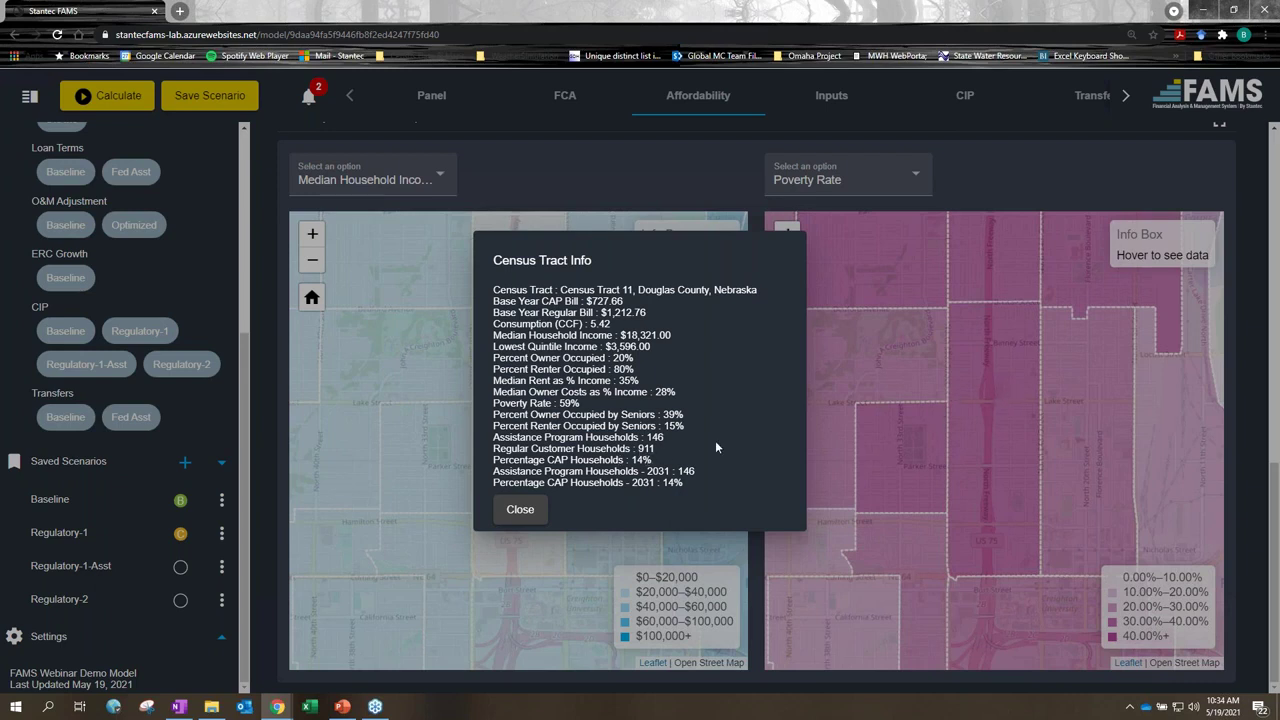
# Step: Close the tract details and collapse Bill/MHI to one row (2.9% FY 2021 to 5.4% FY 2031)
pyautogui.click(520, 510)
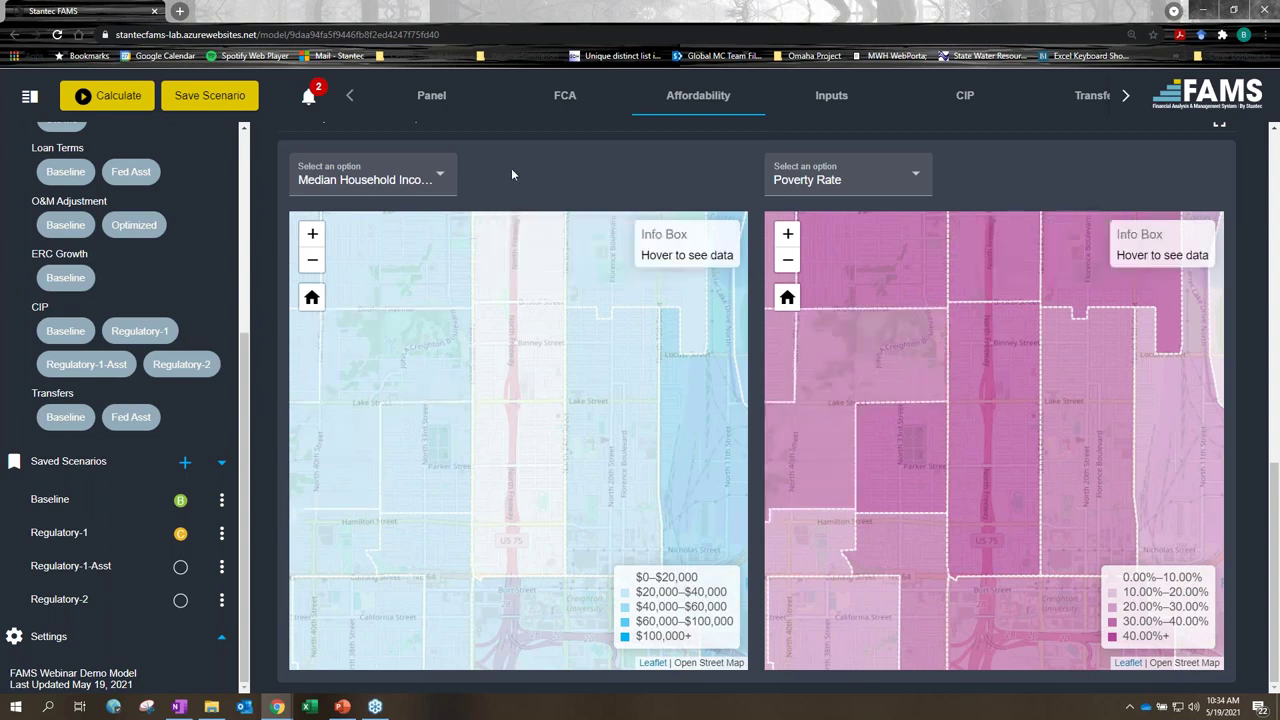
pyautogui.scroll(6, 1240, 192)
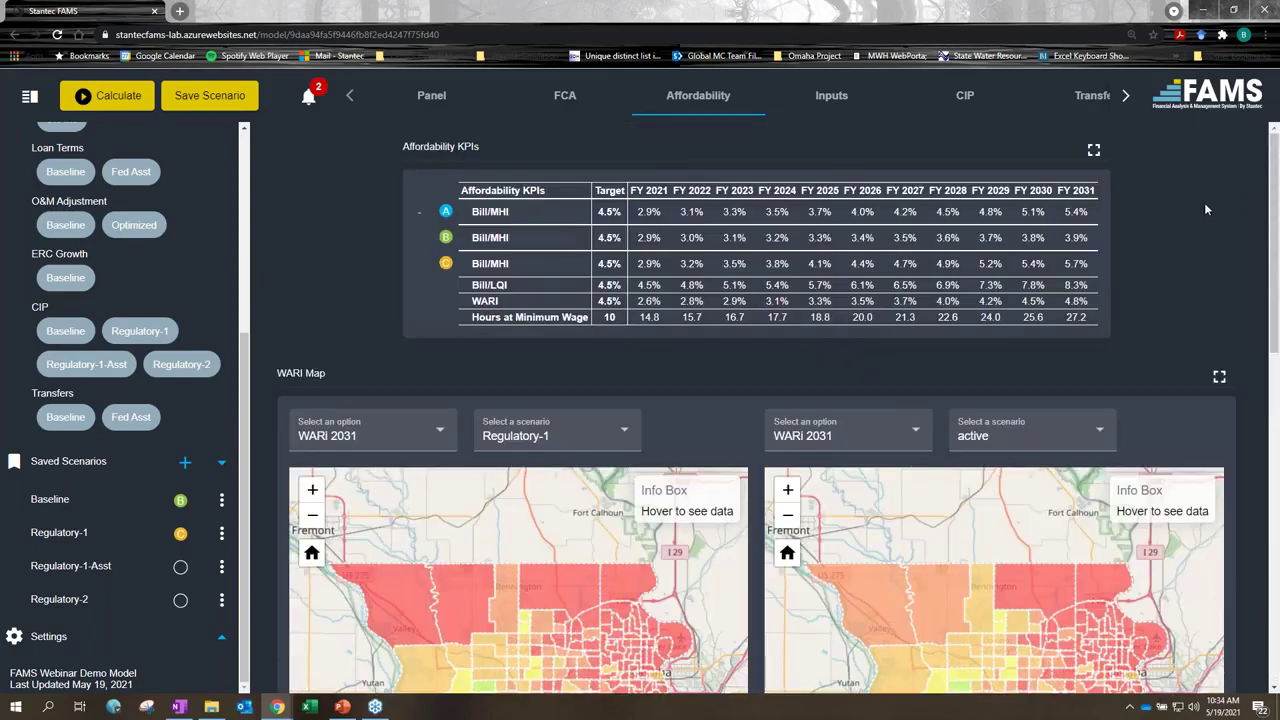
pyautogui.click(420, 211)
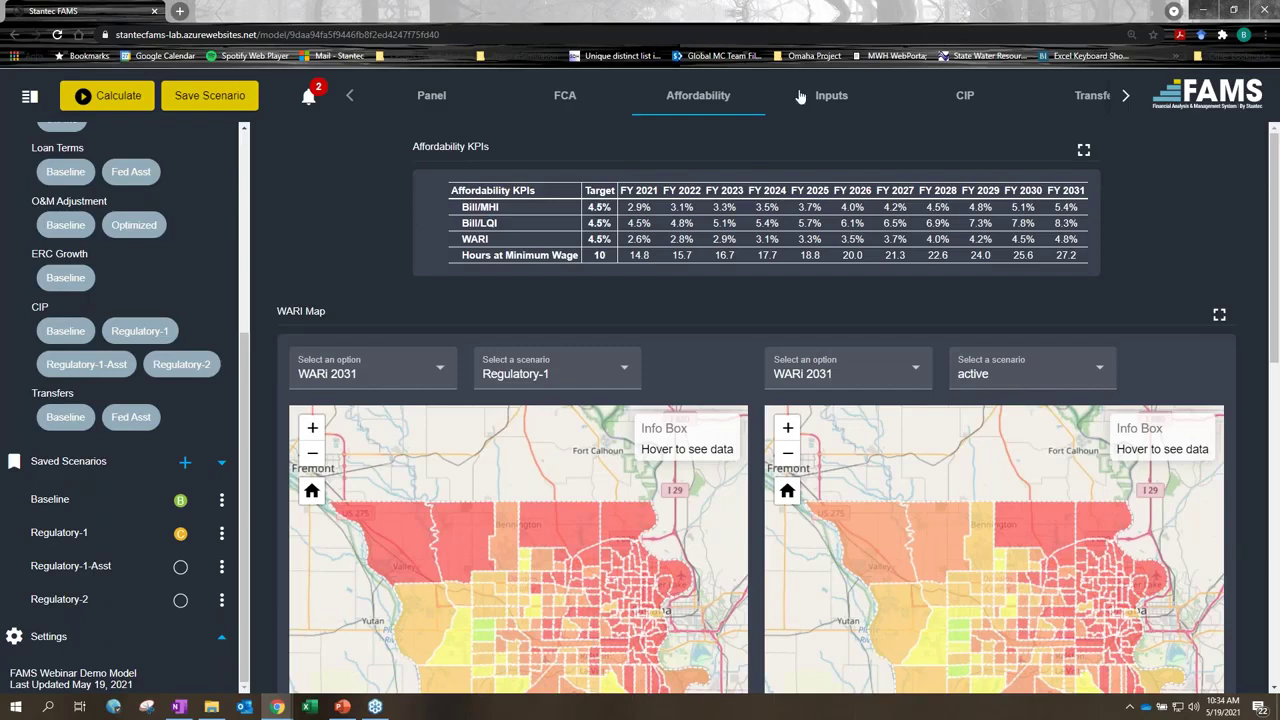
# Step: On the forecast Inputs page, set Assistance Program Participation Adj. to 5.00% for all periods
pyautogui.click(828, 100)
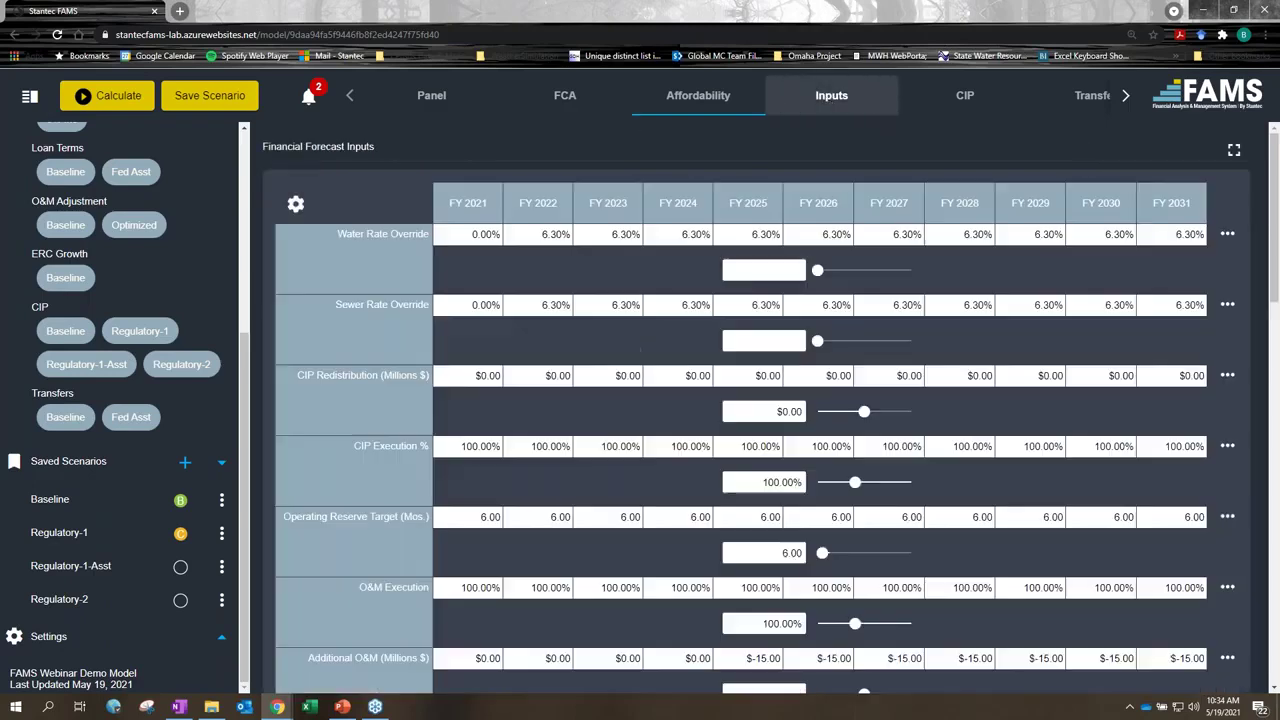
pyautogui.scroll(-3, 850, 347)
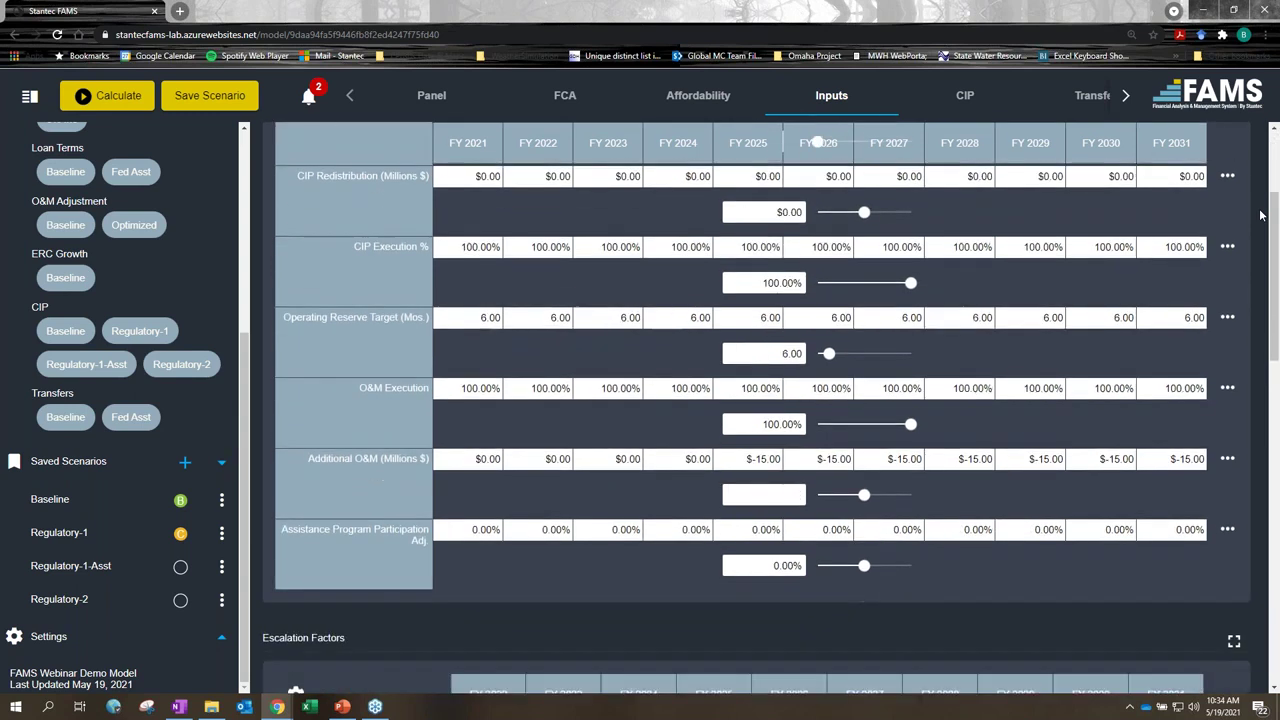
pyautogui.moveTo(286, 468)
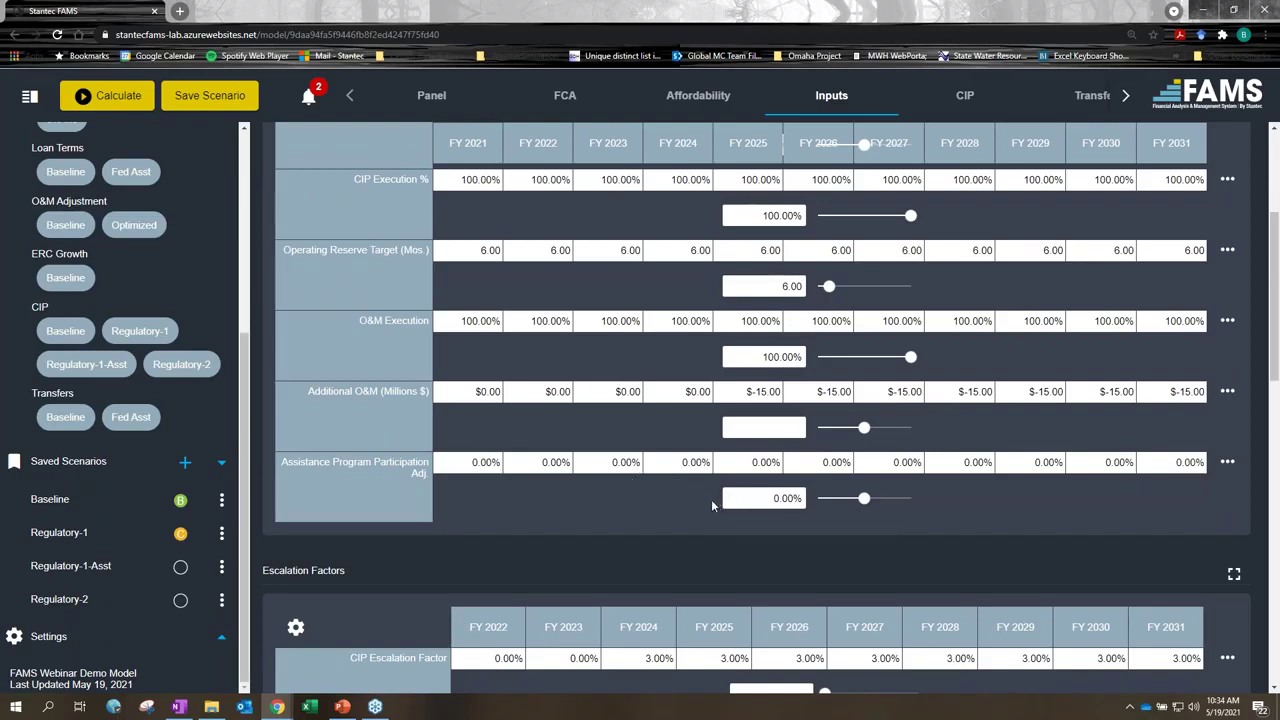
pyautogui.doubleClick(789, 498)
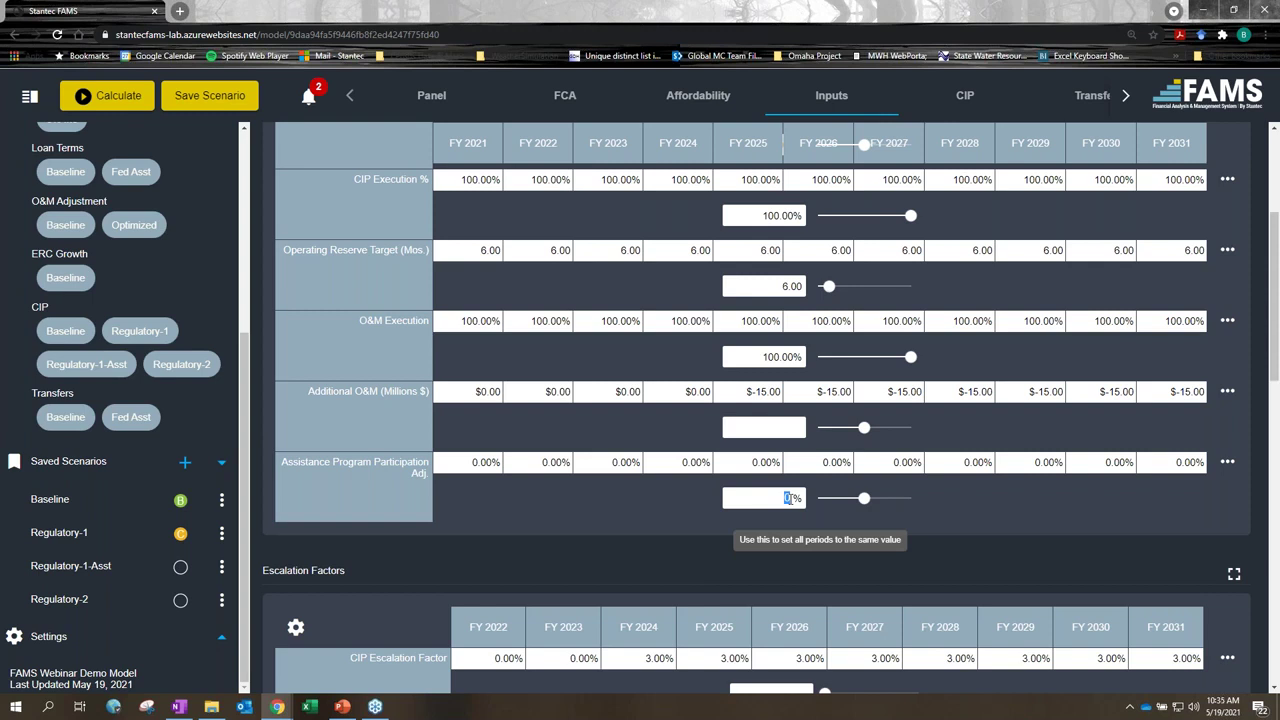
pyautogui.write('5')
# Step: Override the participation adjustment to 0.00% for FY 2021 and FY 2022
pyautogui.doubleClick(472, 462)
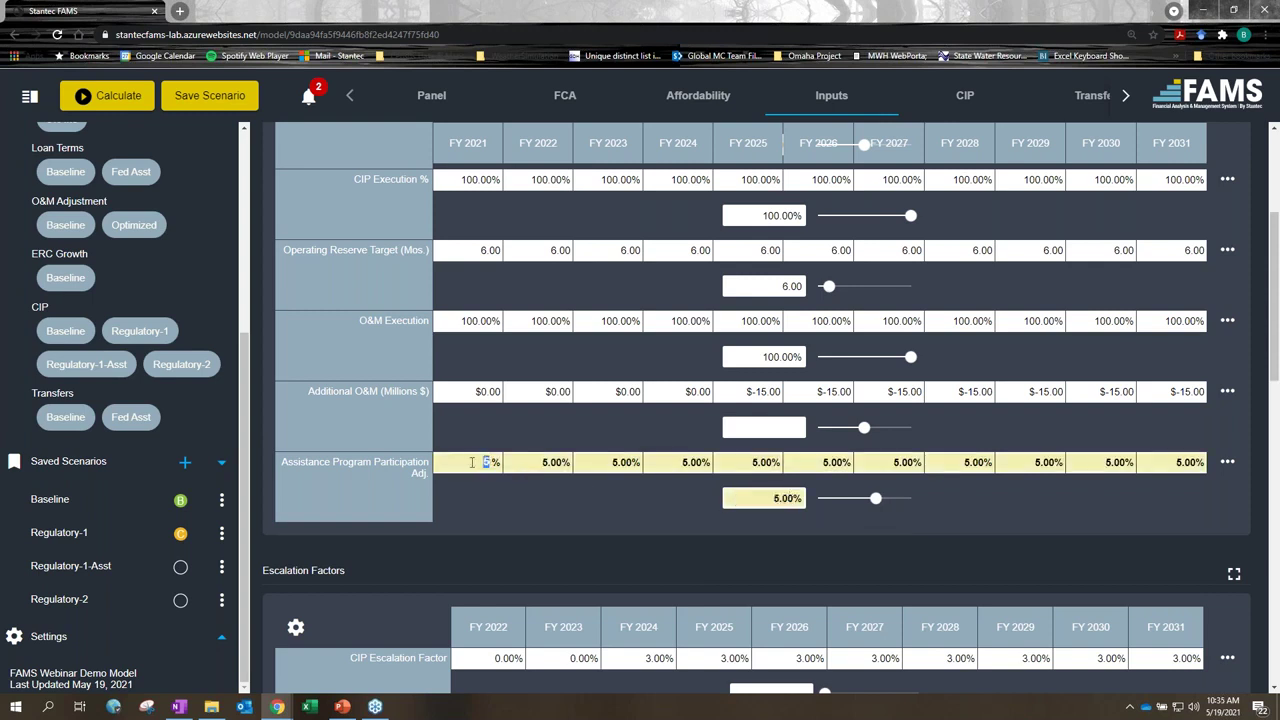
pyautogui.write('0')
pyautogui.doubleClick(548, 461)
pyautogui.write('0')
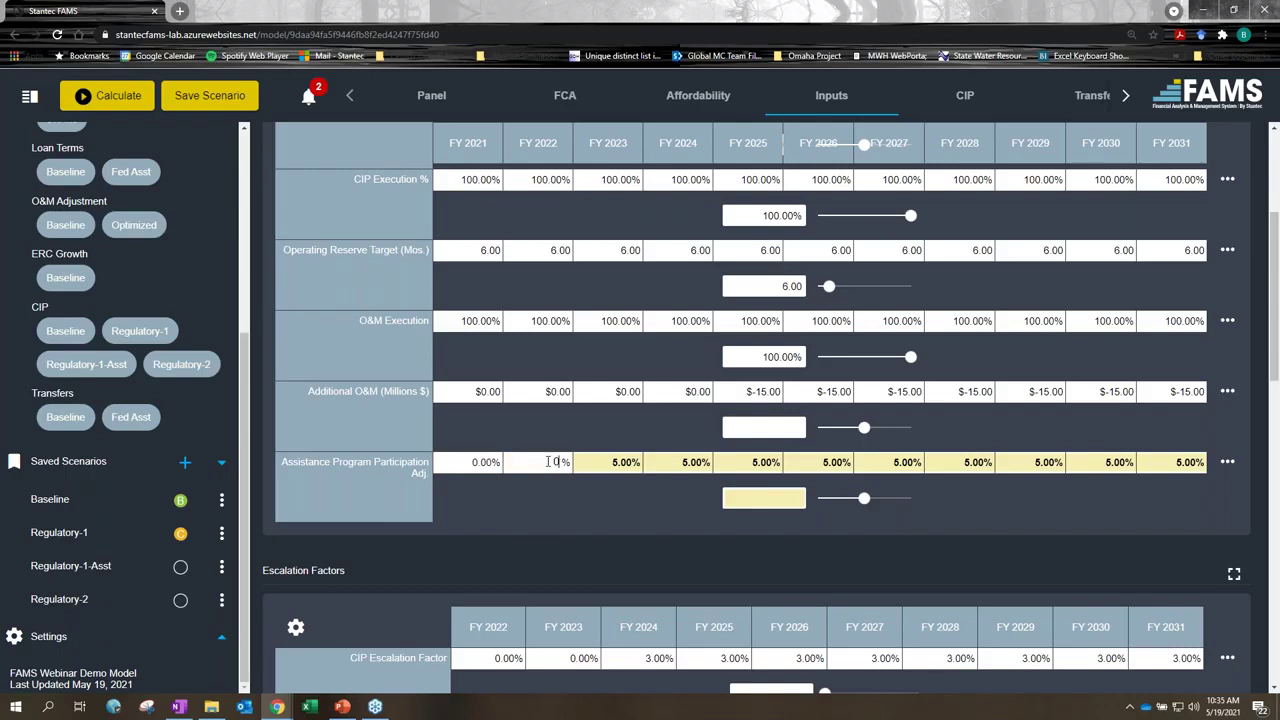
pyautogui.click(570, 518)
# Step: Drop the Baseline and Regulatory-1 comparisons, recalculate the model, and view the Affordability KPIs page
pyautogui.click(435, 97)
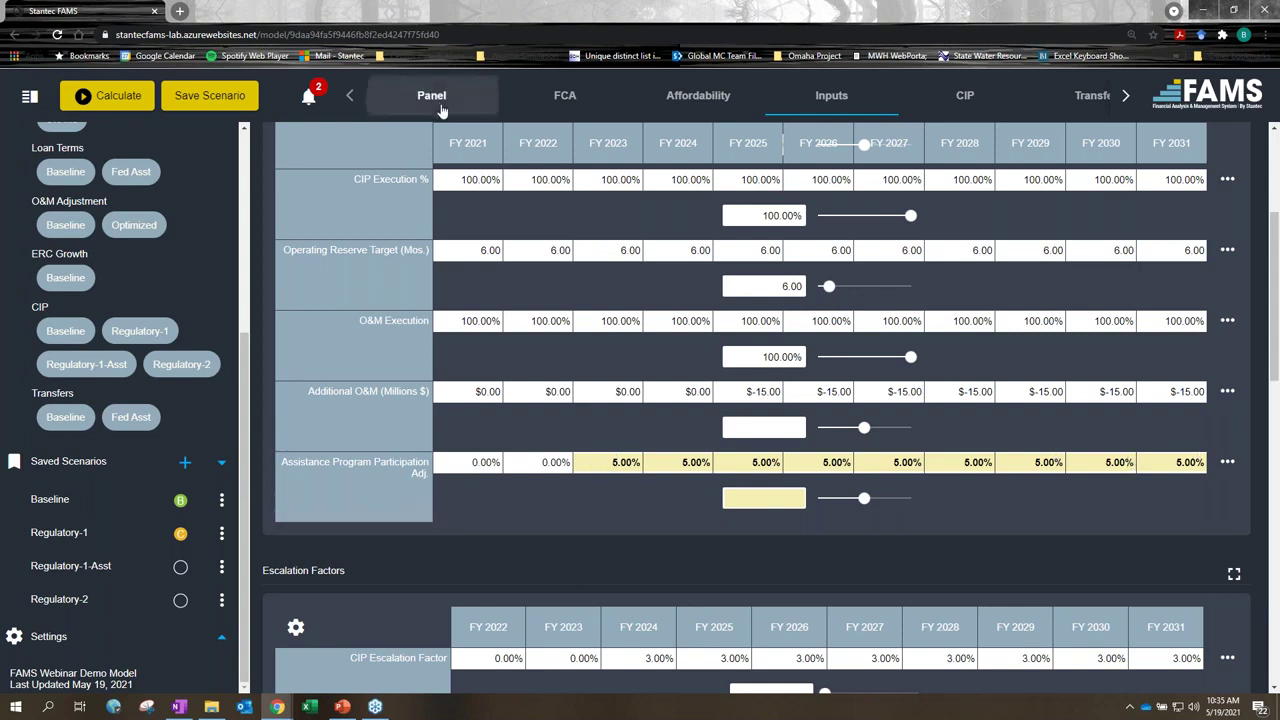
pyautogui.scroll(3, 296, 316)
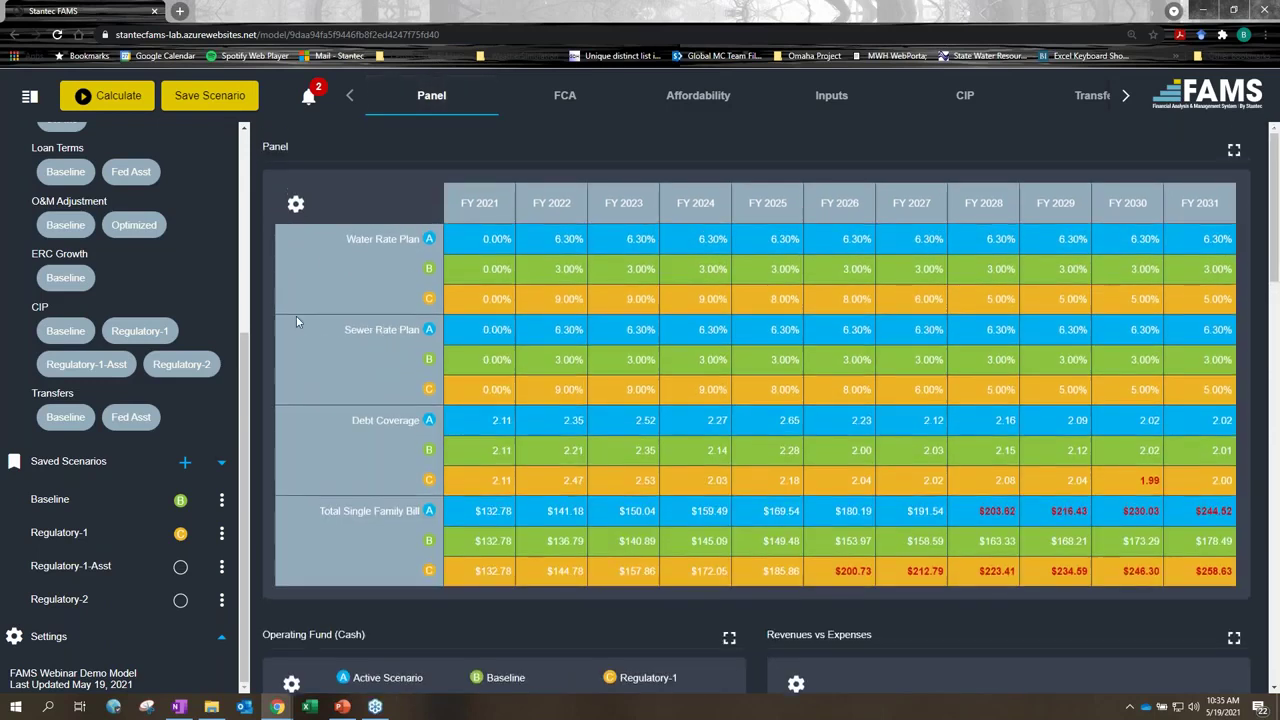
pyautogui.click(180, 499)
pyautogui.click(180, 535)
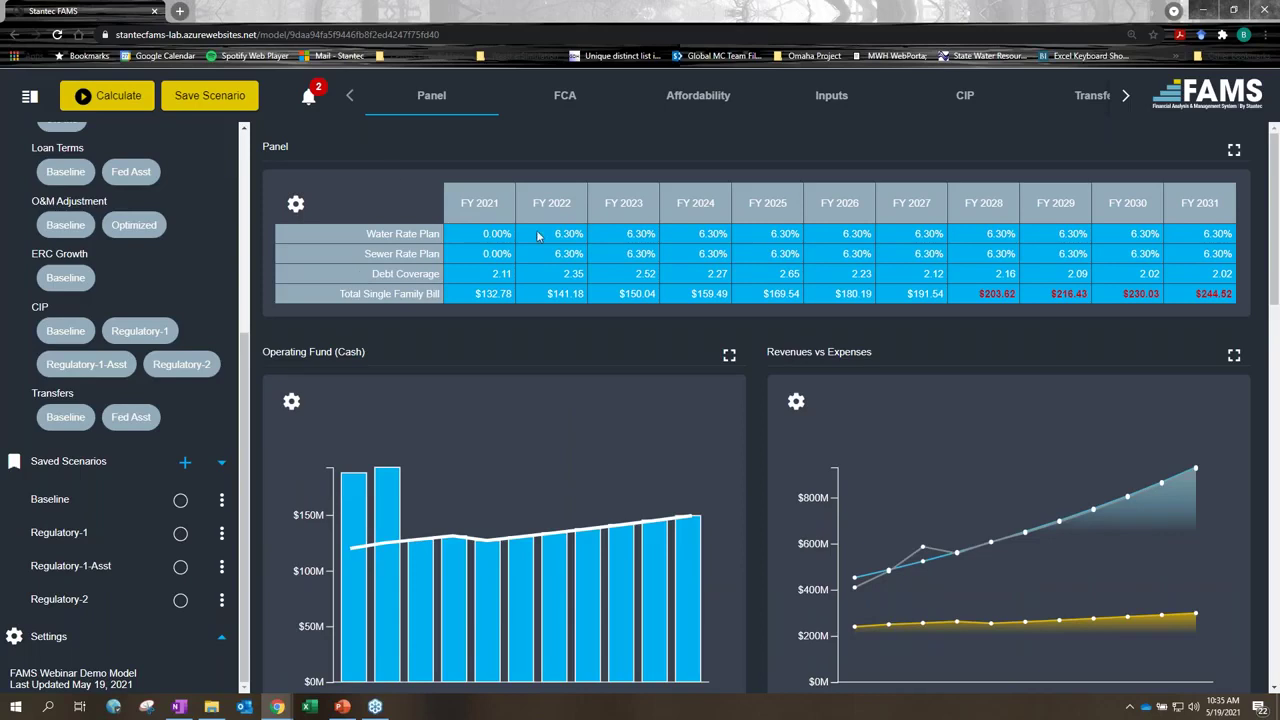
pyautogui.click(120, 100)
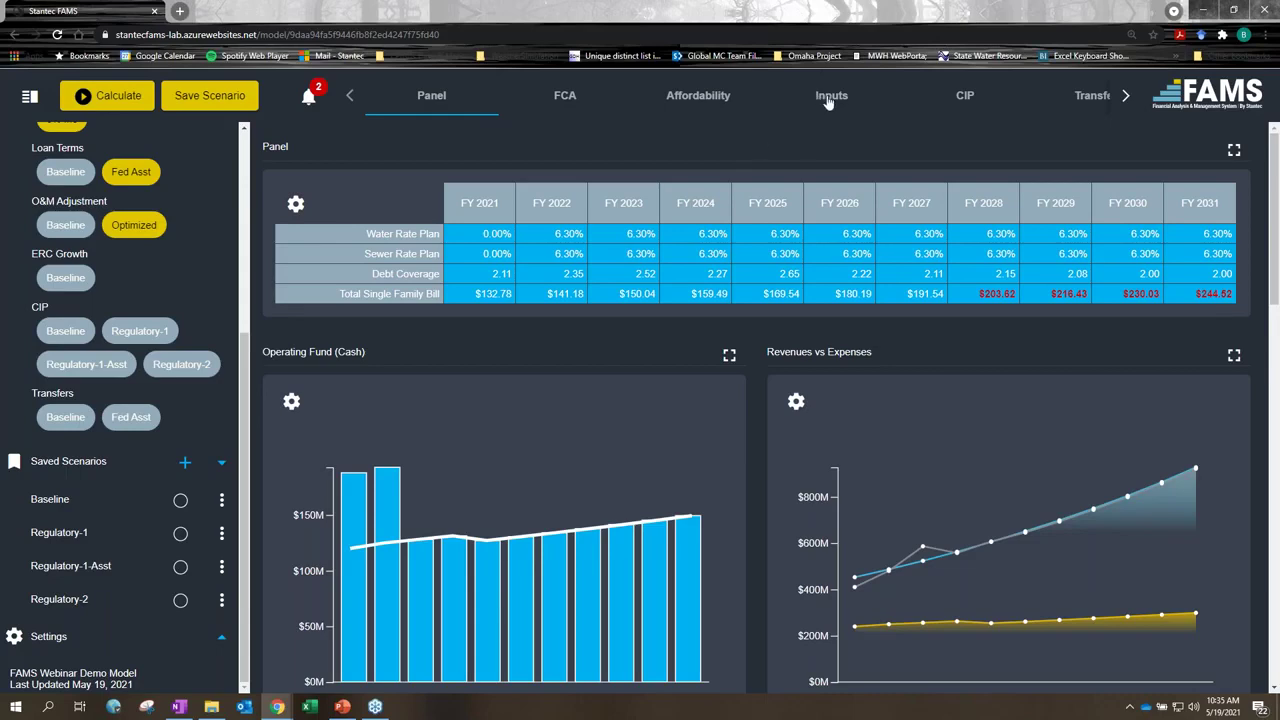
pyautogui.click(663, 99)
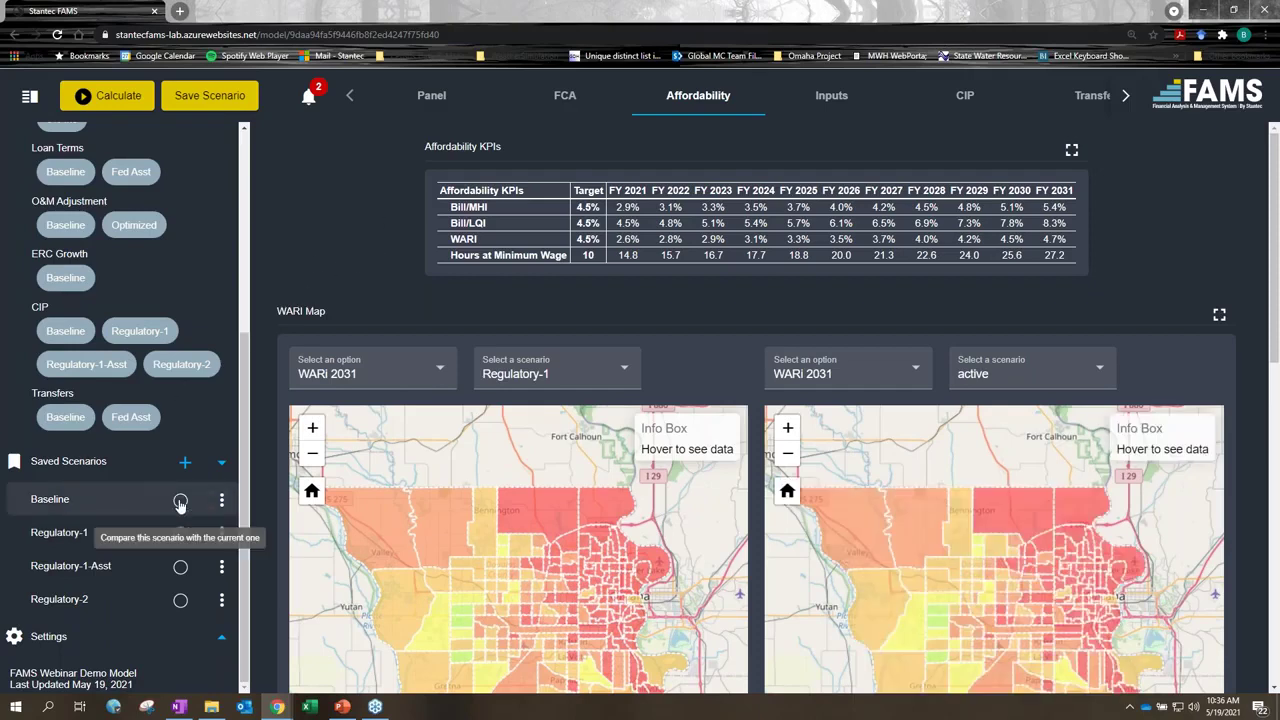
# Step: Add Regulatory-2 as comparison scenario B and split Bill/MHI, Bill/LQI and WARI into A/B rows
pyautogui.click(180, 599)
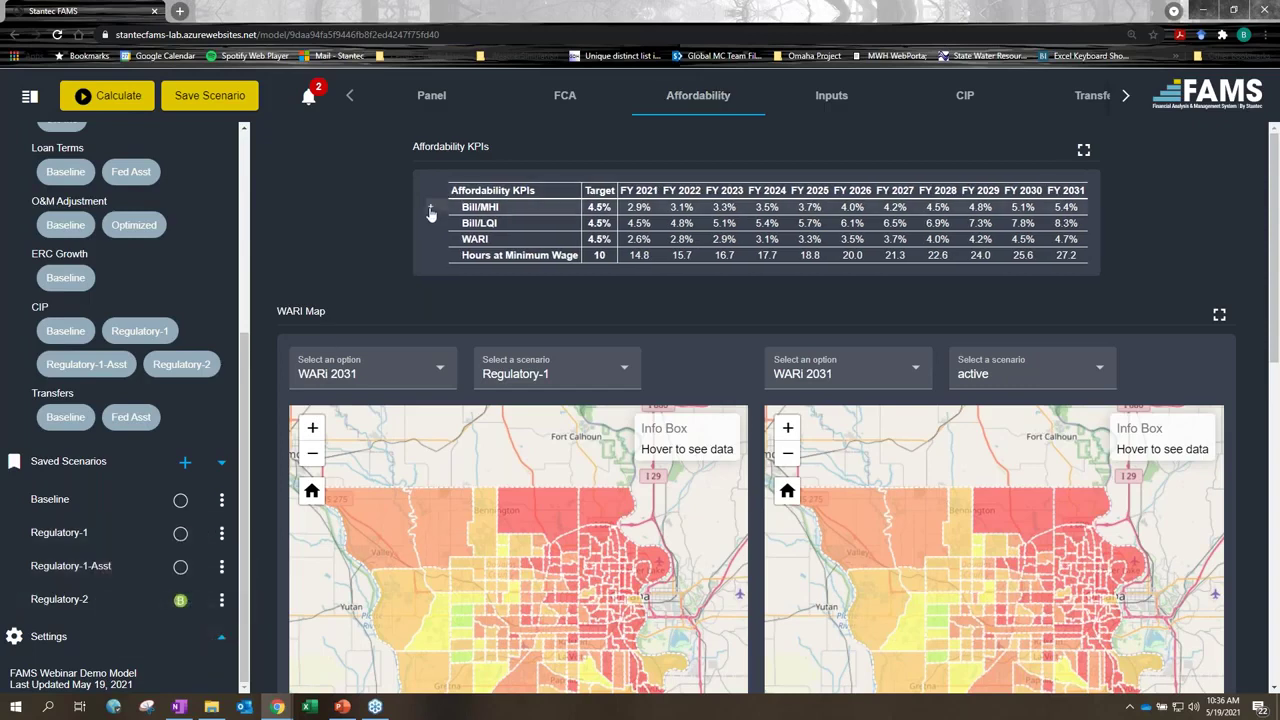
pyautogui.click(429, 207)
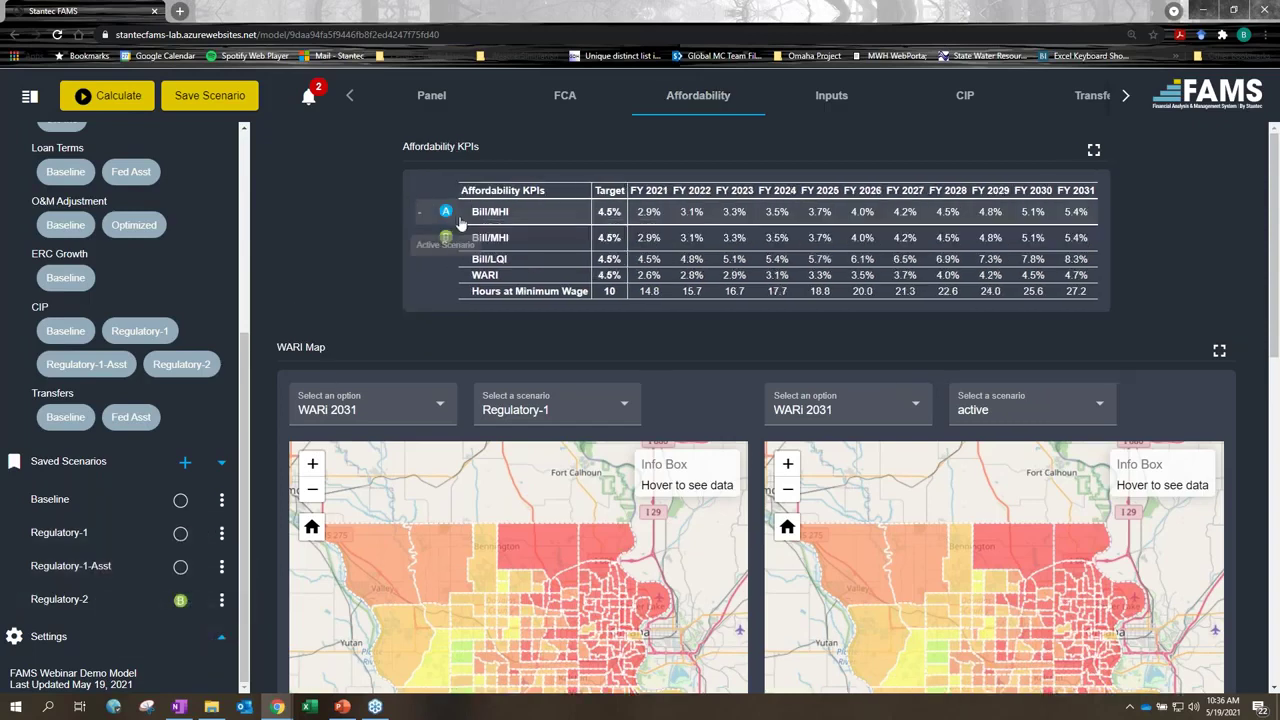
pyautogui.click(421, 262)
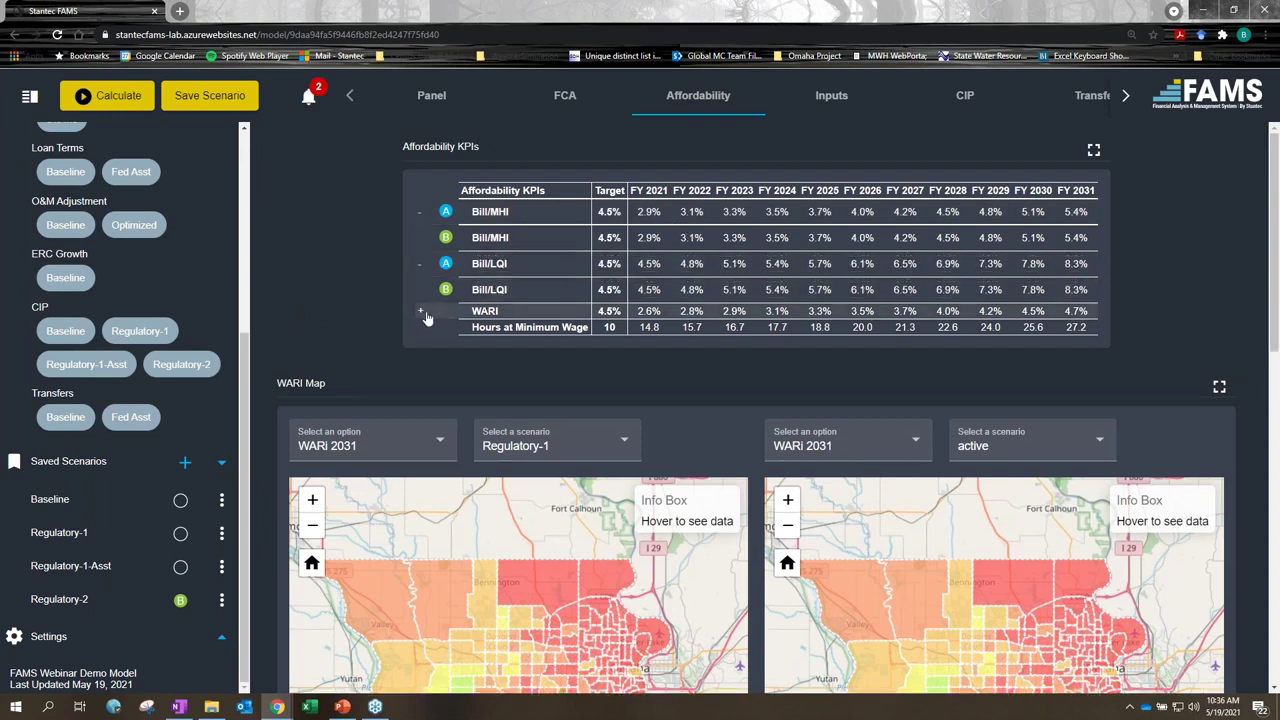
pyautogui.click(422, 313)
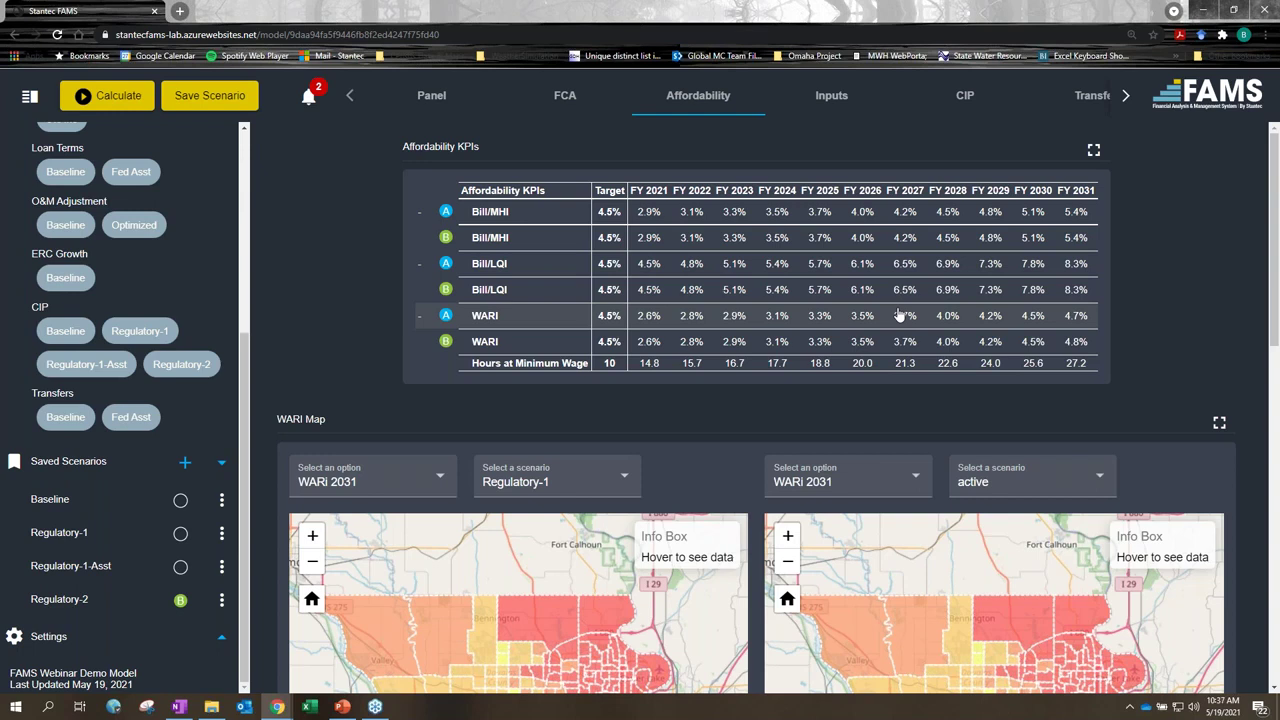
# Step: Collapse the WARI, Bill/LQI and Bill/MHI rows back to single rows
pyautogui.click(419, 316)
pyautogui.click(418, 266)
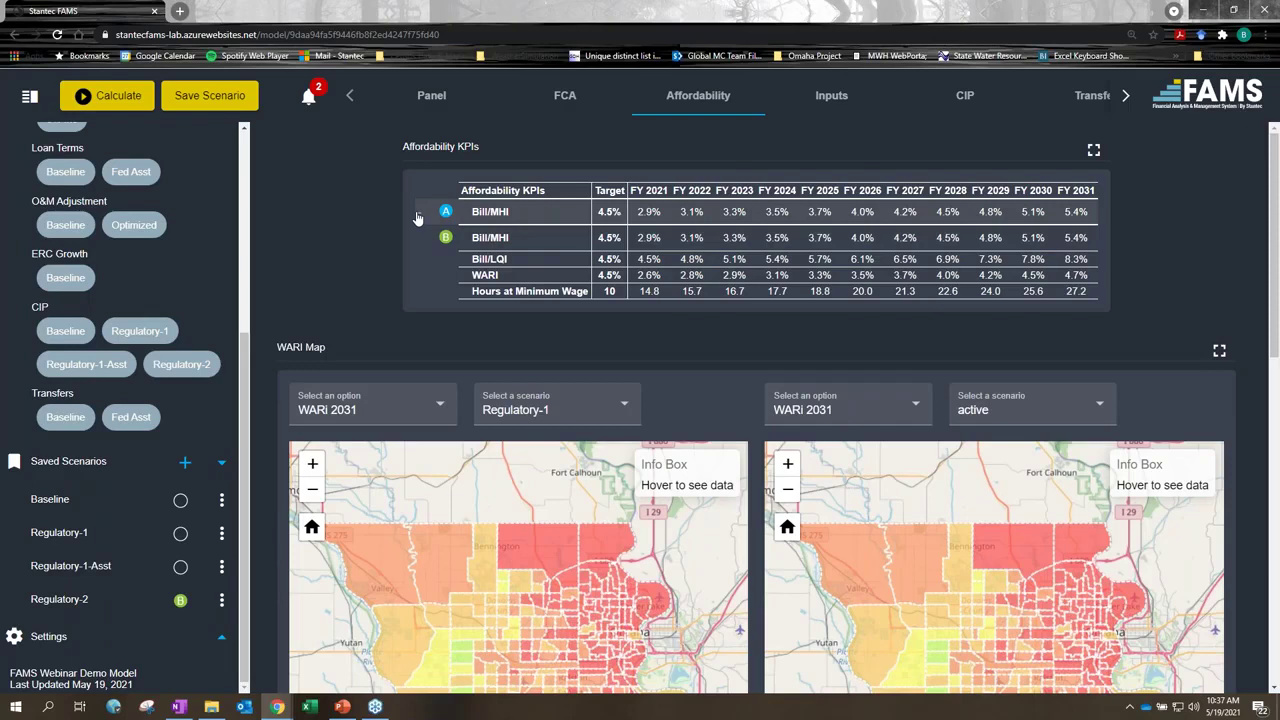
pyautogui.click(418, 216)
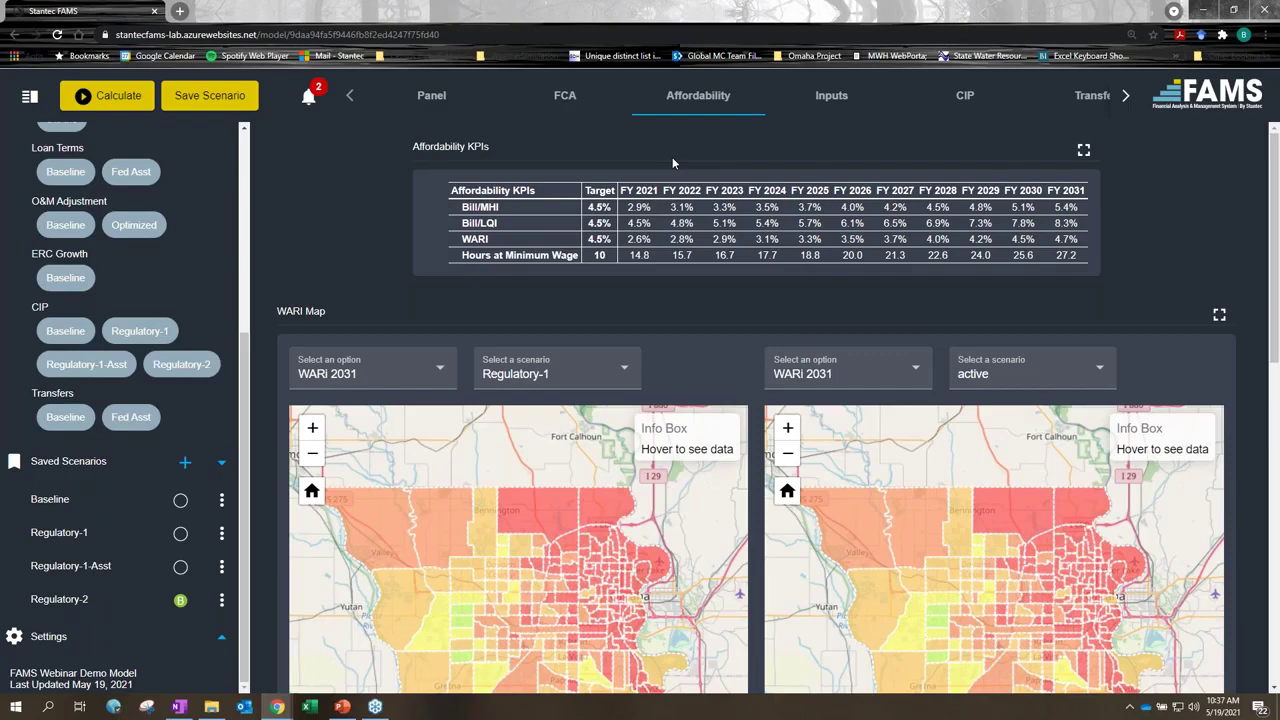
# Step: Open the FCA page with the control pane collapsed and review the EPA Burden and Cost per Household indicators
pyautogui.click(566, 97)
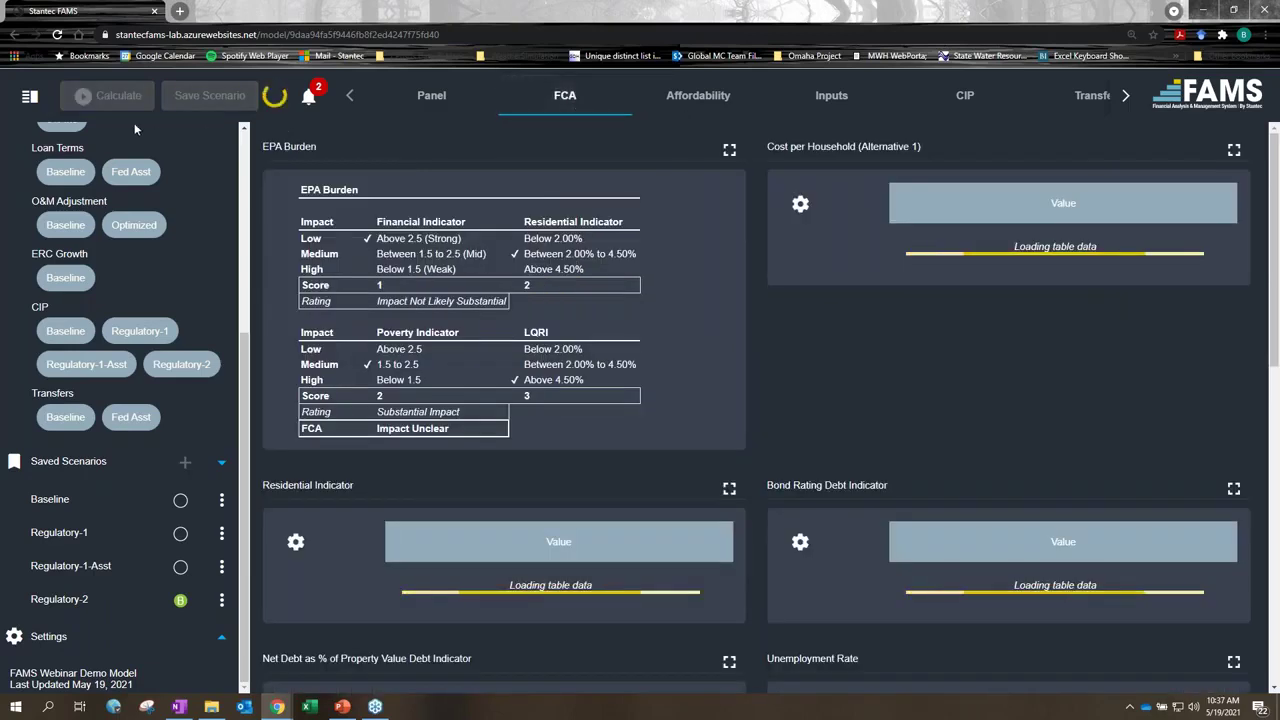
pyautogui.click(28, 102)
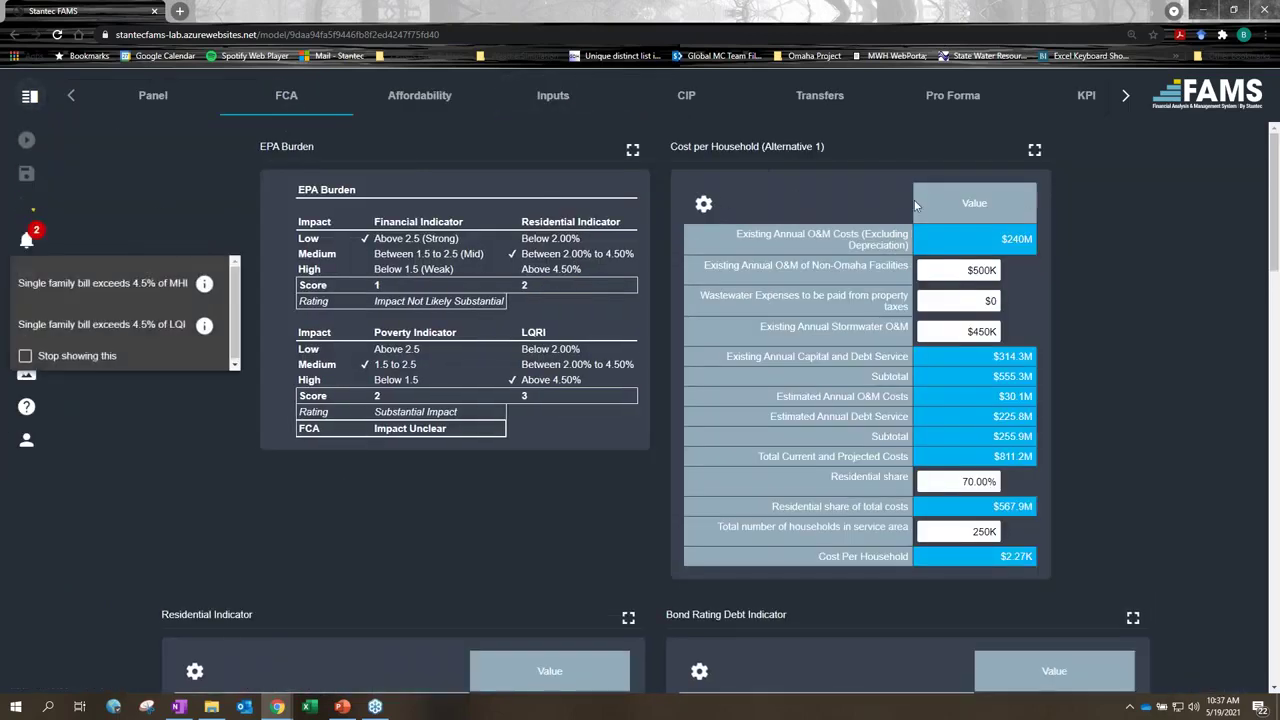
pyautogui.click(25, 355)
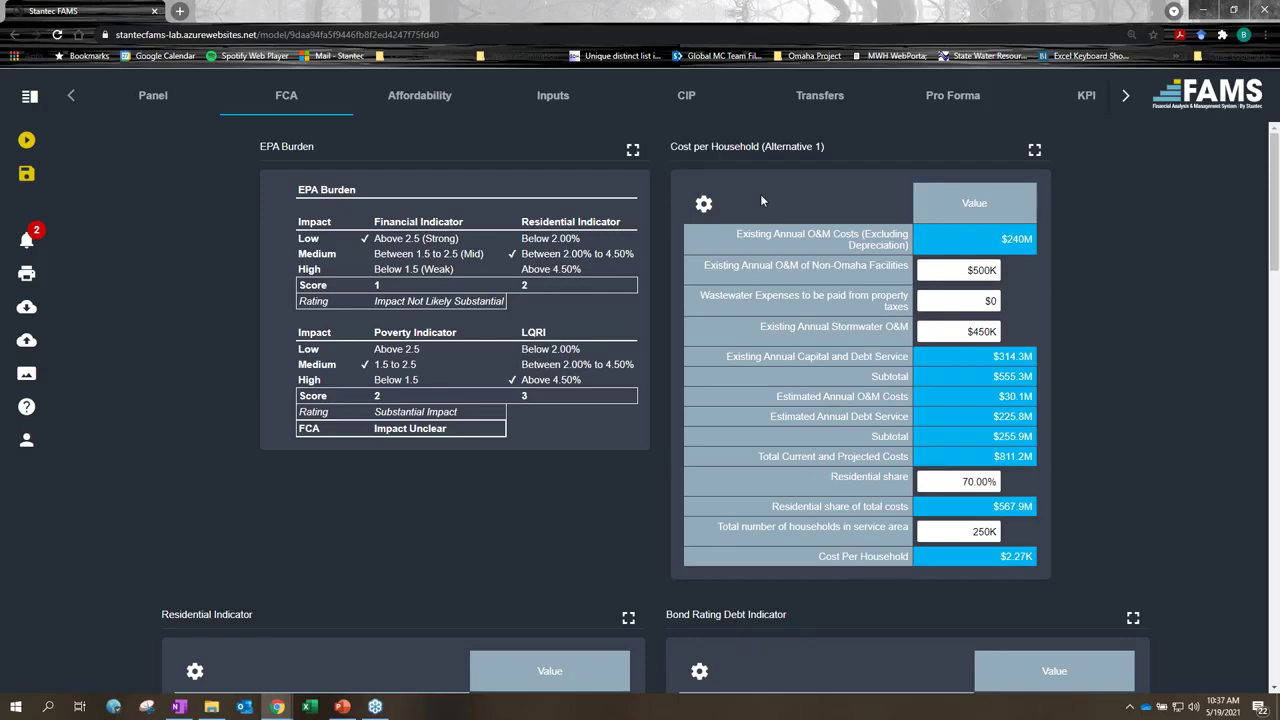
pyautogui.scroll(-1, 1131, 239)
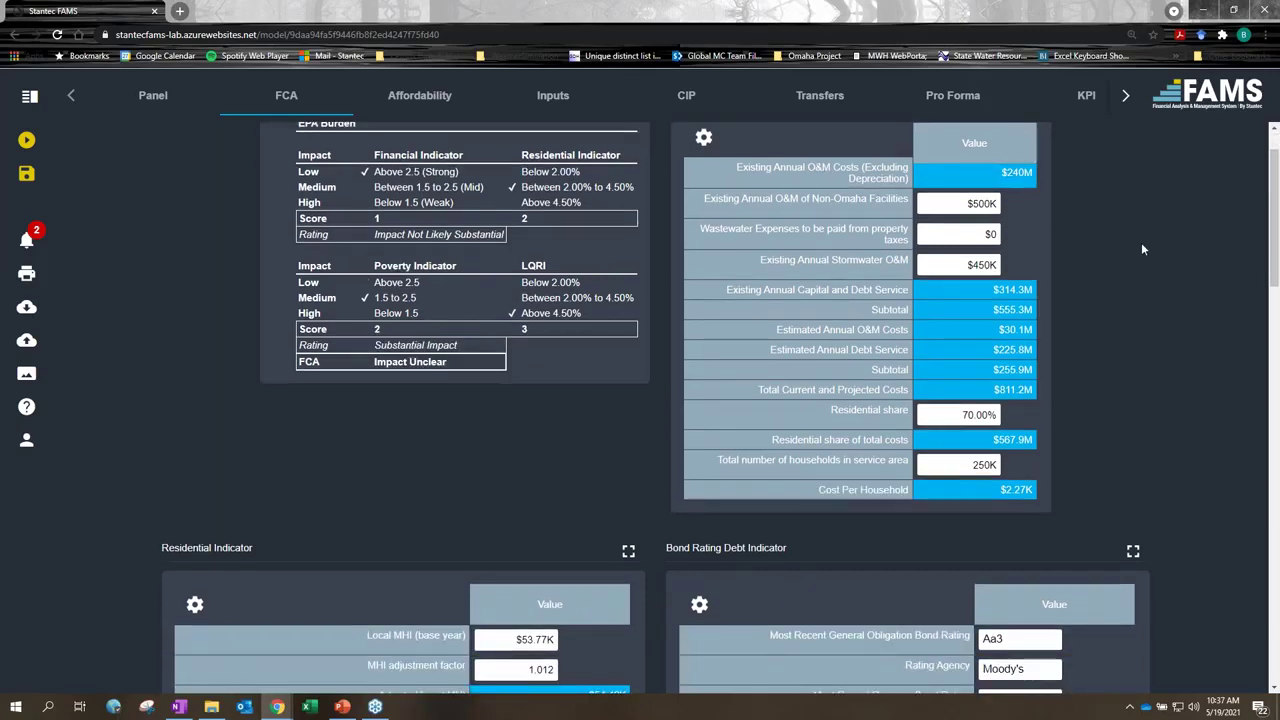
pyautogui.scroll(-4, 1121, 235)
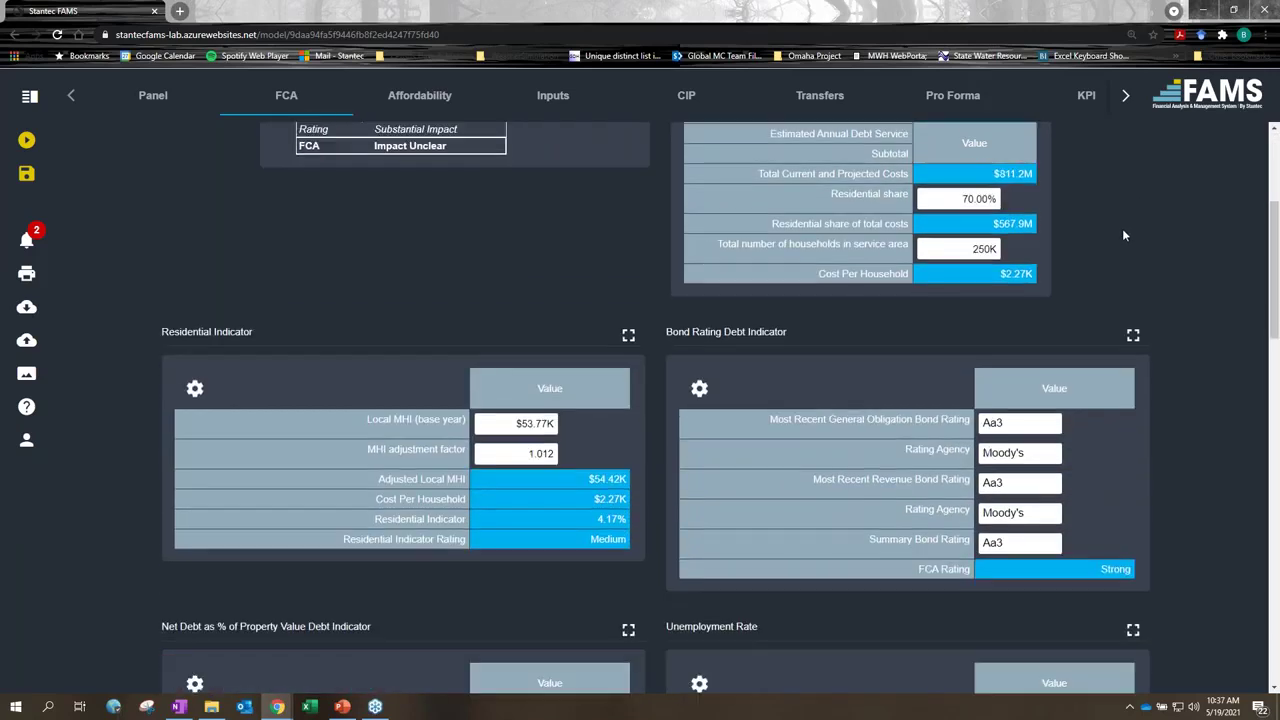
pyautogui.scroll(-1, 1150, 220)
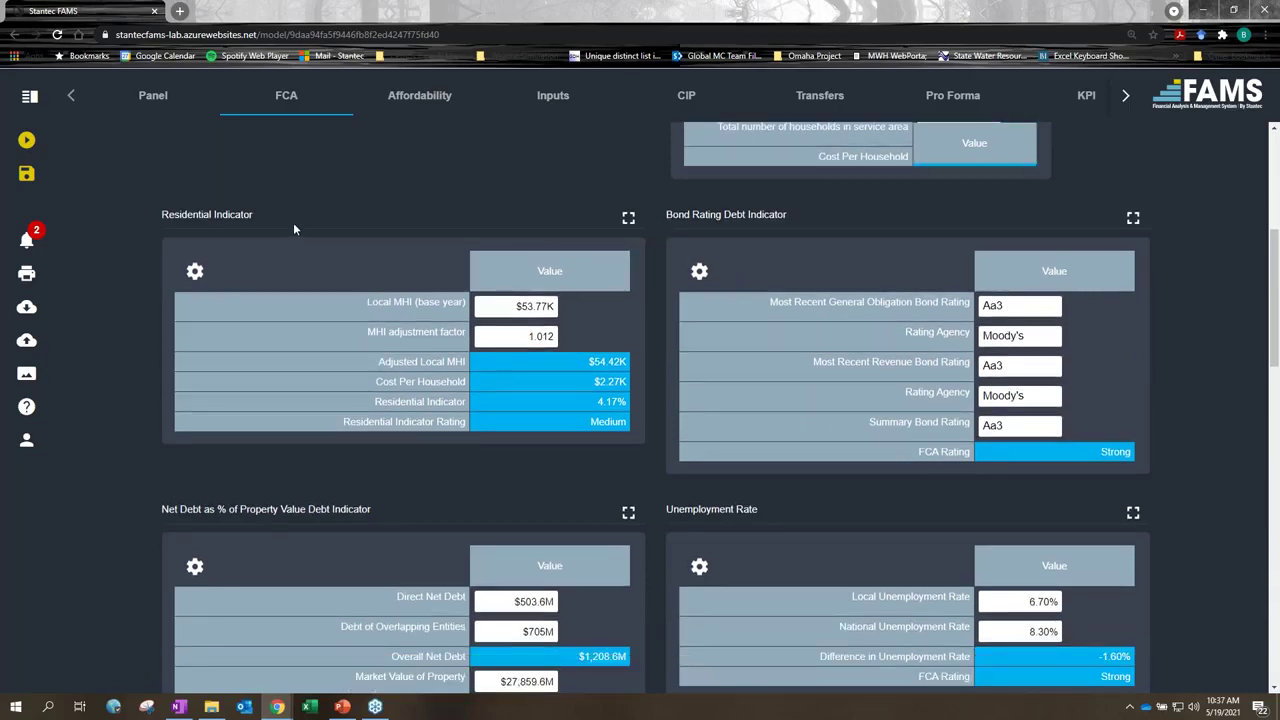
pyautogui.scroll(6, 355, 351)
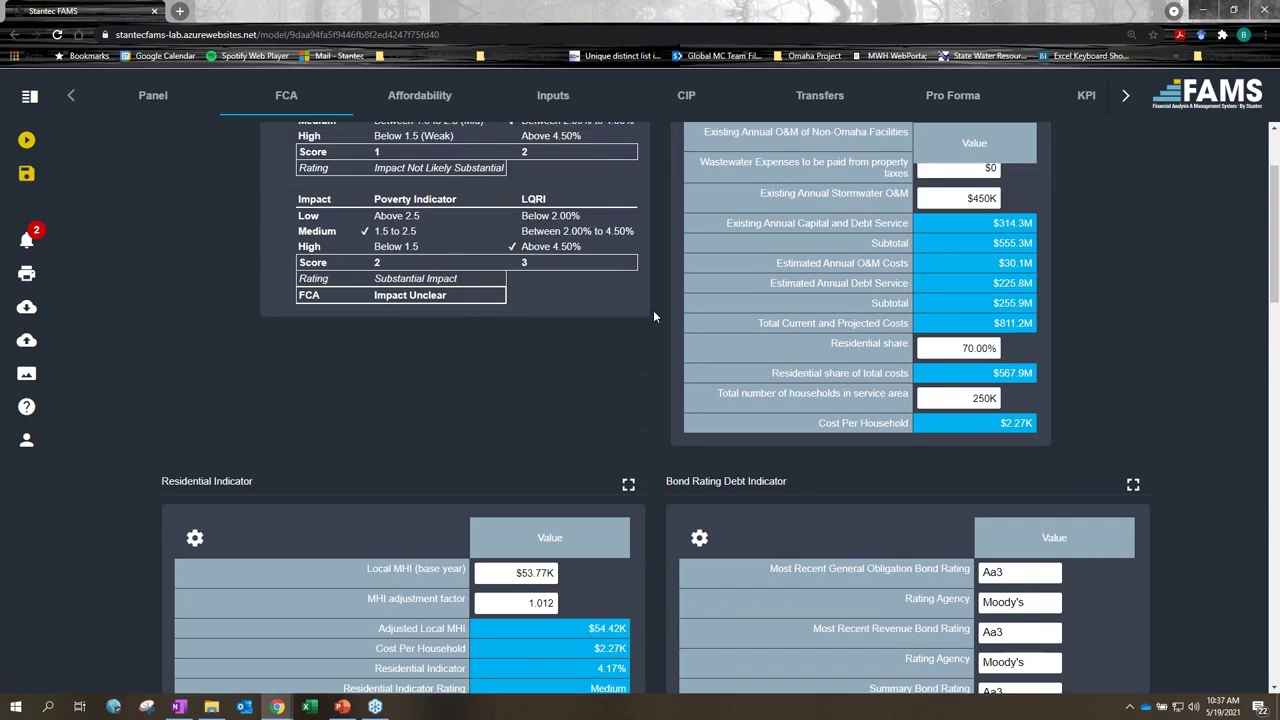
pyautogui.scroll(-3, 547, 388)
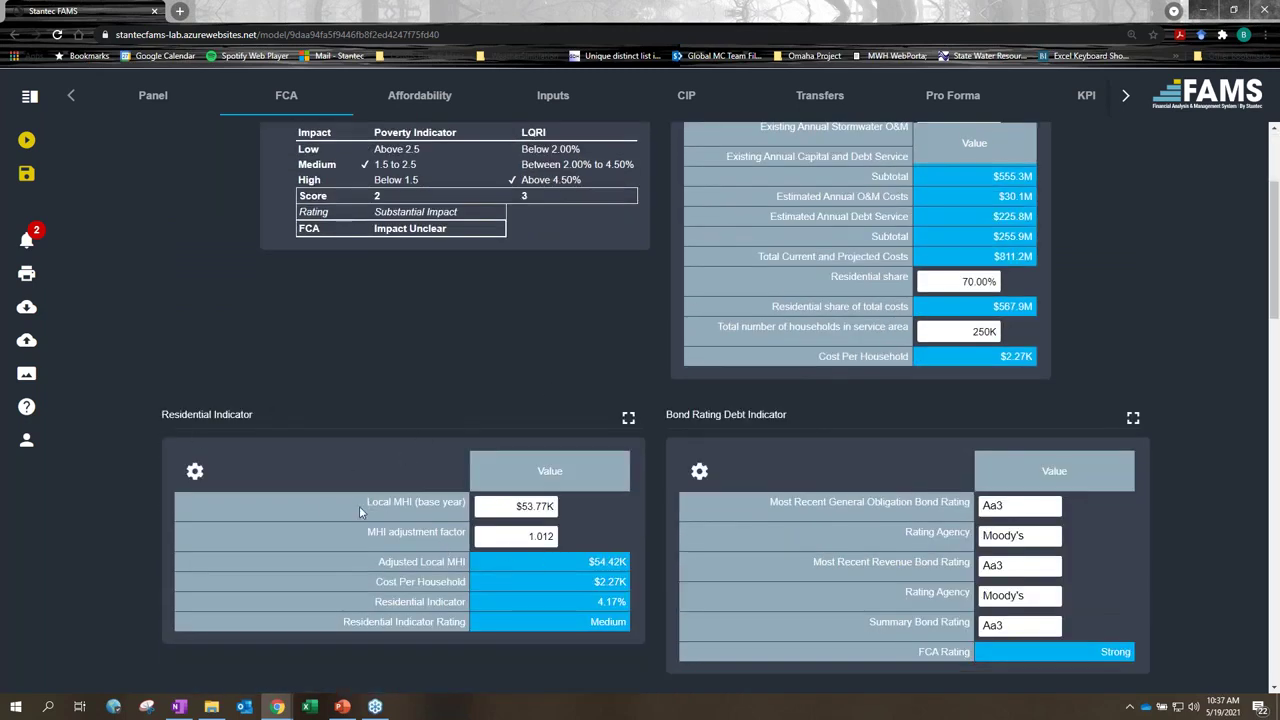
pyautogui.scroll(-3, 400, 530)
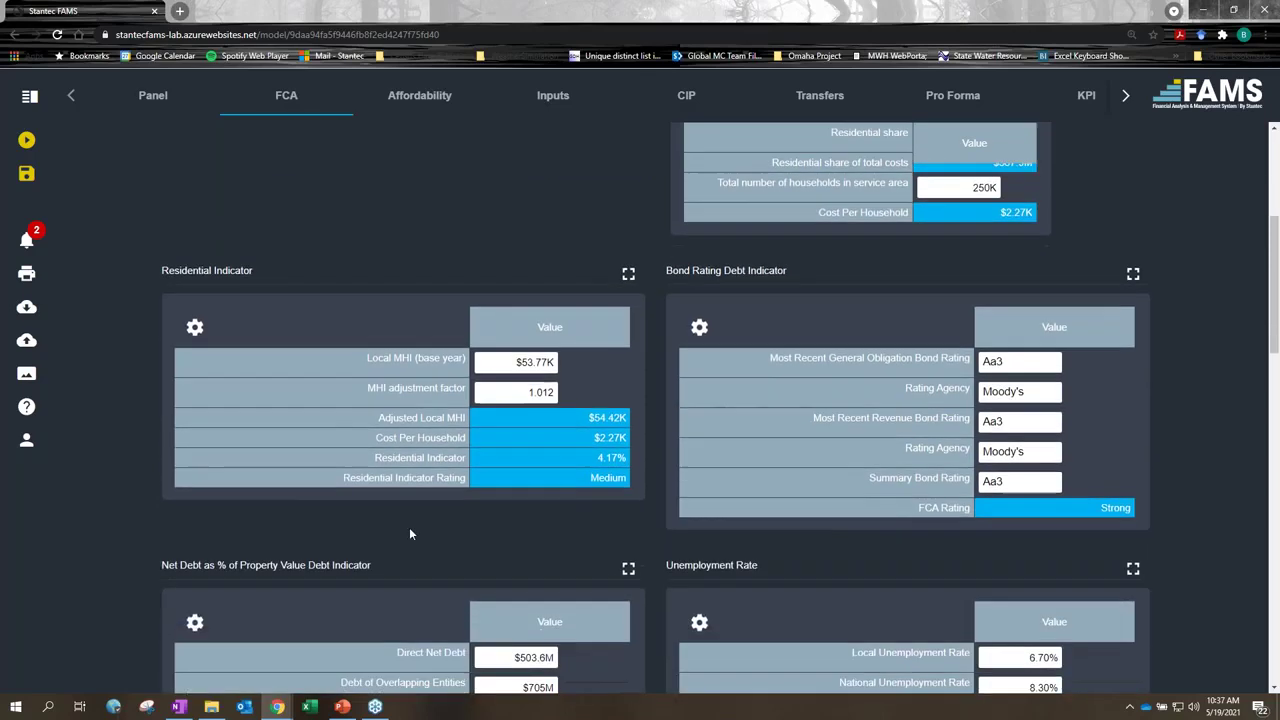
pyautogui.scroll(-1, 693, 352)
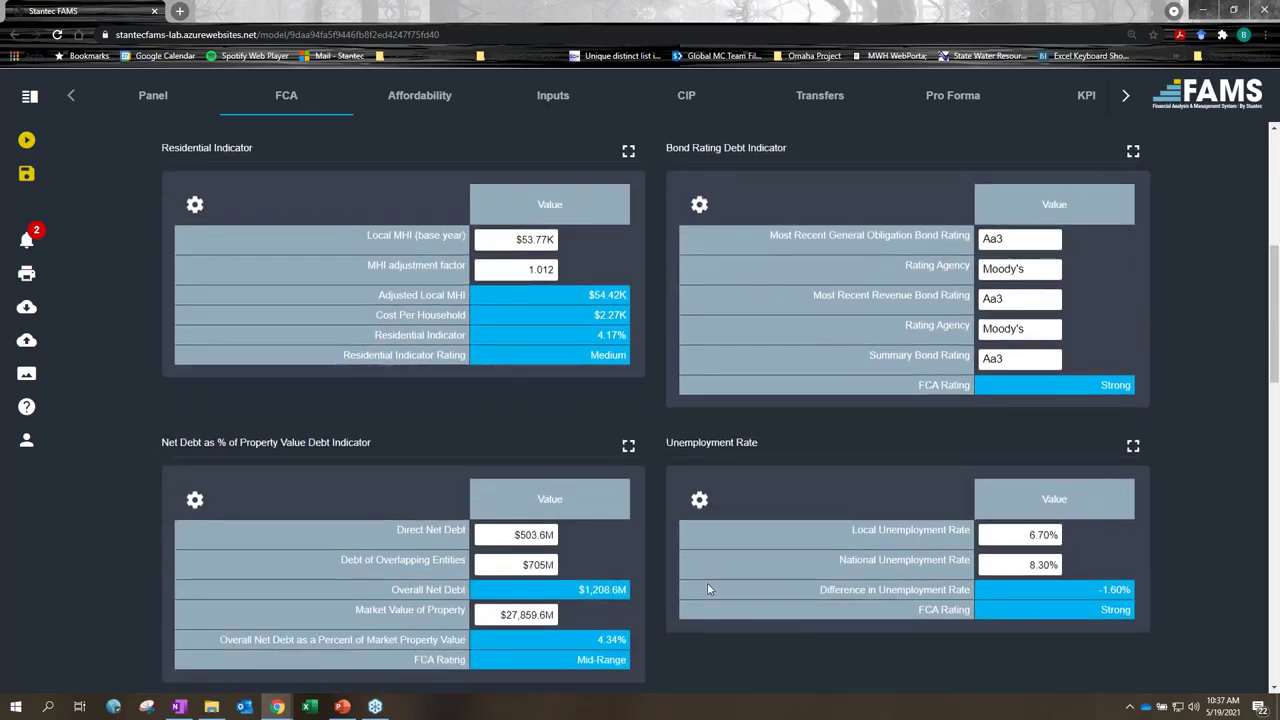
pyautogui.scroll(5, 841, 555)
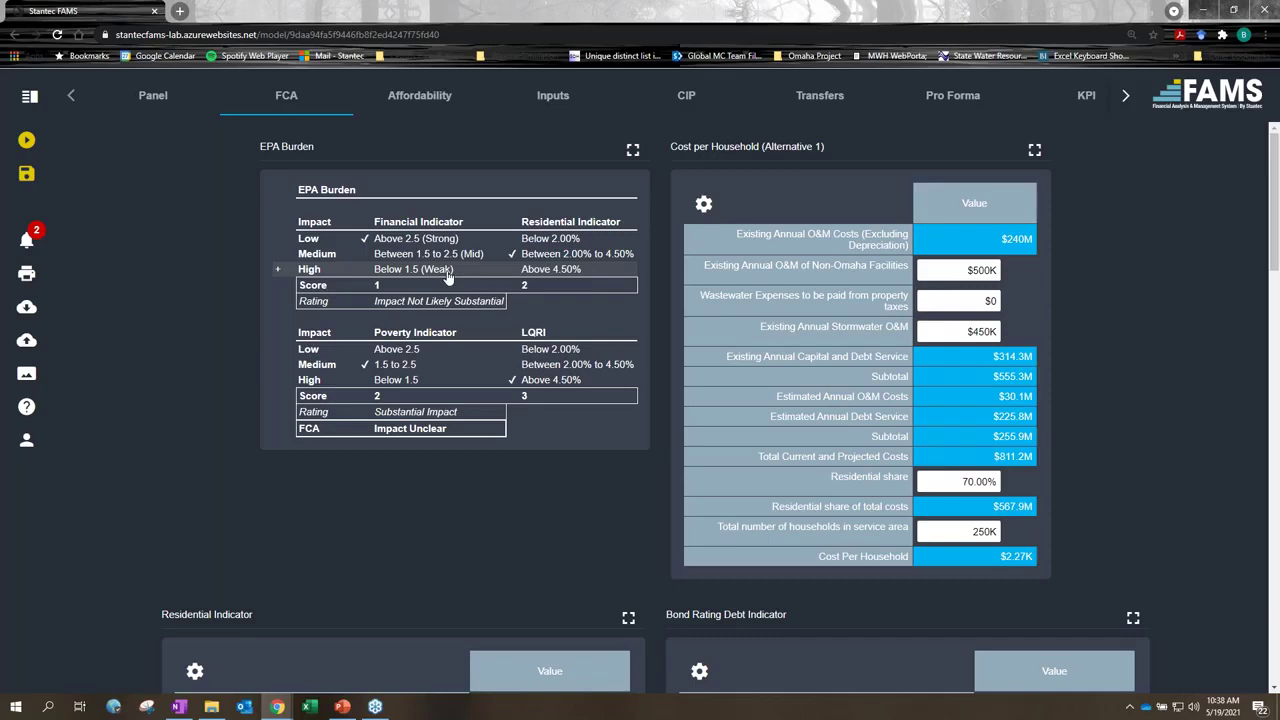
# Step: On the Panel summary, turn off the Regulatory-2 comparison and collapse the control pane
pyautogui.click(163, 98)
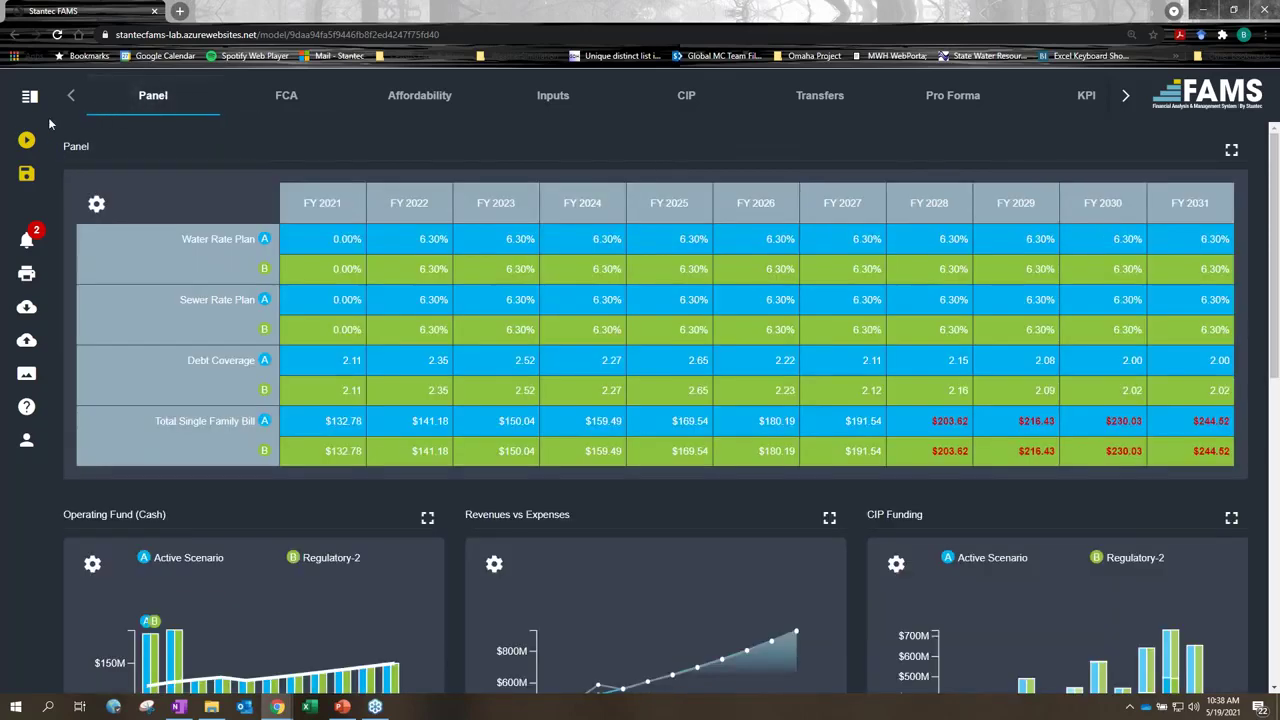
pyautogui.click(30, 97)
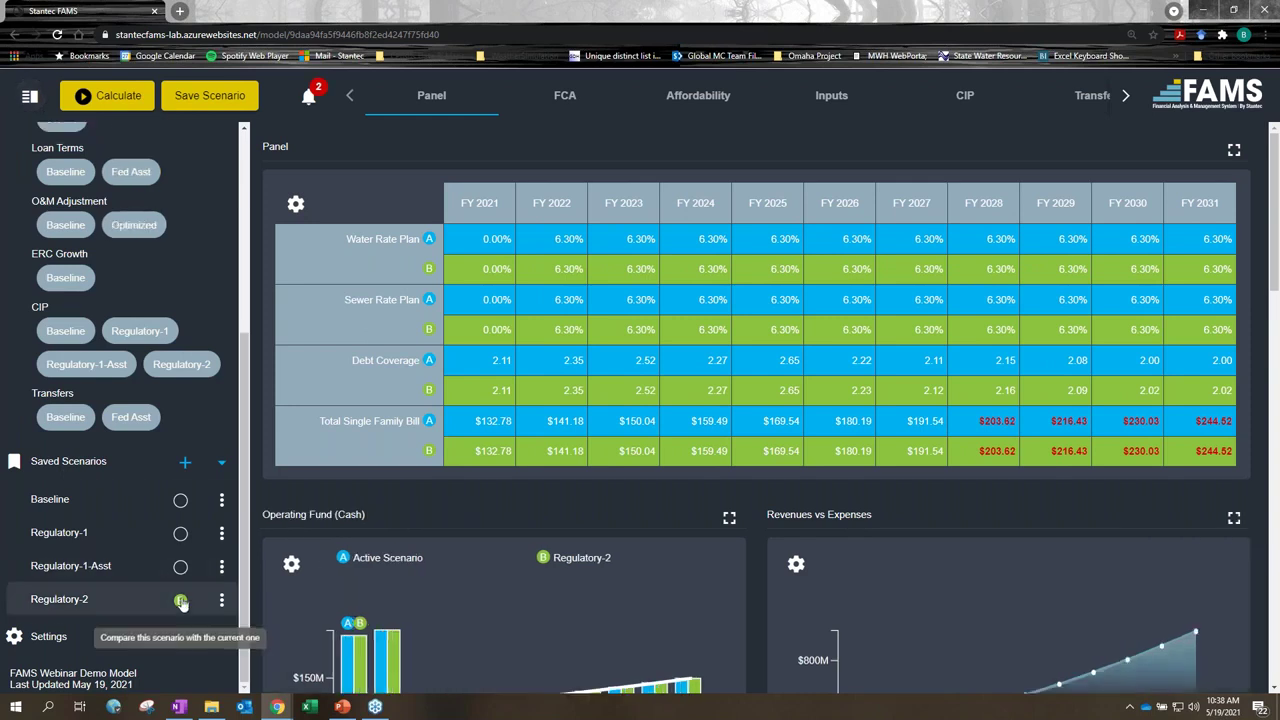
pyautogui.click(181, 597)
pyautogui.moveTo(246, 382); pyautogui.dragTo(266, 169)
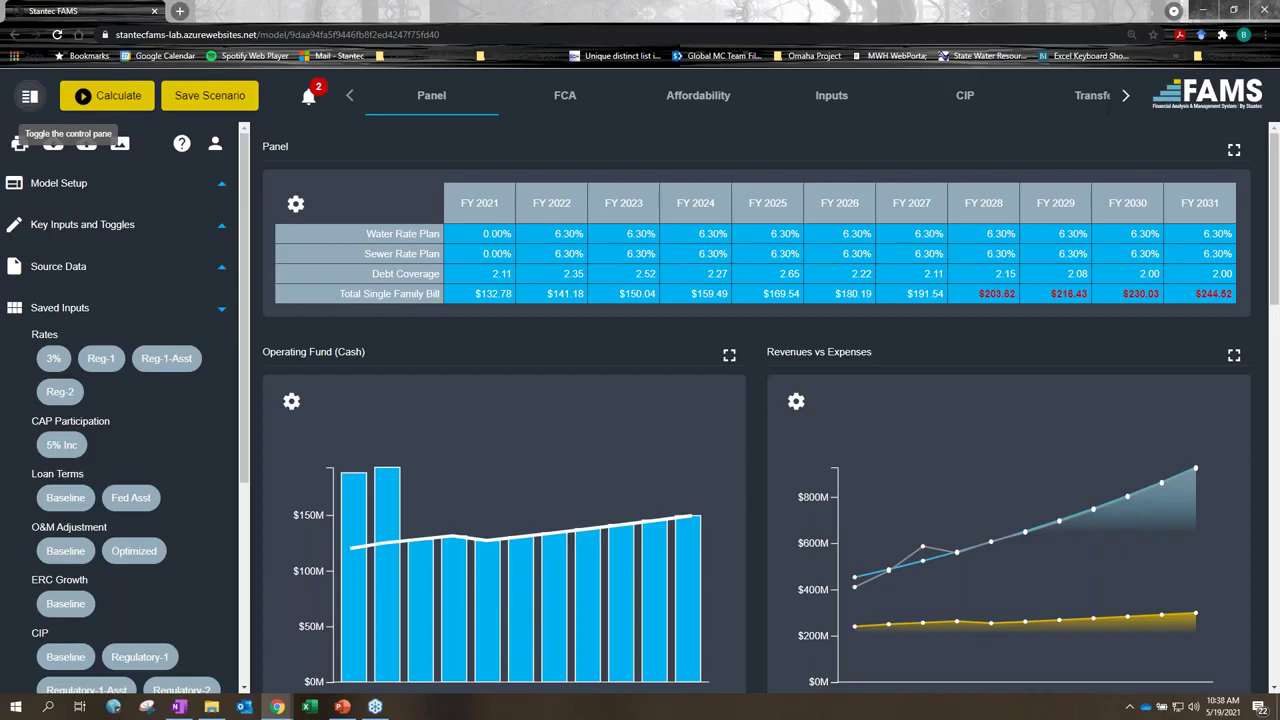
pyautogui.click(30, 97)
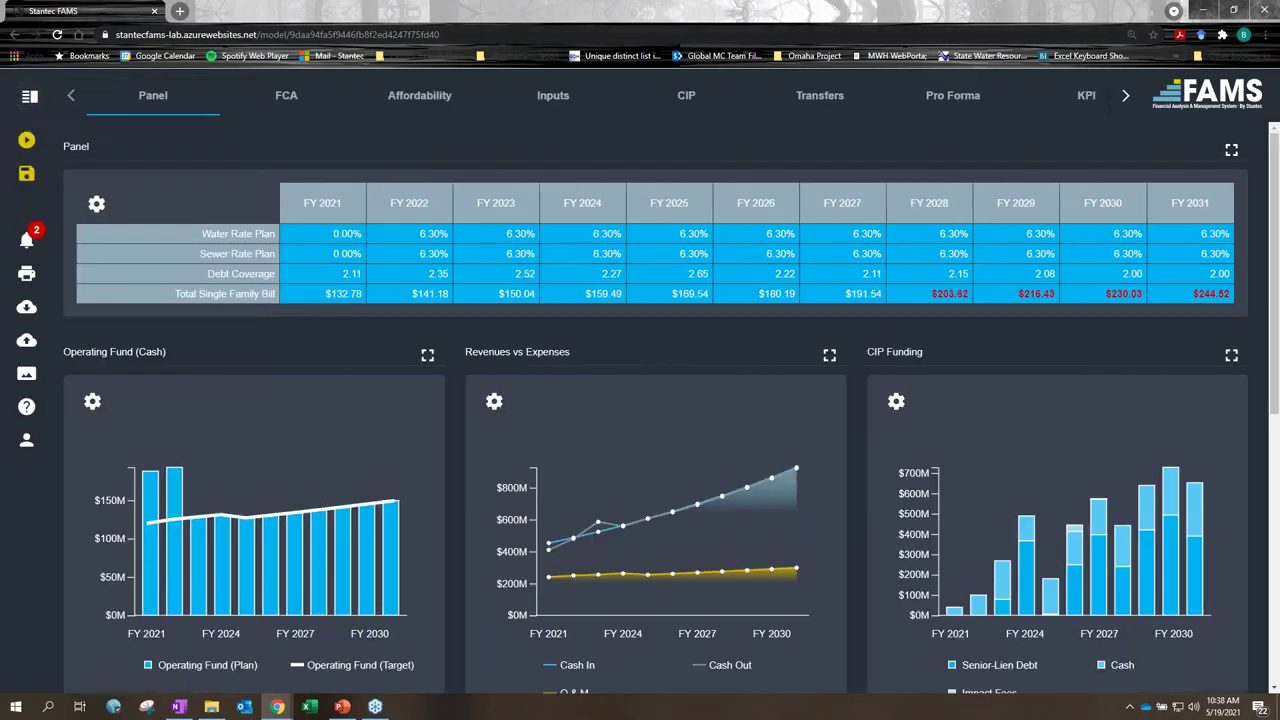